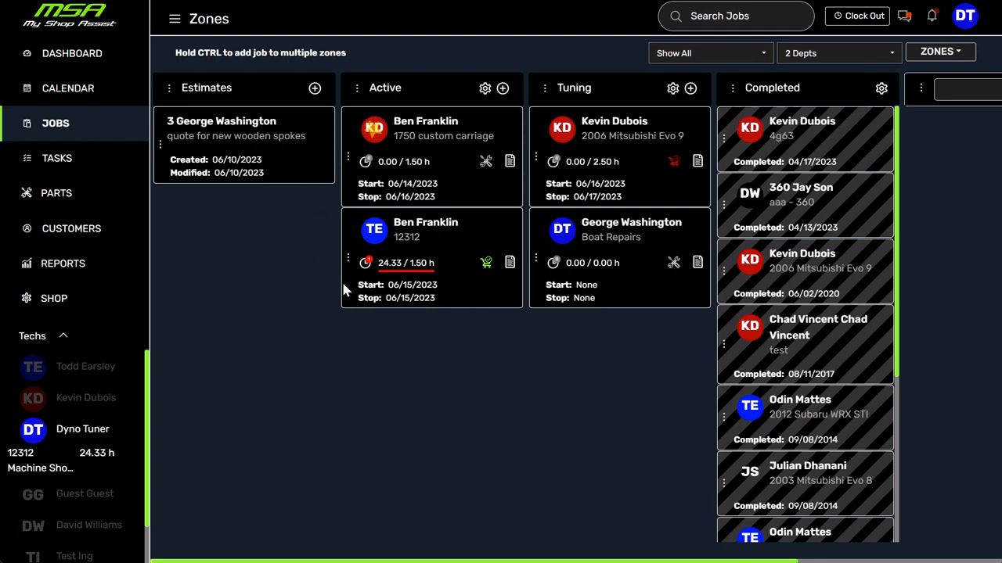
click(67, 91)
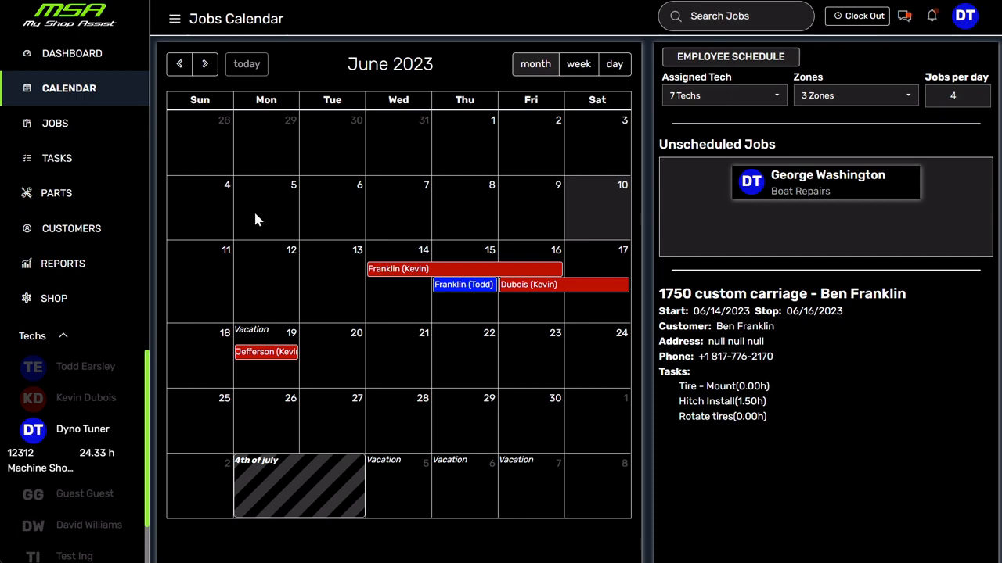
drag(254, 210, 402, 218)
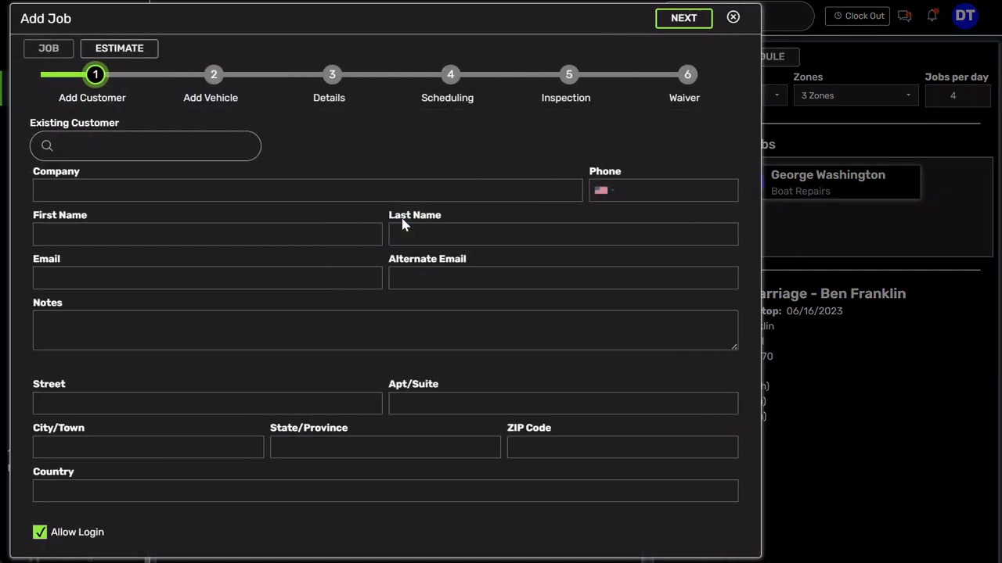
click(733, 17)
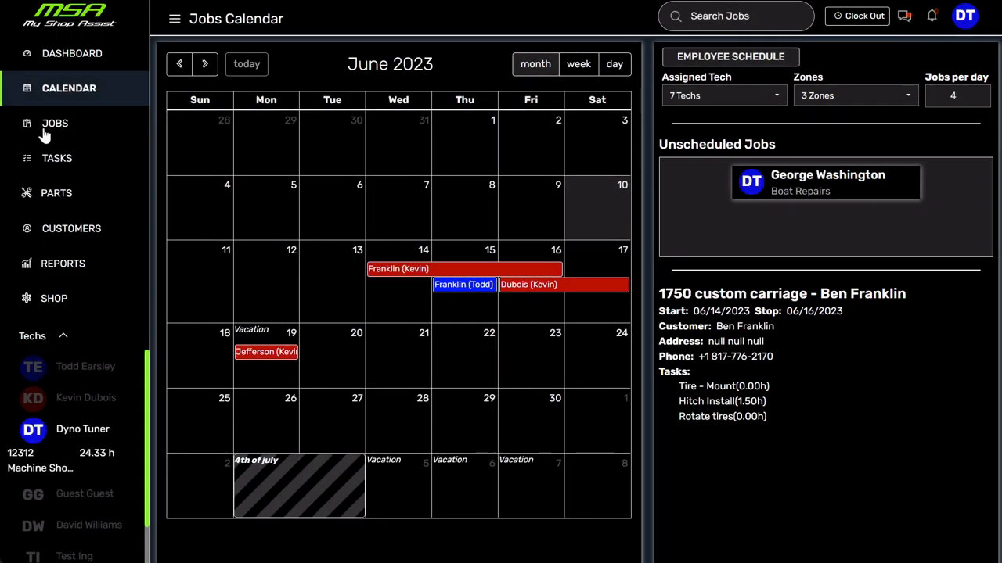
click(47, 132)
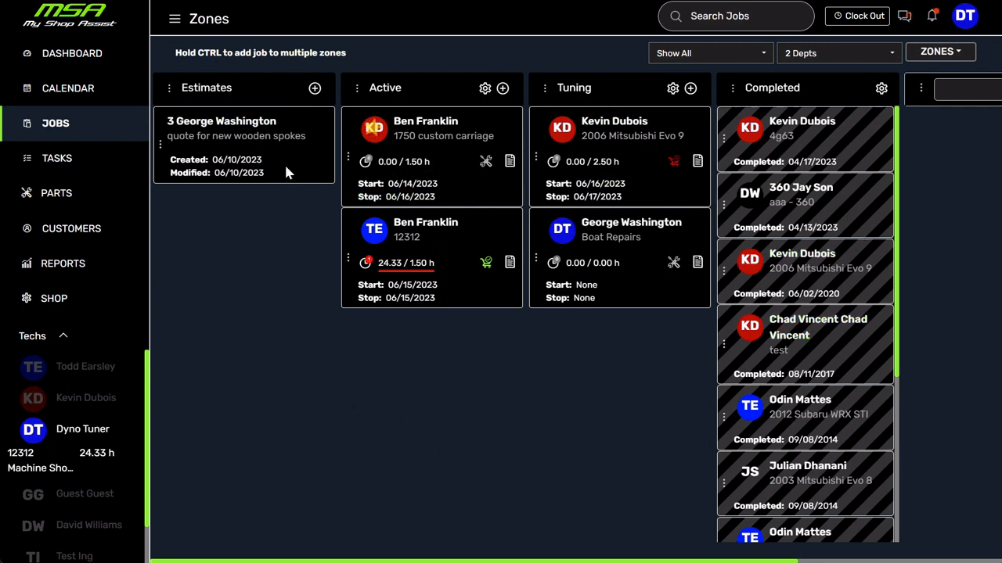
Step: Start a new estimate, select the existing customer by name, and accept the duplicate phone number as their primary
click(314, 88)
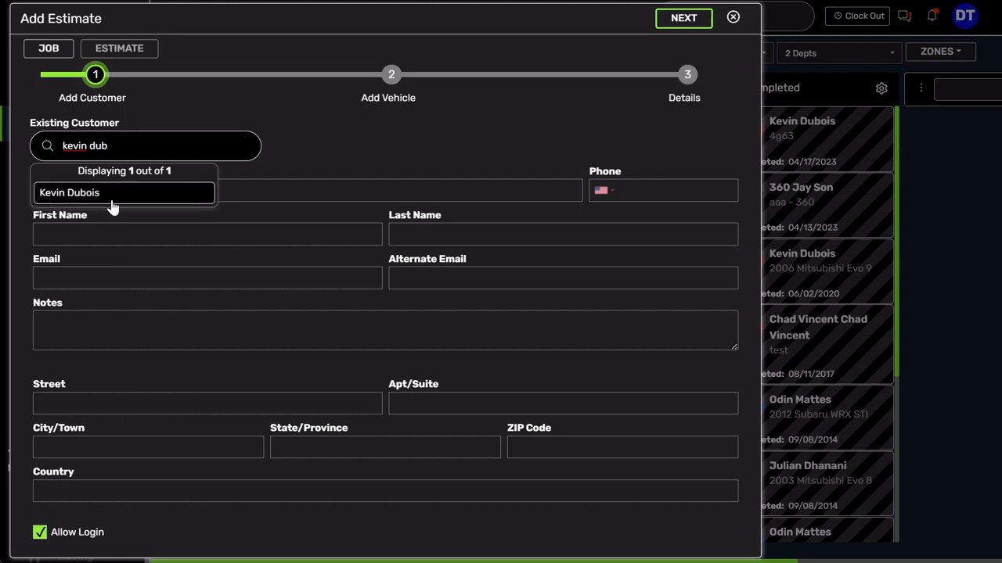
click(110, 197)
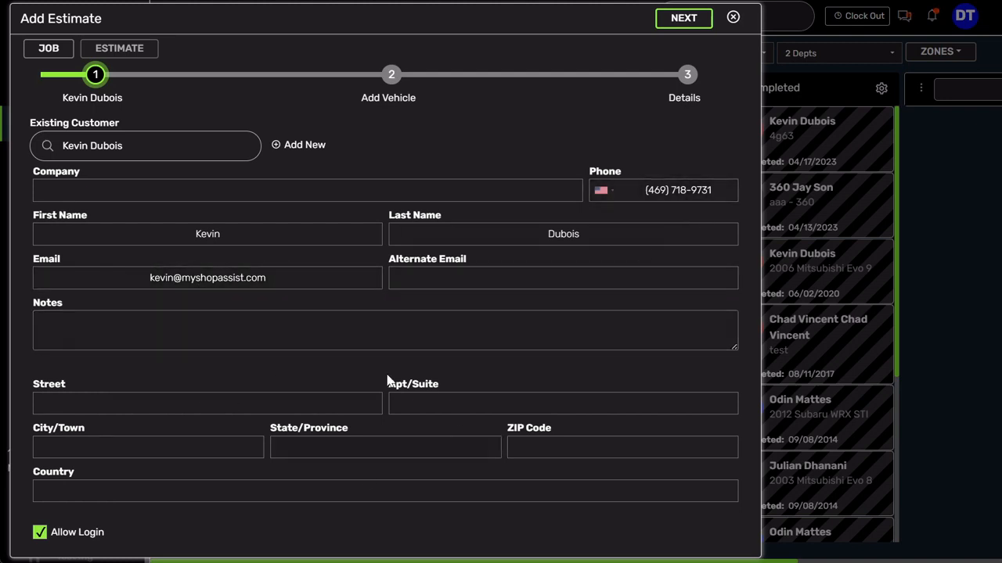
click(673, 24)
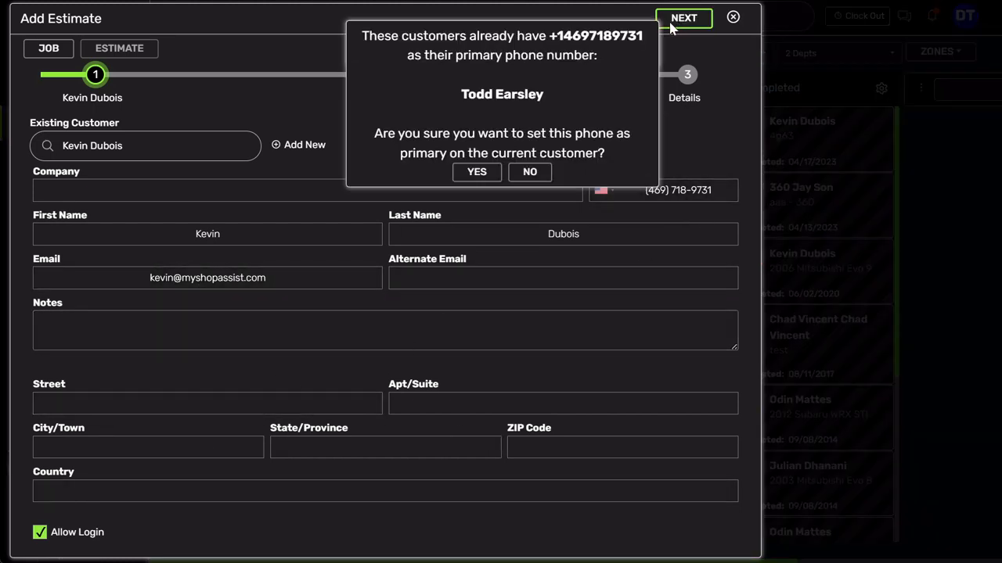
click(479, 176)
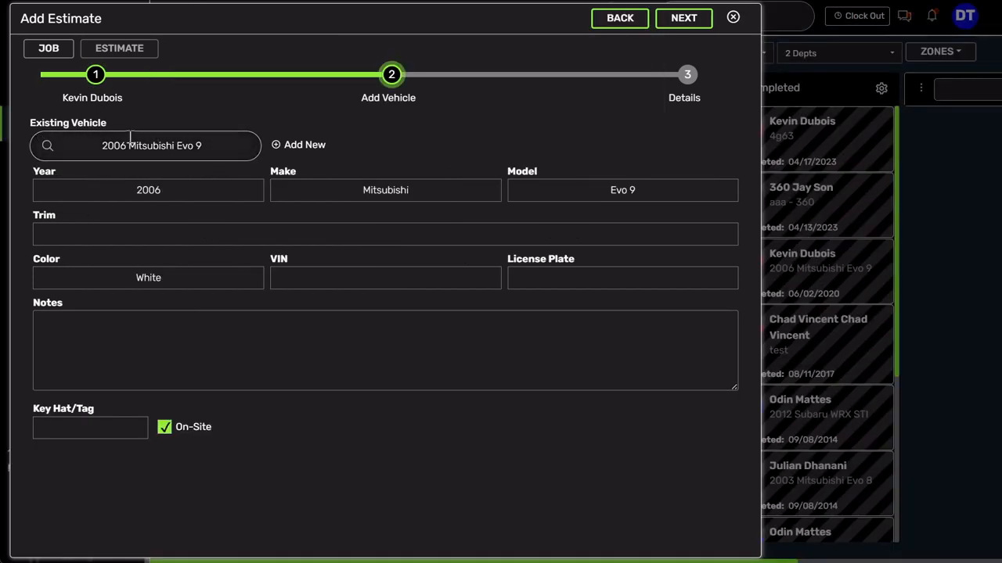
Step: Add a new vehicle to the estimate instead of an existing one, with year 2020 and make Toyota
click(245, 142)
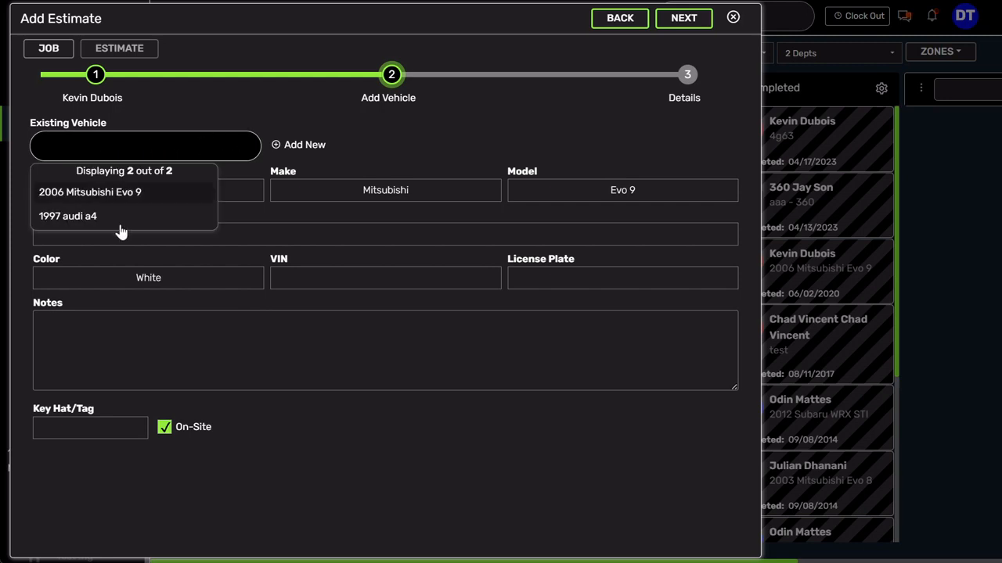
click(274, 115)
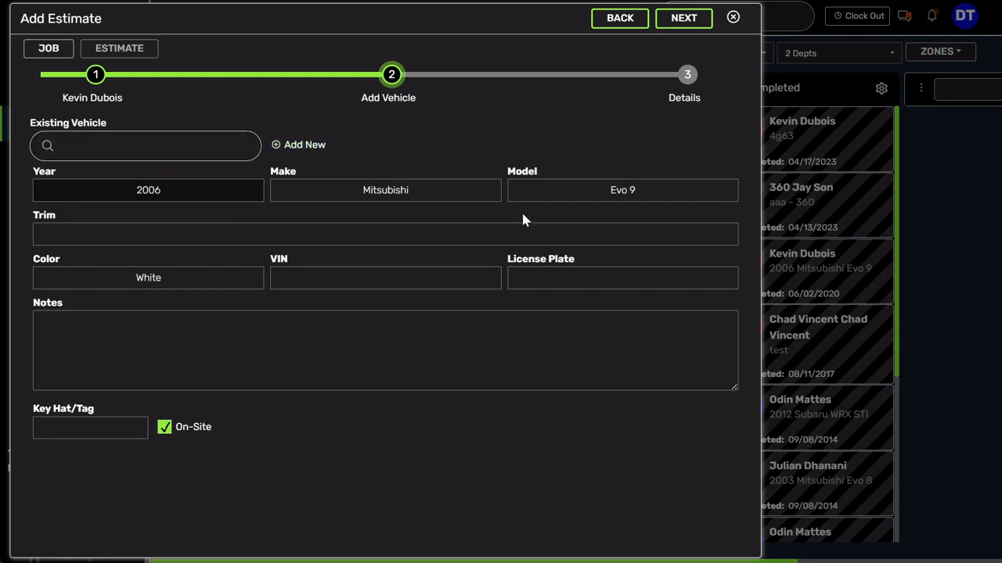
click(304, 147)
click(210, 188)
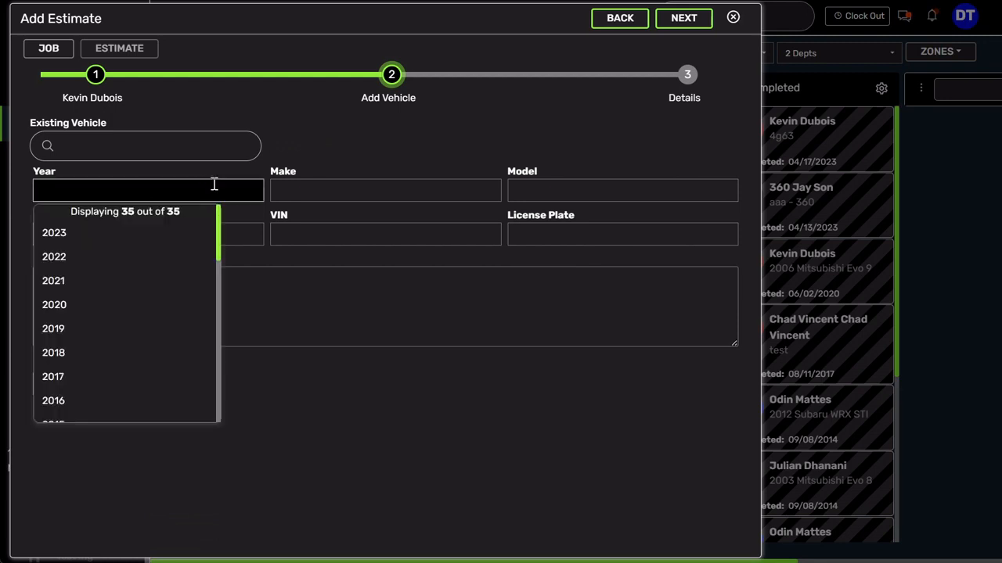
text(2020)
click(179, 234)
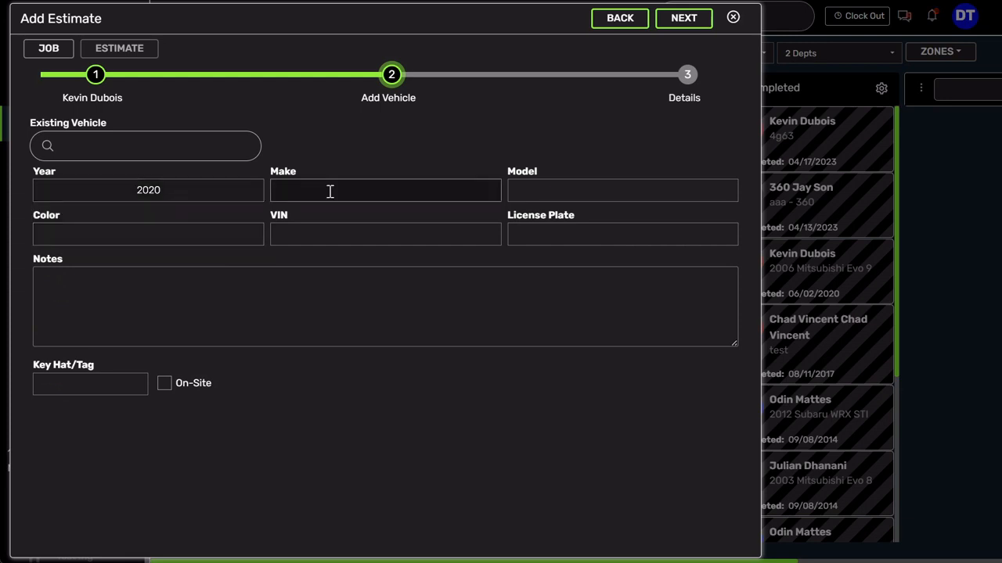
click(337, 190)
text(to)
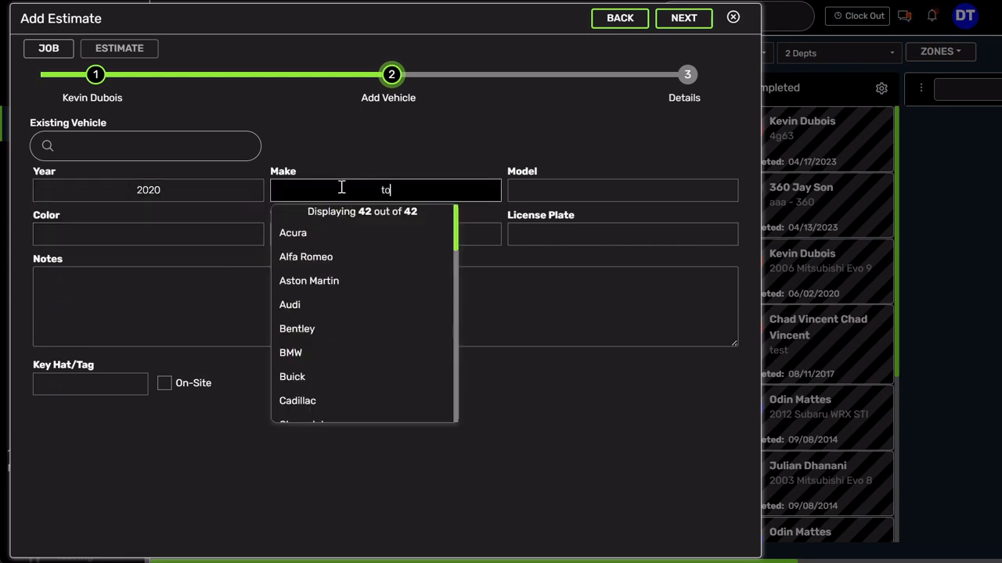
text(yot)
click(352, 241)
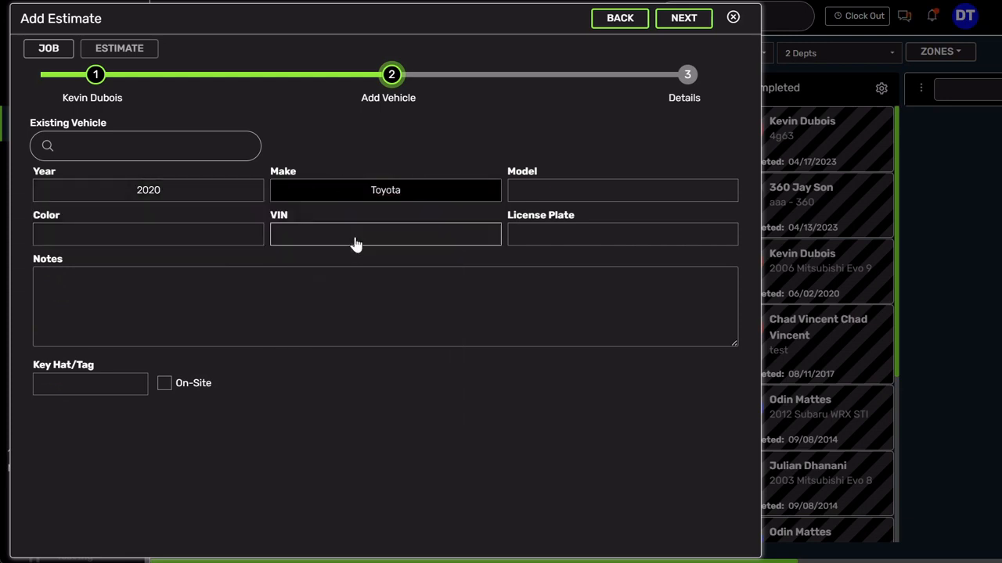
Step: Set the vehicle's model to GR Supra and its trim to Launch Edition 2dr Coupe (3.0L 6cyl Turbo 8A)
click(558, 190)
text(su)
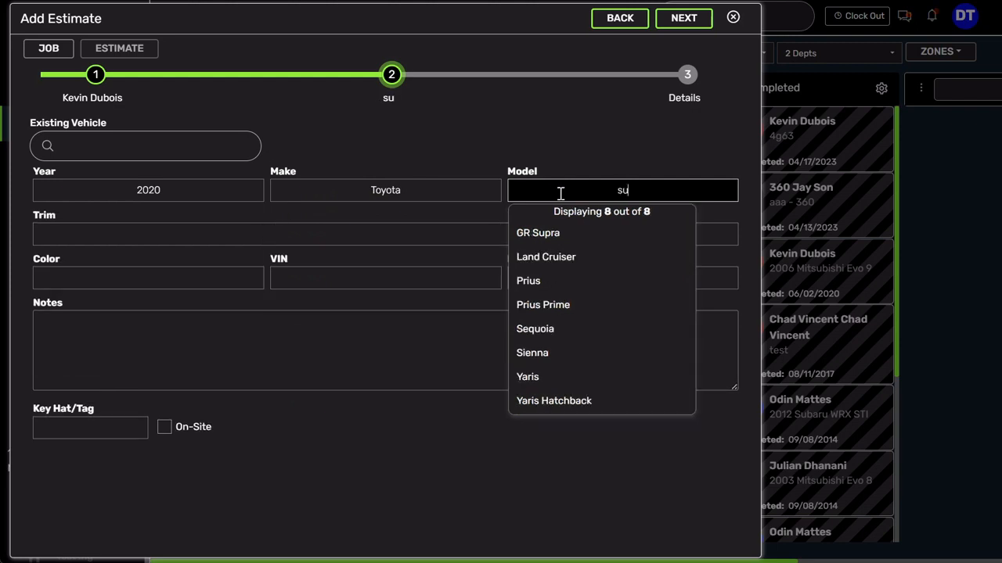
click(558, 232)
click(501, 234)
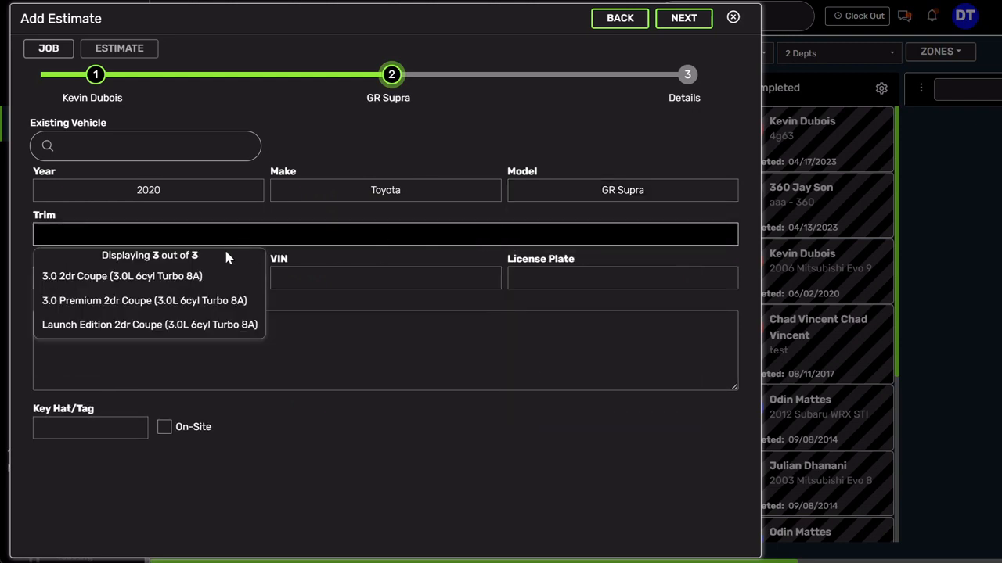
click(105, 333)
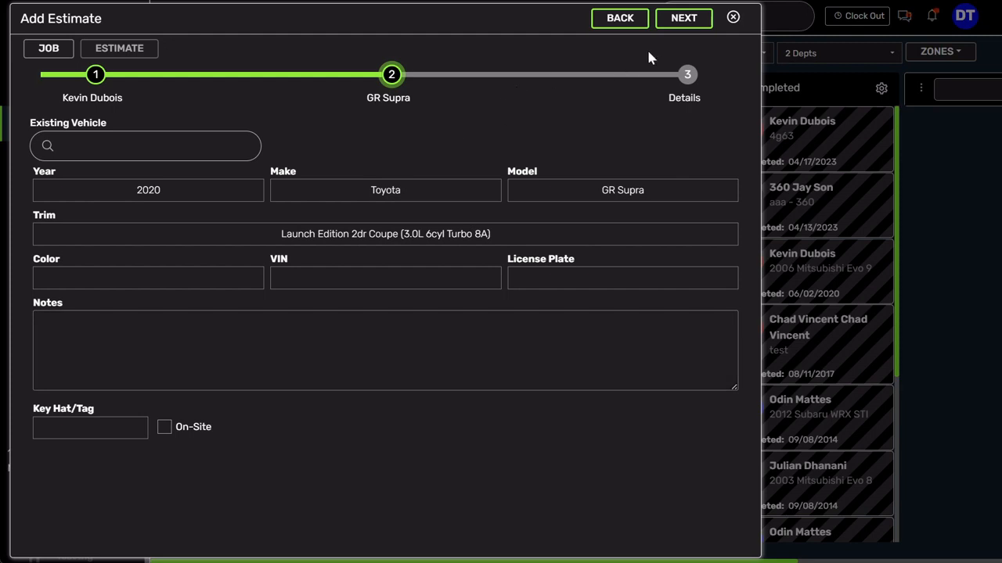
Step: Continue to the estimate details and create the estimate with the title and notes left blank
click(685, 20)
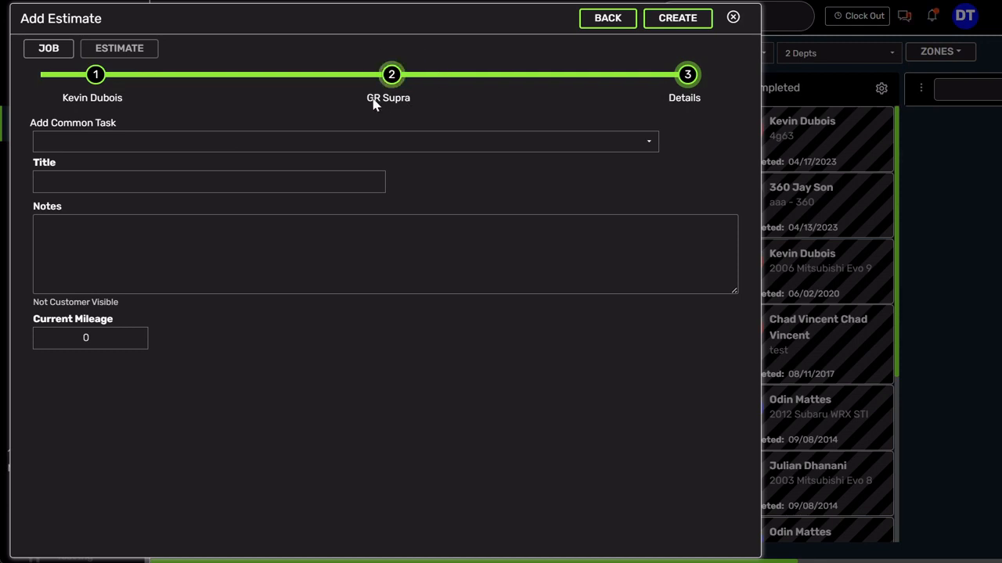
click(42, 184)
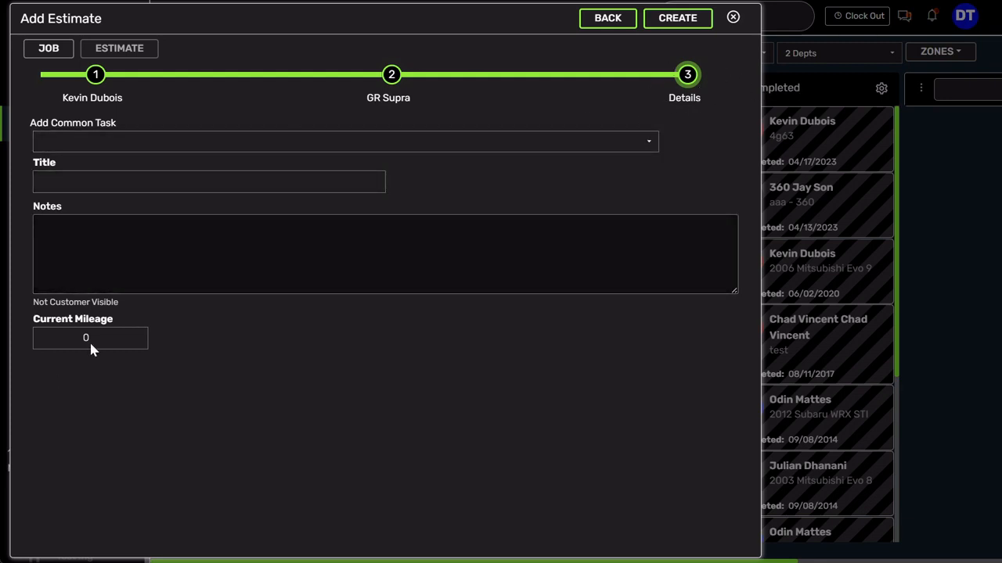
click(689, 24)
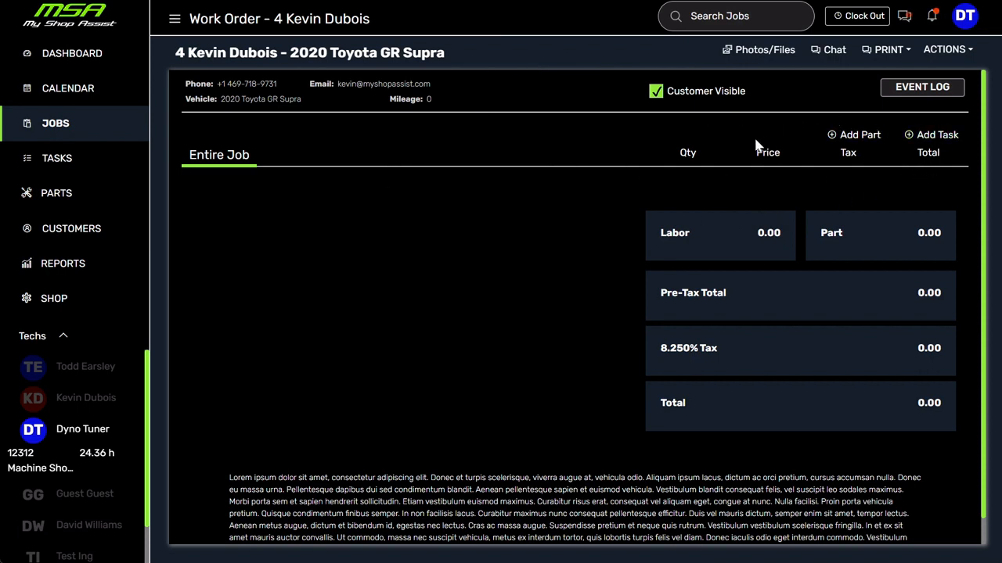
Step: Add the shop task "Engine - Headgasket - Evo 8/9" to the work order with its linked parts and machine shop tasks
click(931, 135)
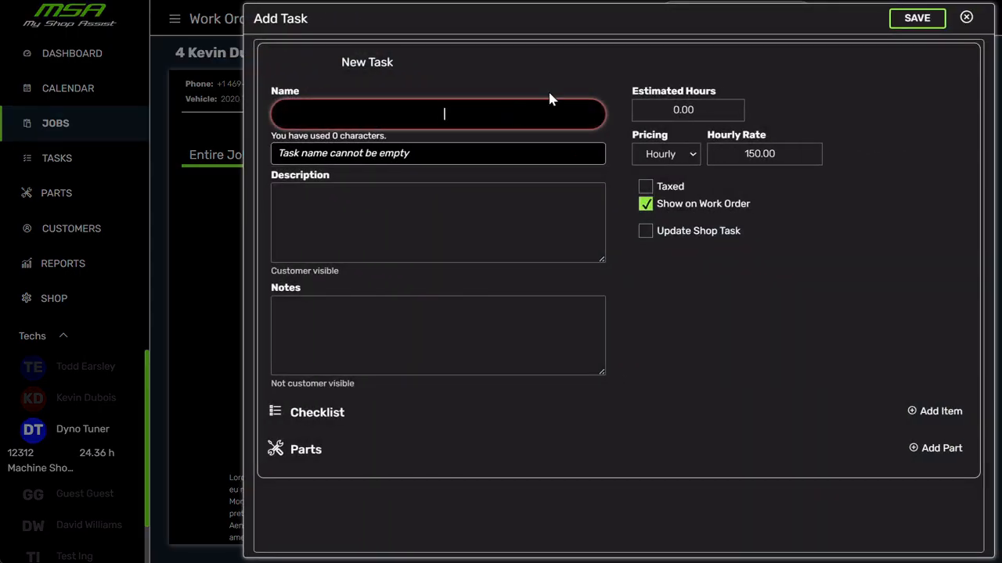
text(engine - head)
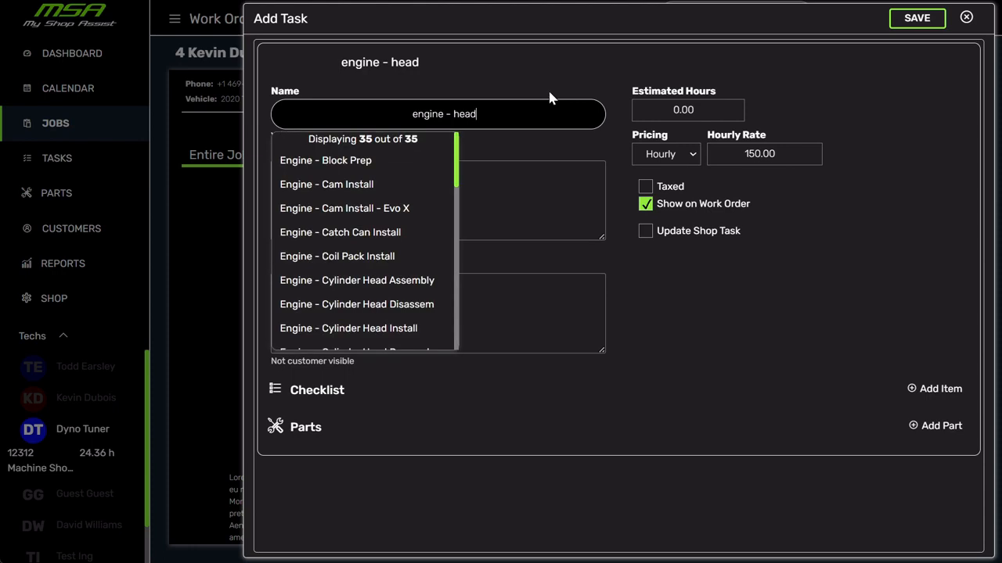
click(400, 162)
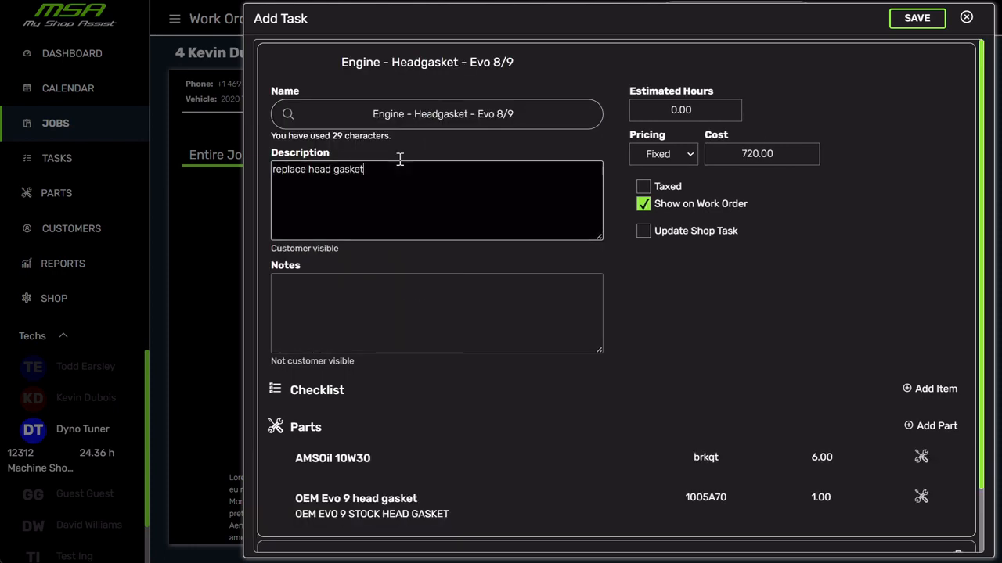
scroll(460, 358, down, 1)
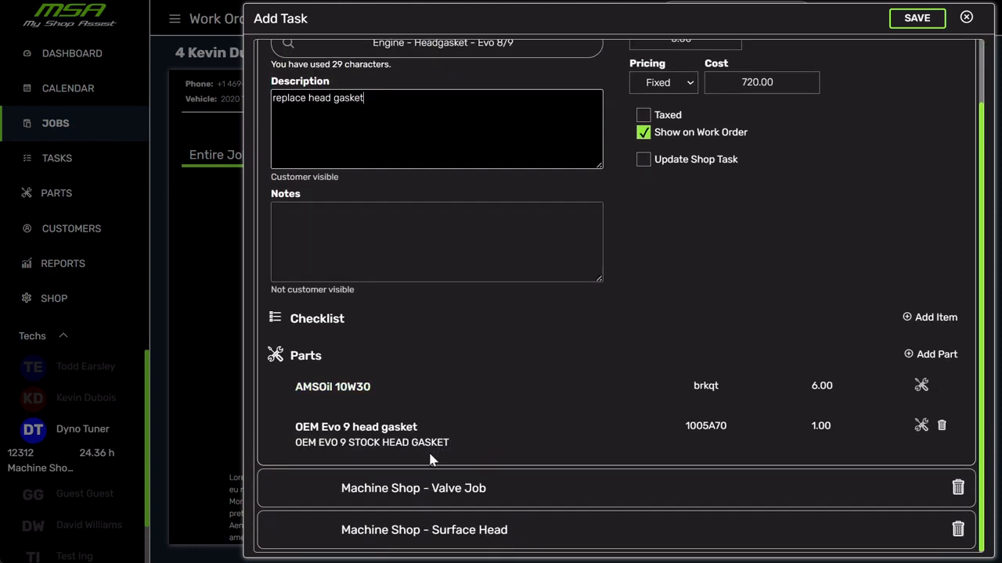
scroll(460, 255, up, 1)
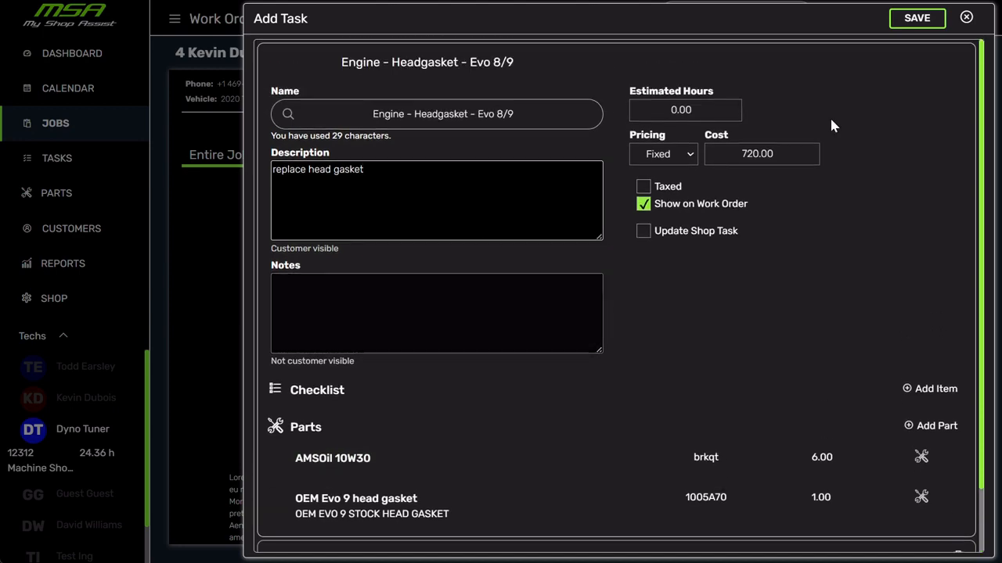
click(917, 18)
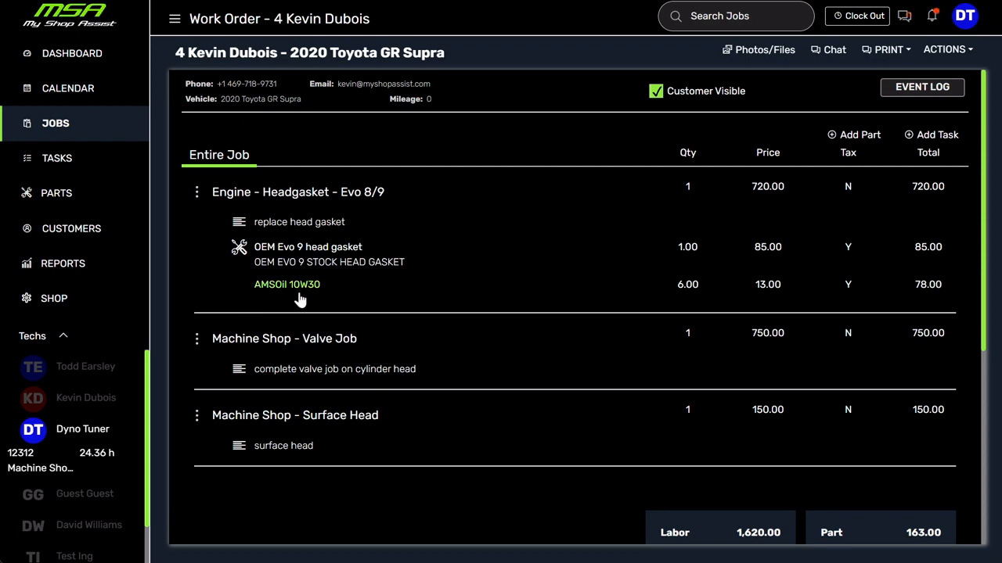
Step: Add the "Rotate tires" shop task to the work order
click(937, 134)
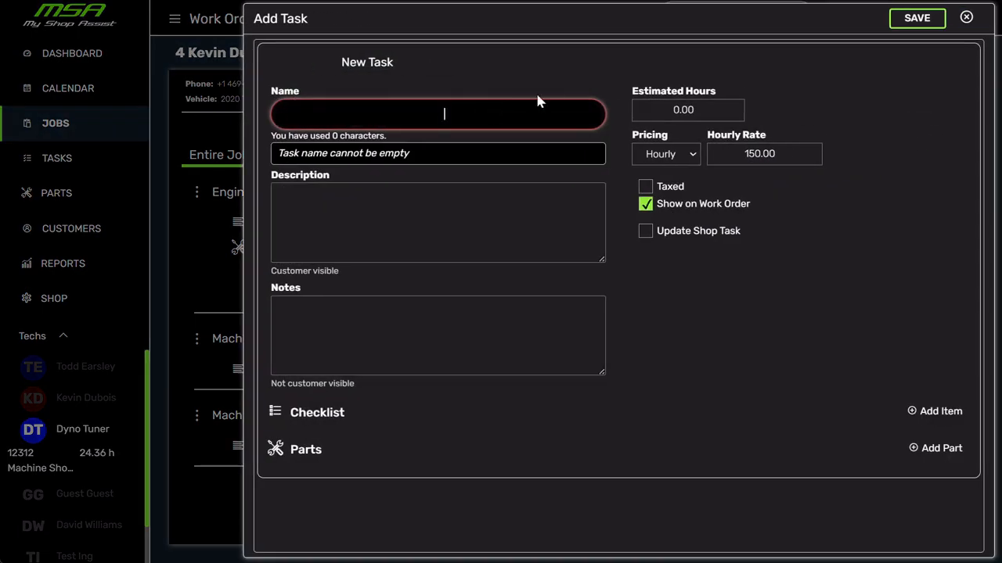
text(tire)
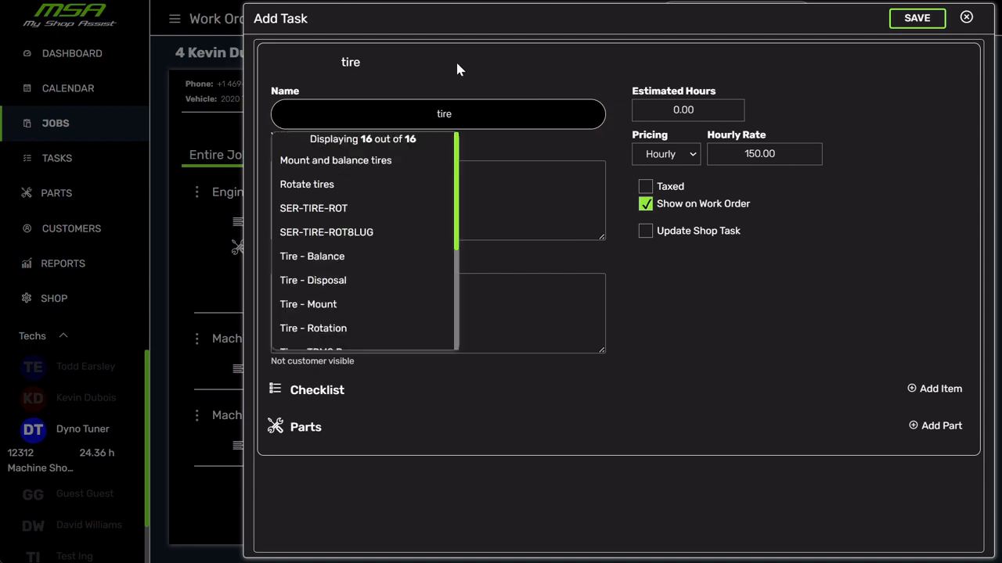
click(351, 184)
click(916, 19)
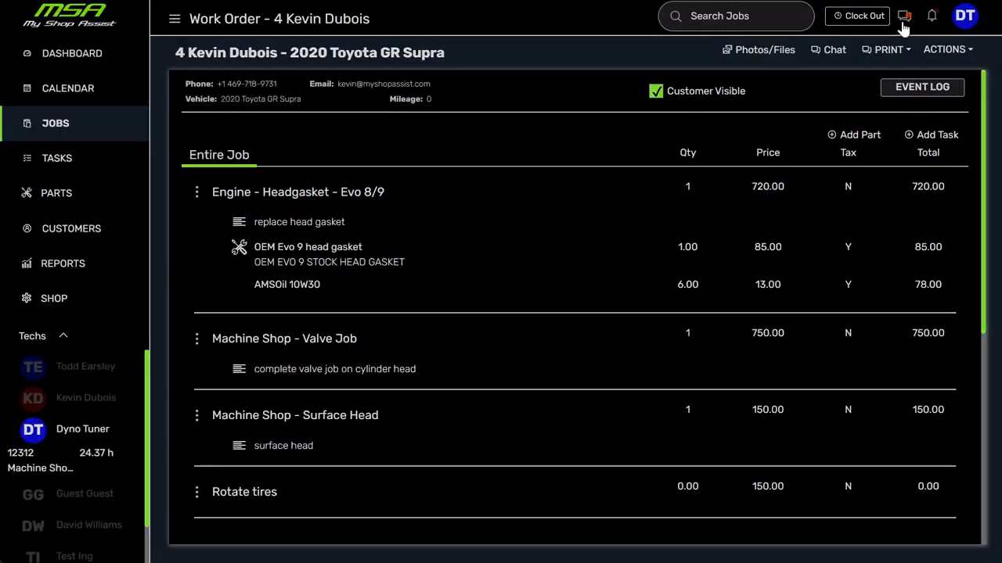
Step: Add a "Misc. Labor" task to the work order with the description "replace driver tail light"
click(931, 135)
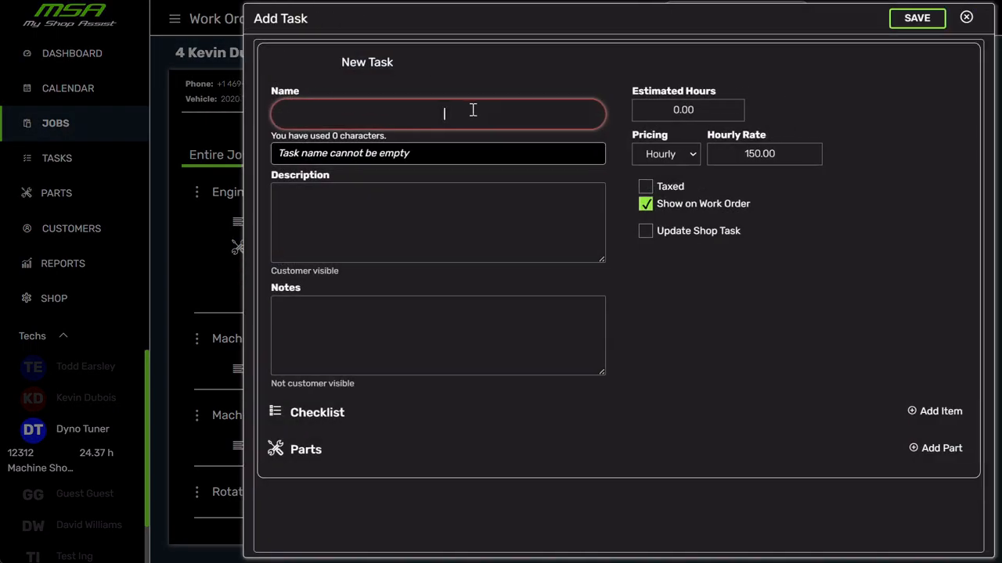
text(misc)
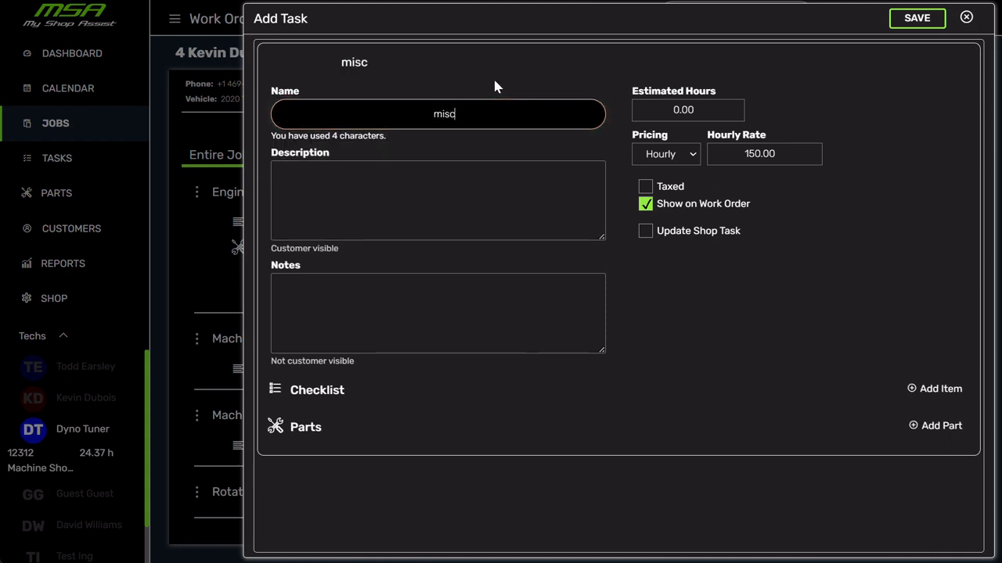
click(333, 218)
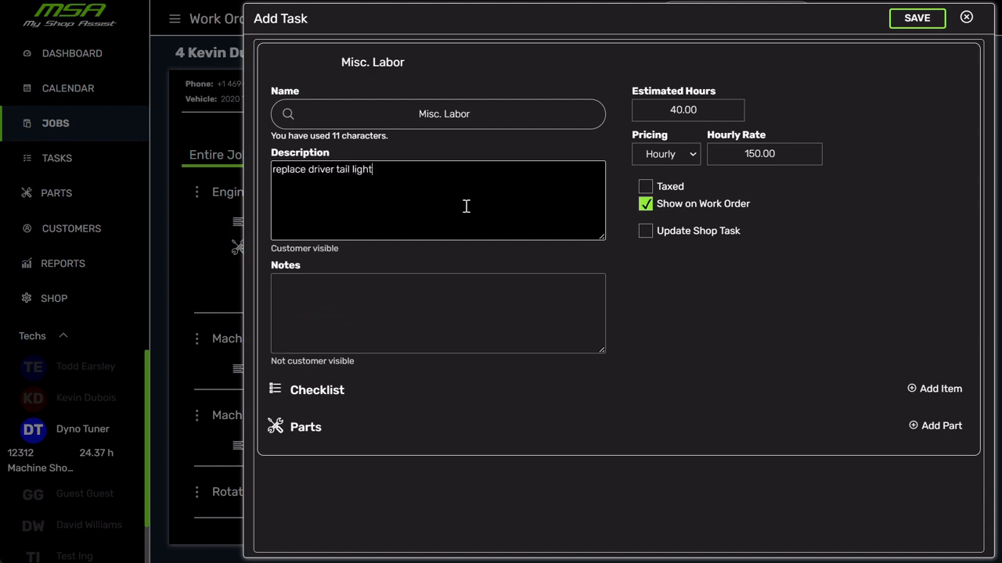
click(917, 17)
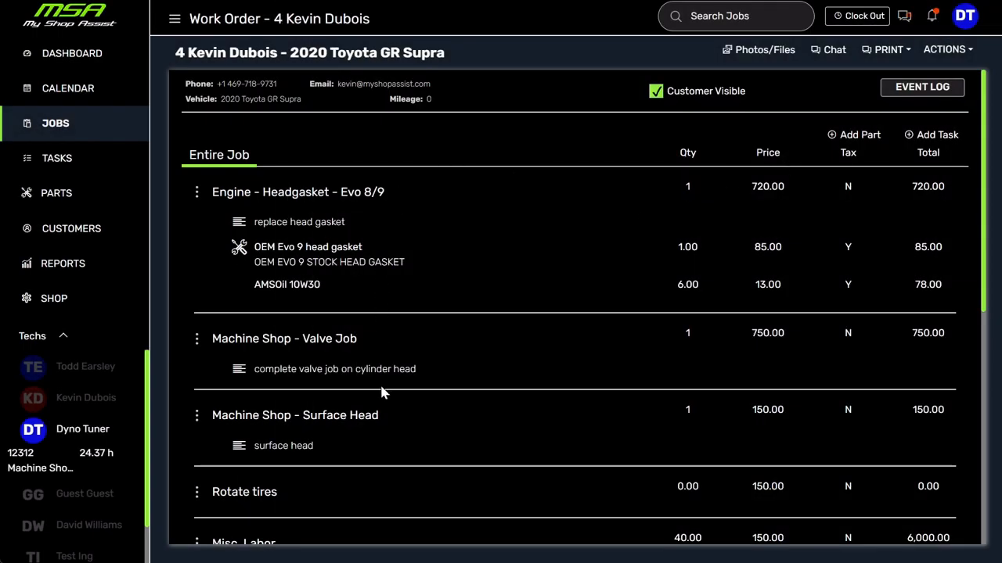
Step: Find the shop part "2.4L Head Gasket" (87MM-GASKET-EVO-8) with the search "head gasket" and add it to the work order under Job Parts
scroll(373, 367, down, 1)
scroll(374, 368, up, 1)
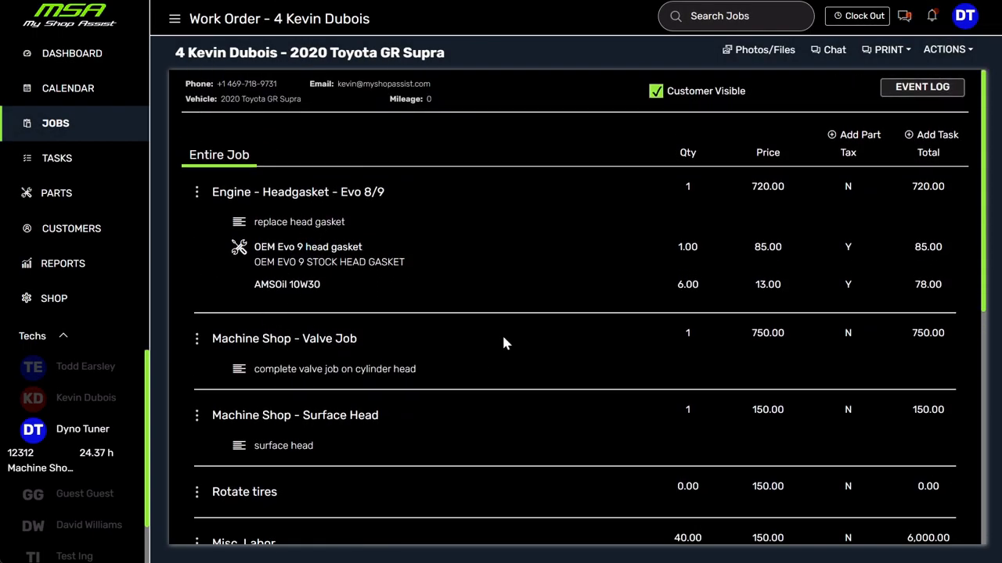
click(853, 137)
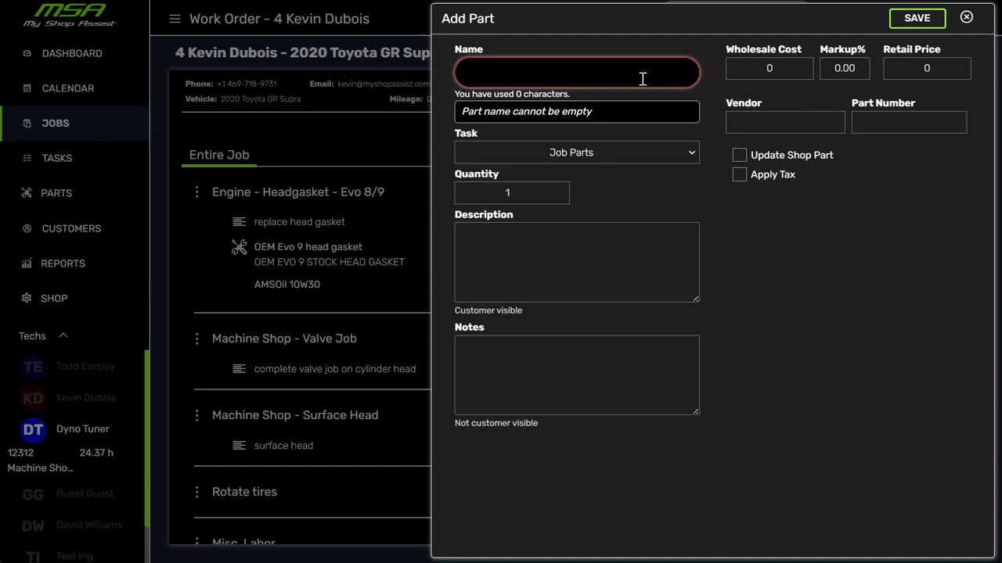
text(head gasket)
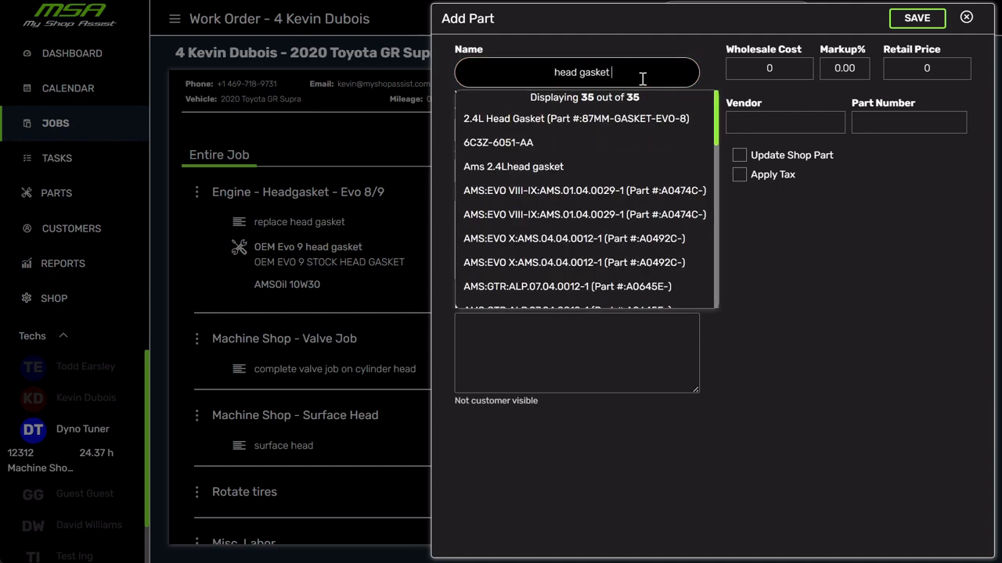
click(603, 121)
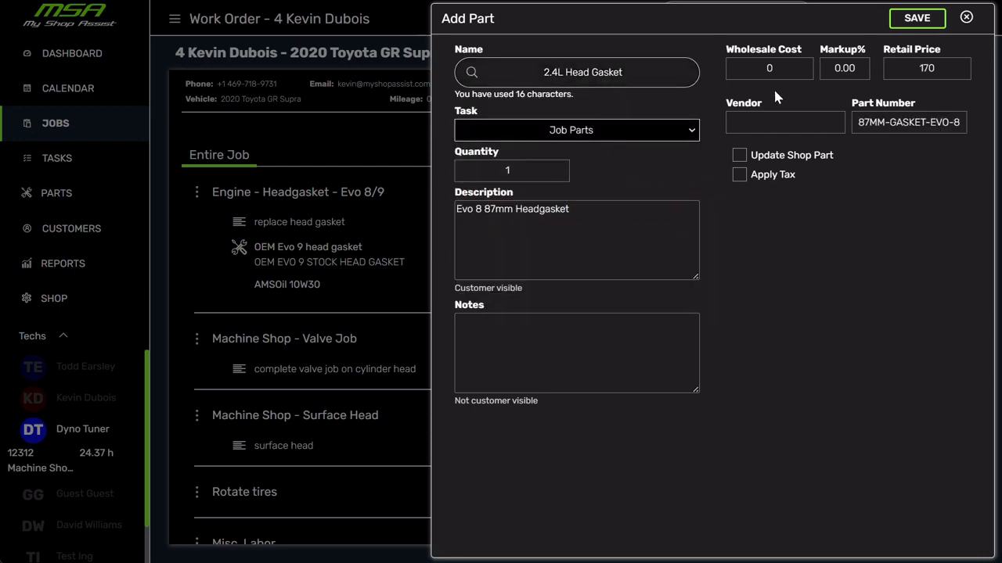
click(921, 22)
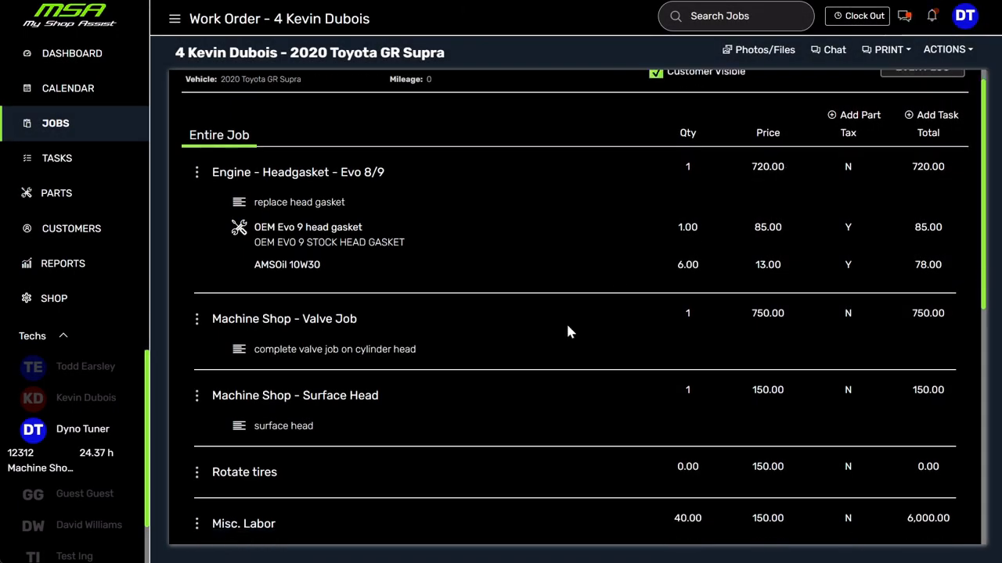
scroll(566, 325, down, 4)
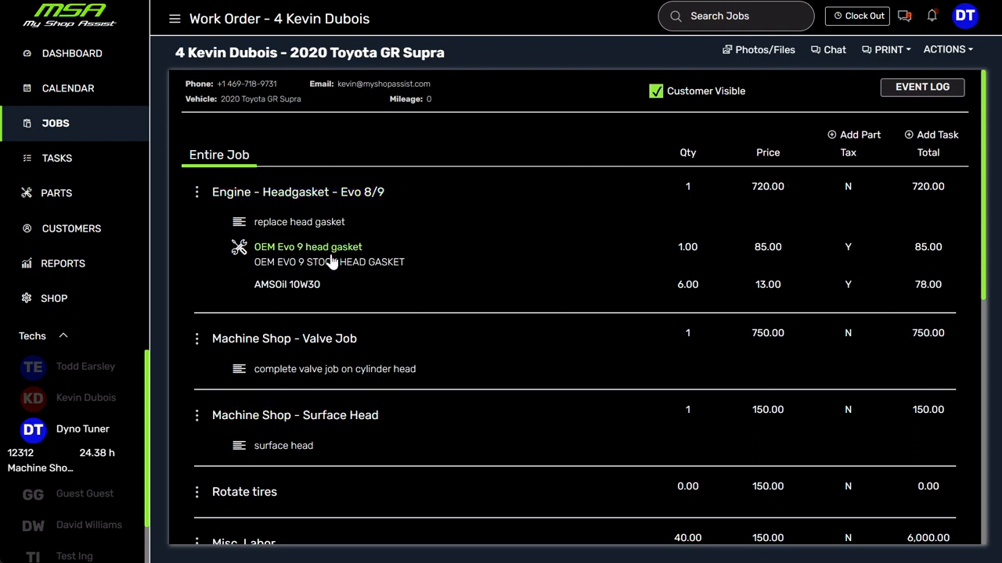
Step: Look at the form for emailing the estimate to the customer and at the print options, and leave both unused
click(960, 50)
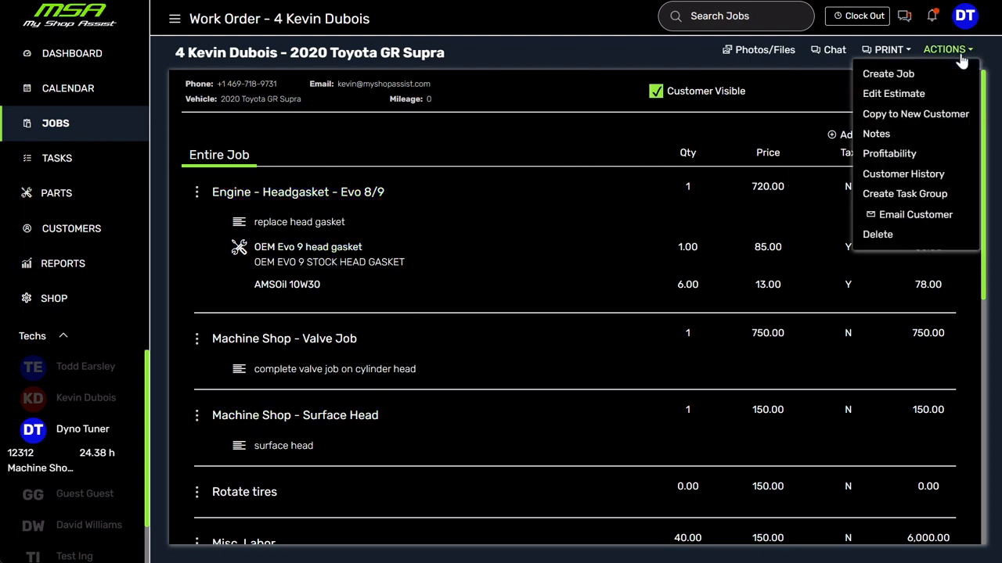
click(929, 219)
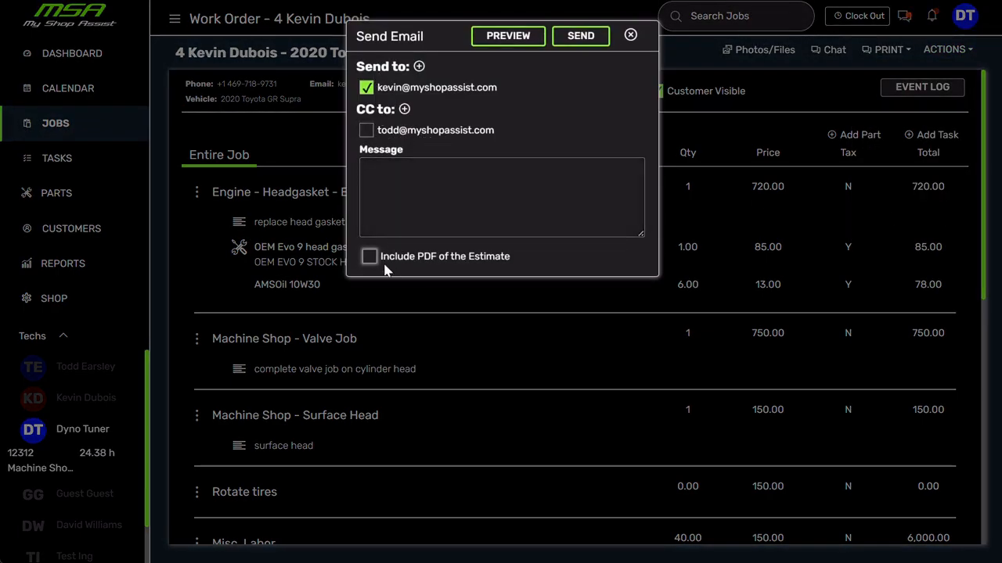
click(630, 36)
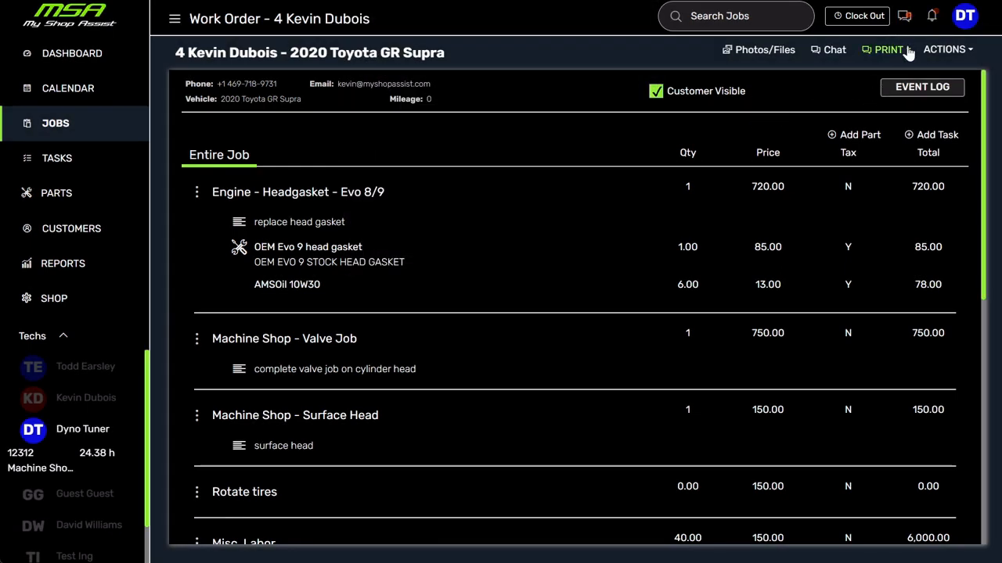
click(899, 50)
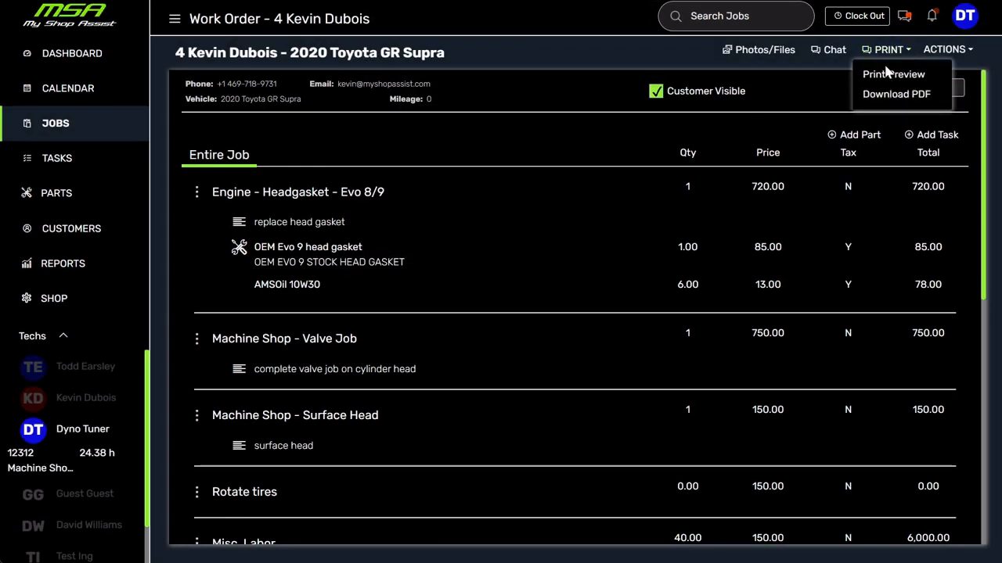
click(624, 52)
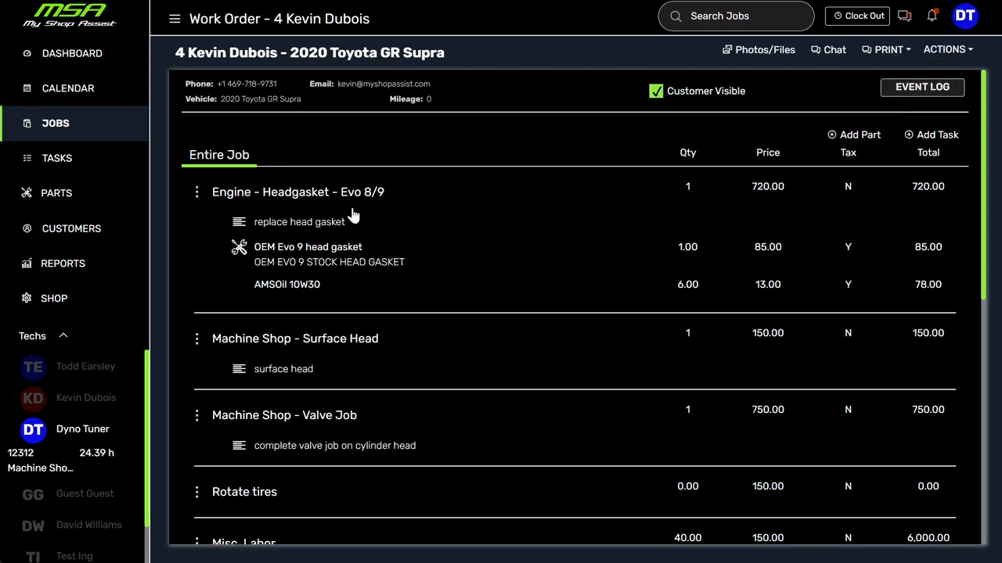
Step: Move the "Machine Shop - Valve Job" task above "Engine - Headgasket - Evo 8/9" in the work order
drag(197, 425, 193, 178)
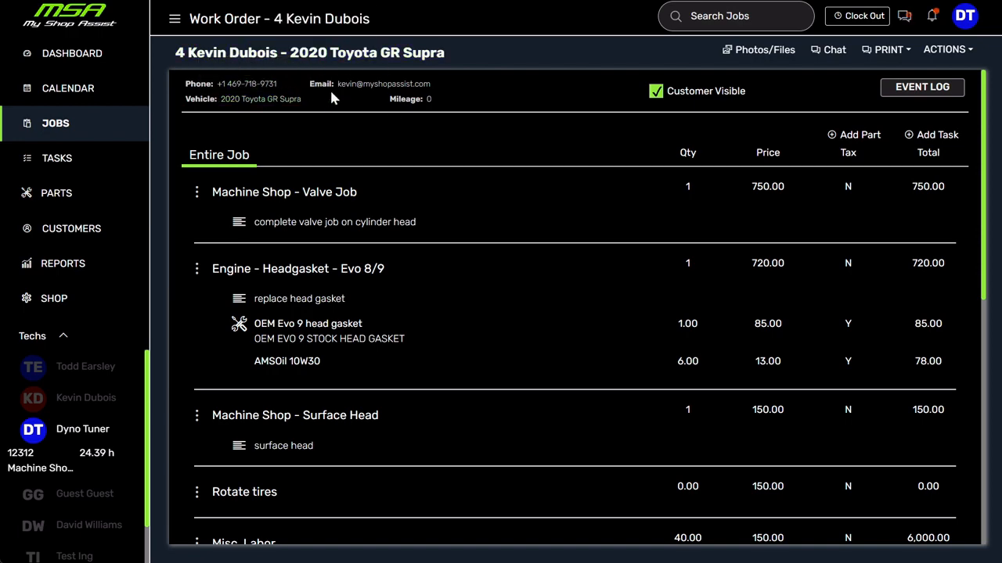
Step: Check the estimate's vehicle details and customer details from the work order header, closing each without changes
click(259, 102)
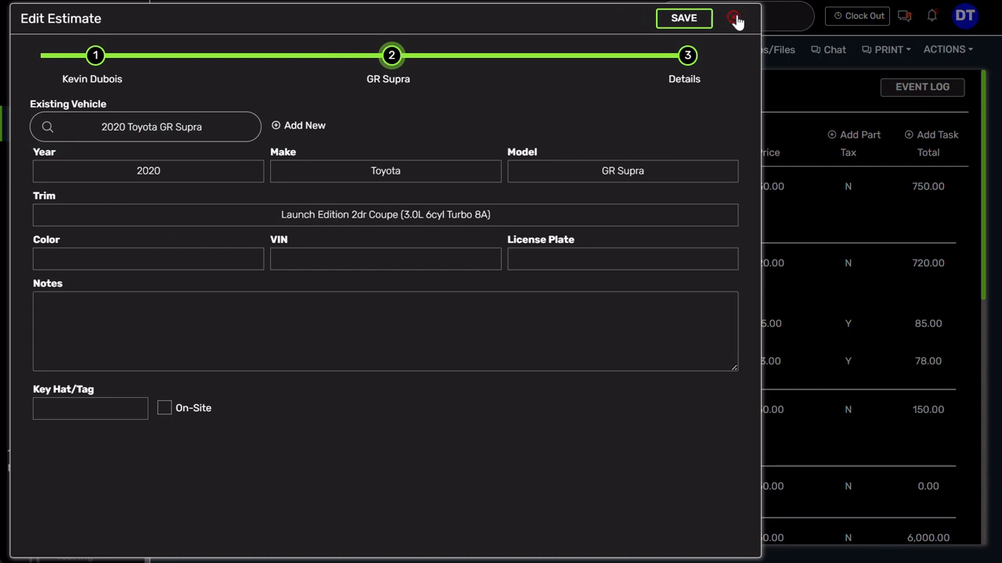
click(736, 17)
click(235, 85)
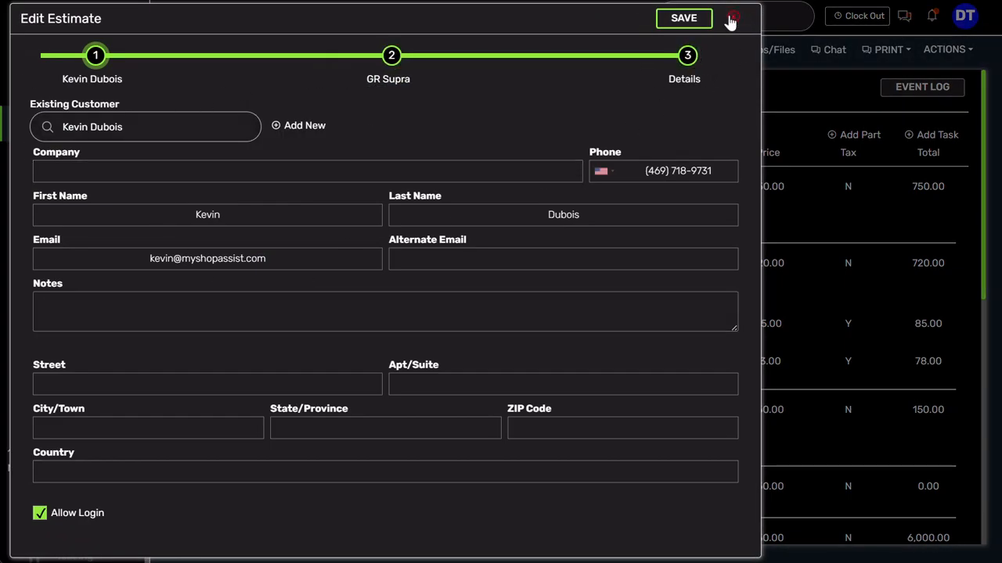
click(733, 18)
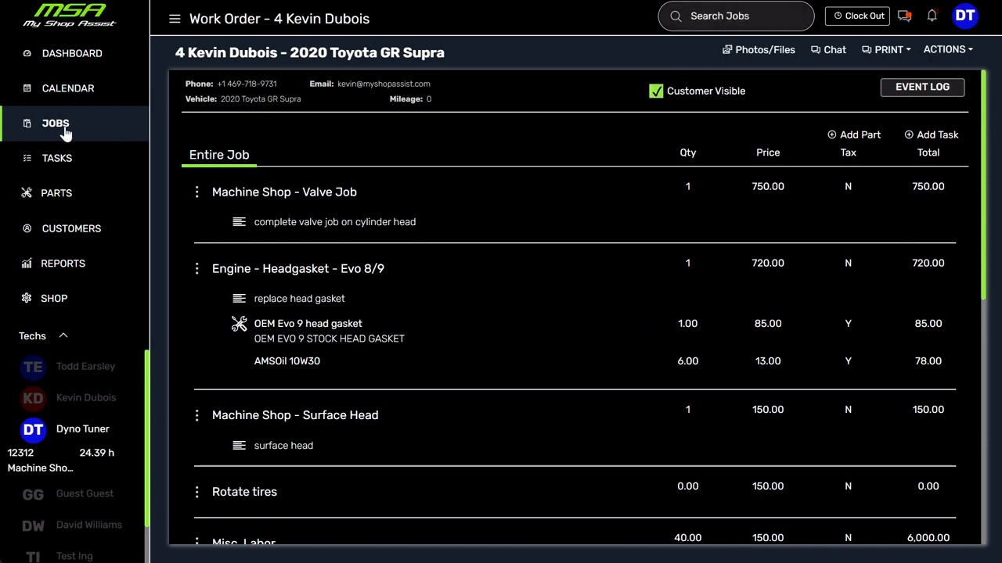
Step: Reopen the 2020 Toyota GR Supra estimate from the jobs board and start creating a job from it
click(63, 135)
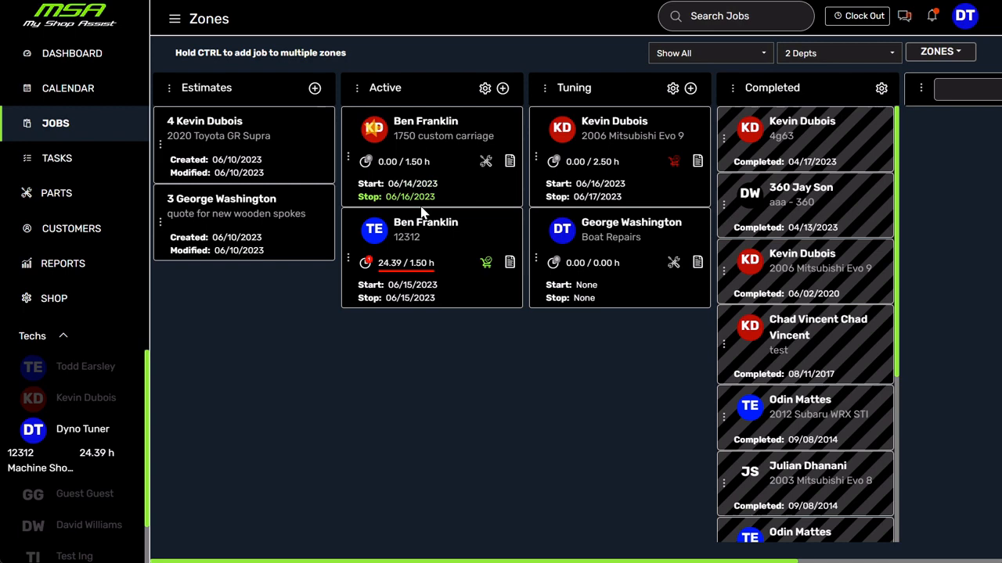
click(215, 136)
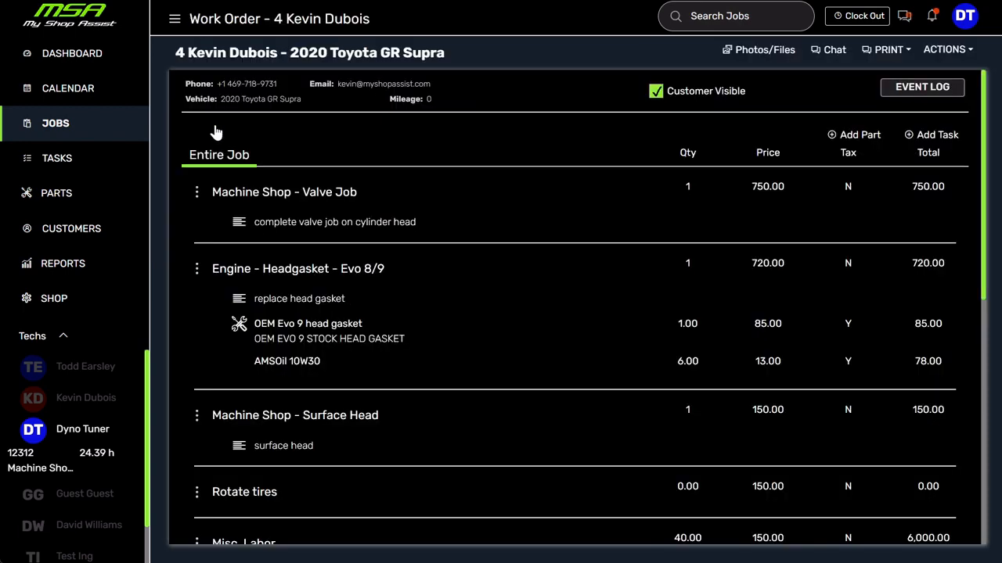
click(969, 57)
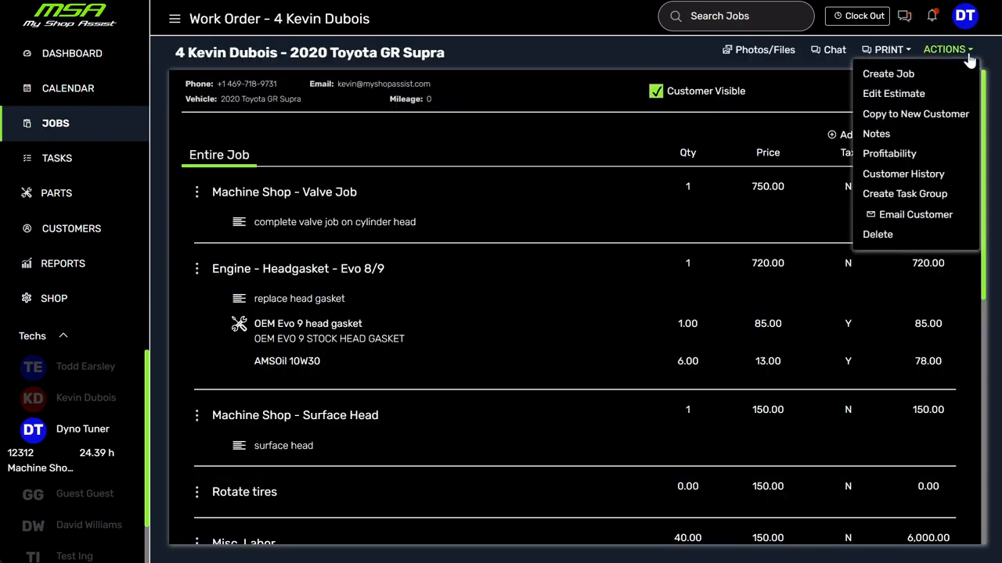
click(892, 75)
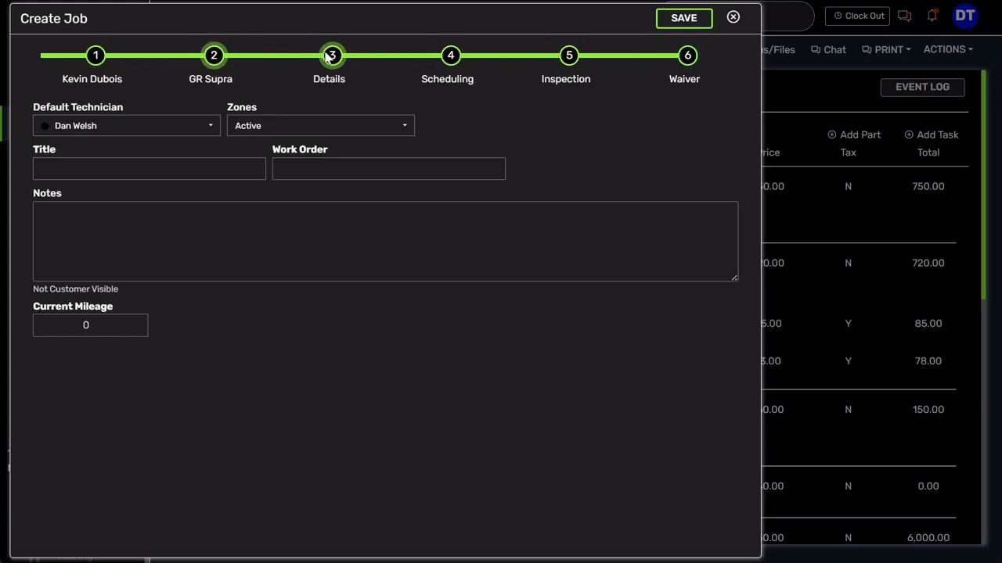
Step: Check the customer and vehicle information of the new job and return to its details
click(95, 54)
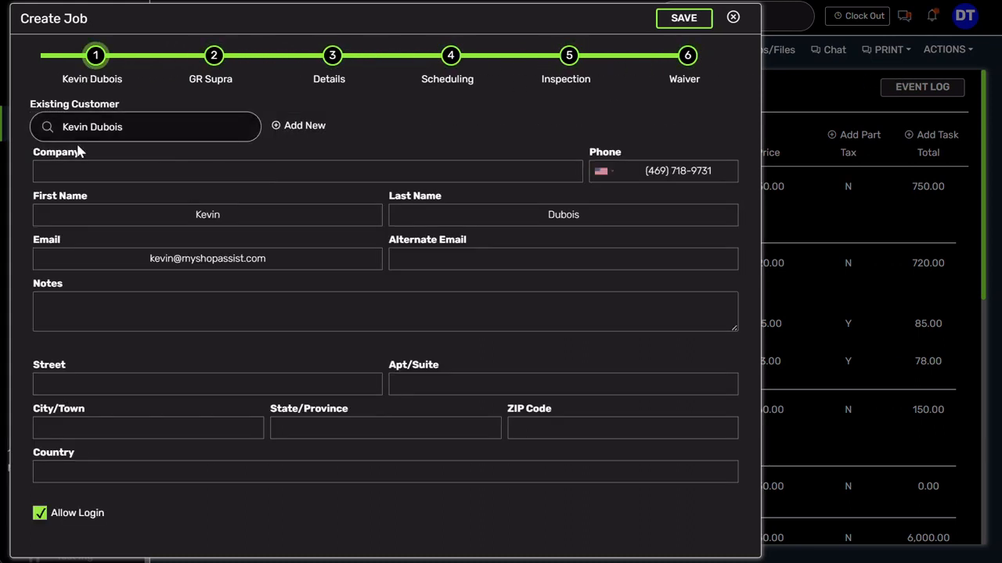
click(213, 55)
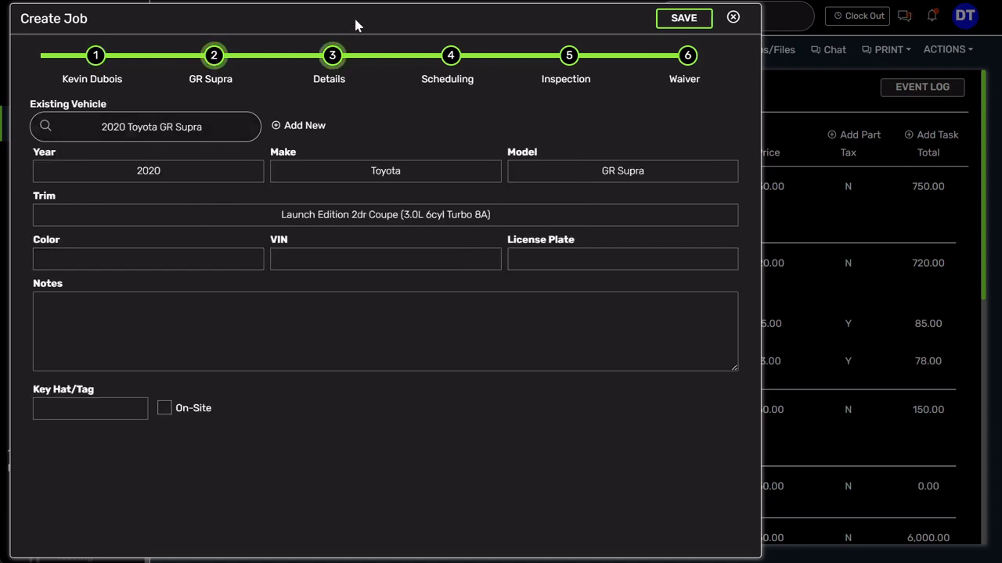
click(332, 55)
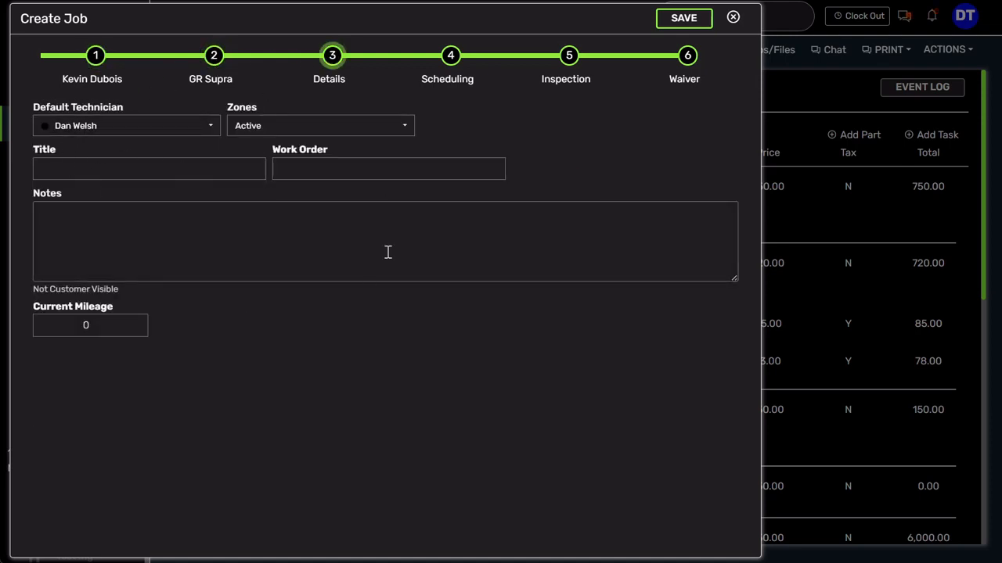
Step: Assign a different default technician to the job and change its zone from Active to Tuning
click(163, 130)
click(97, 247)
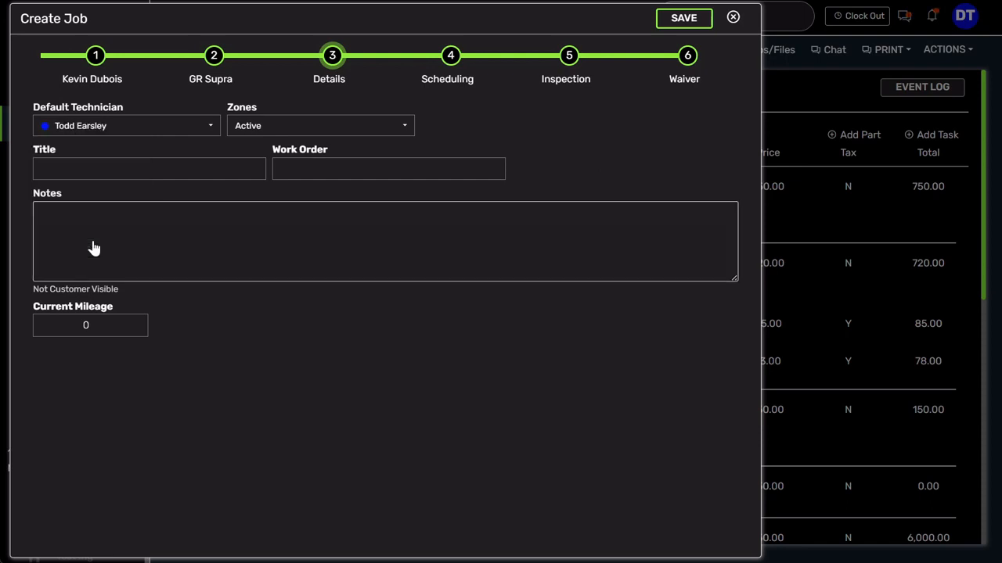
click(264, 128)
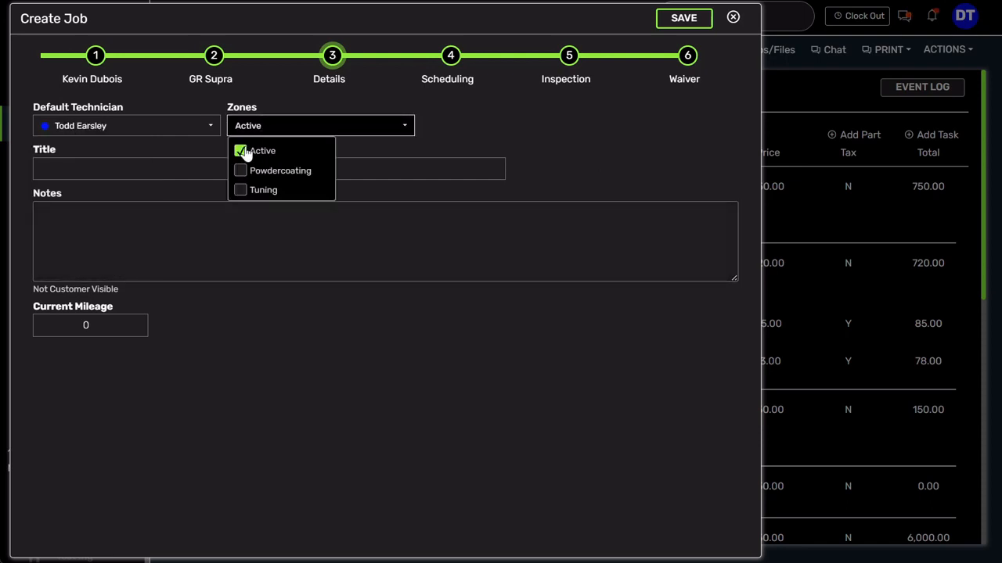
click(240, 190)
click(239, 151)
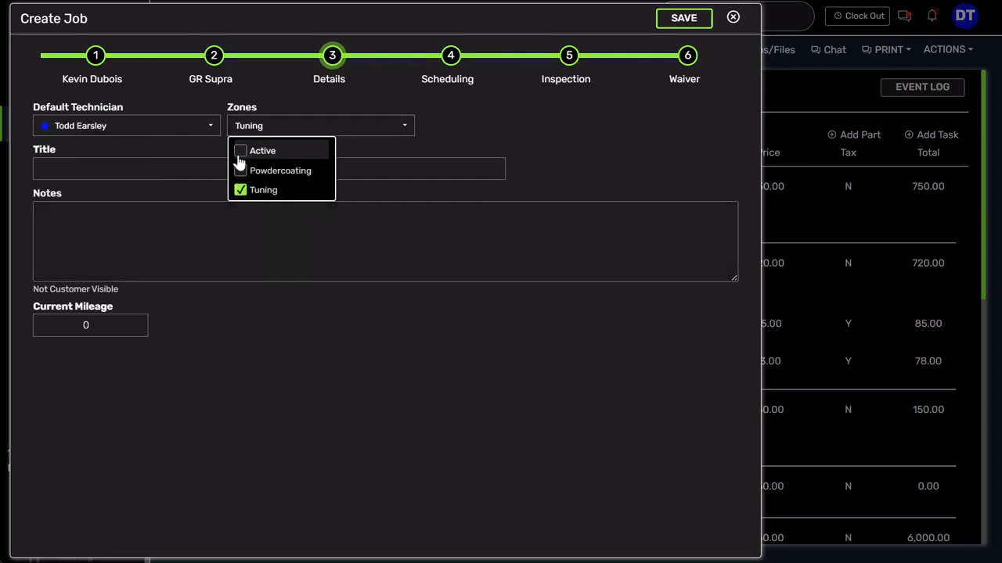
click(260, 367)
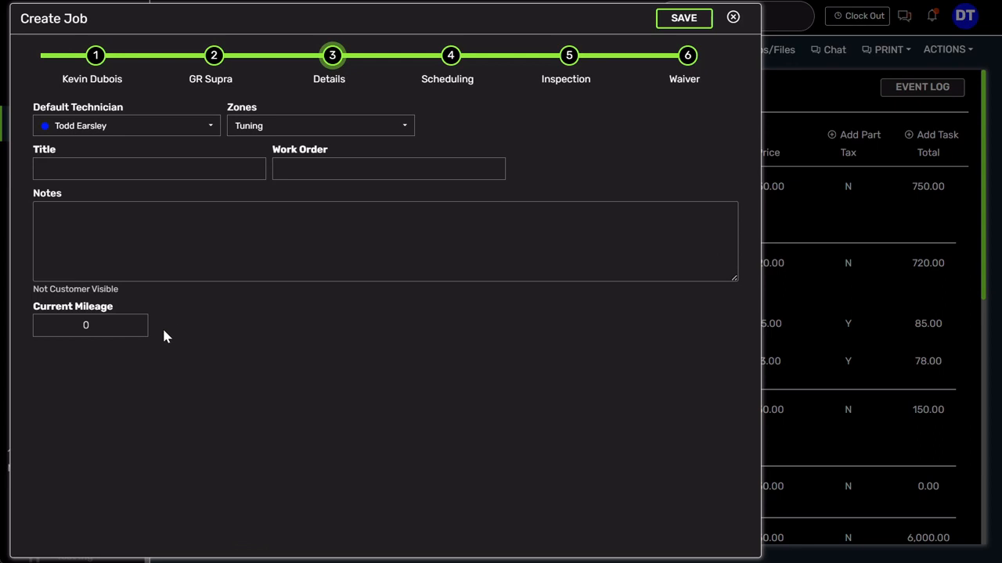
Step: Schedule the job to start and end on 6/13/2023
click(452, 56)
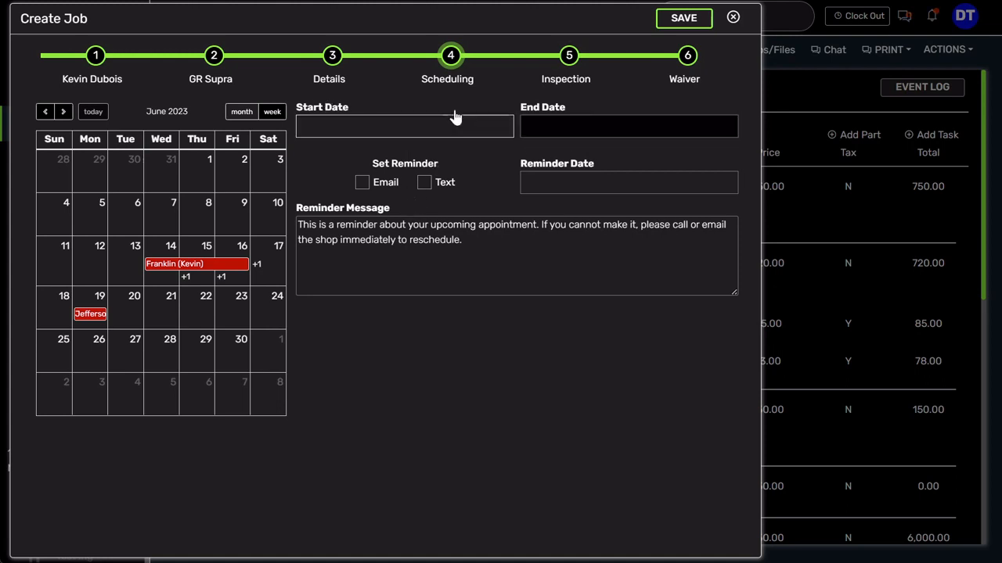
click(347, 129)
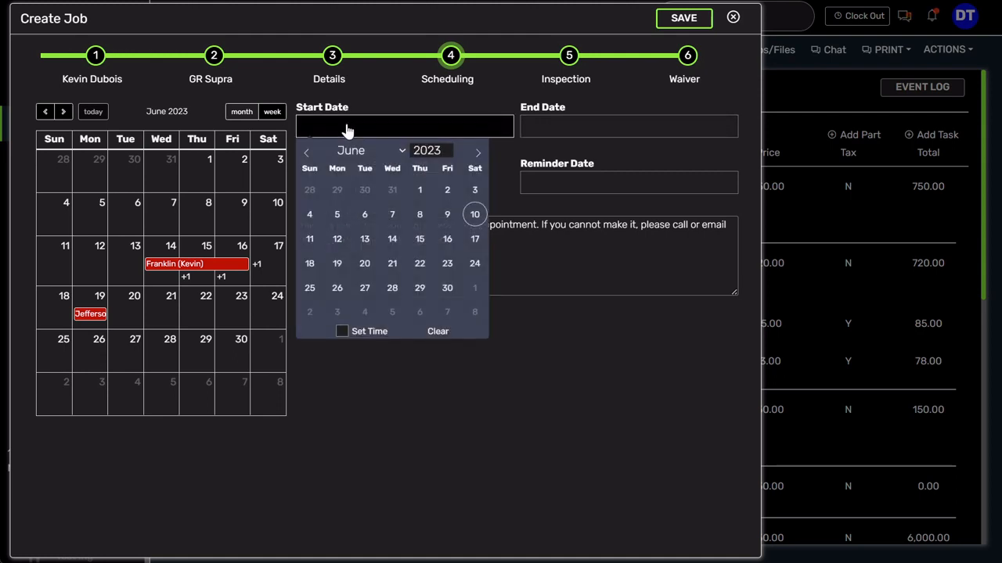
click(125, 270)
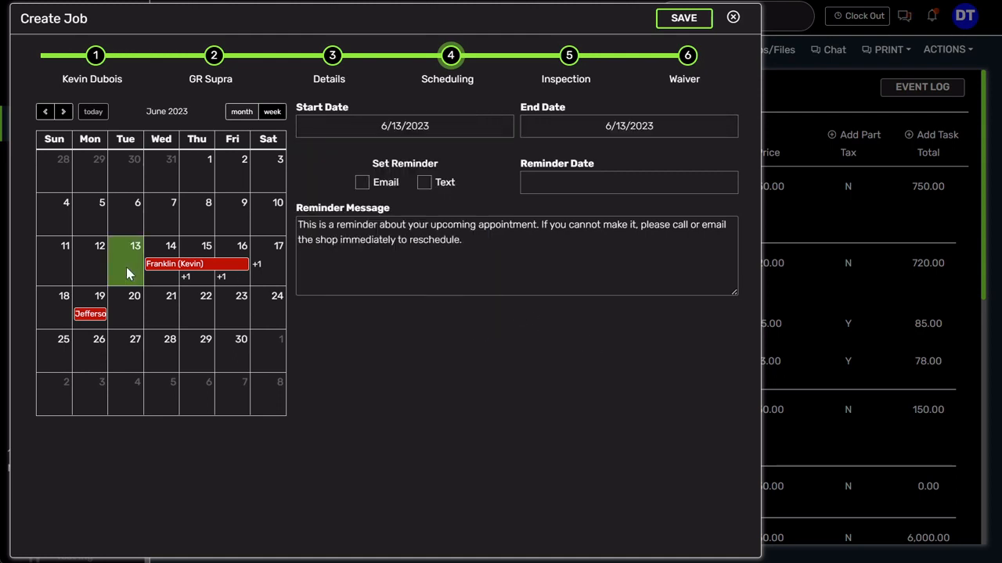
Step: Try adding a set time to the job's start date
click(457, 132)
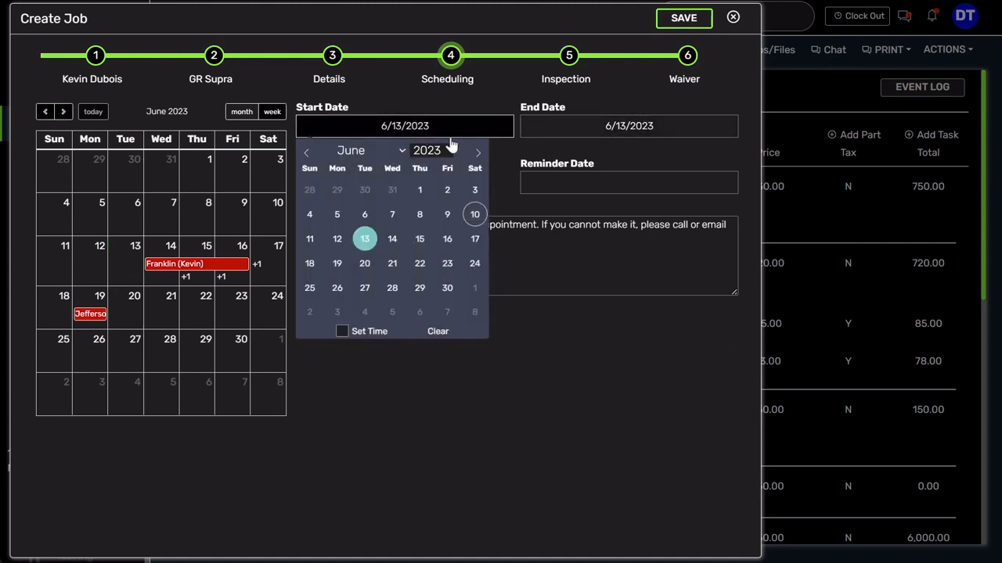
click(345, 332)
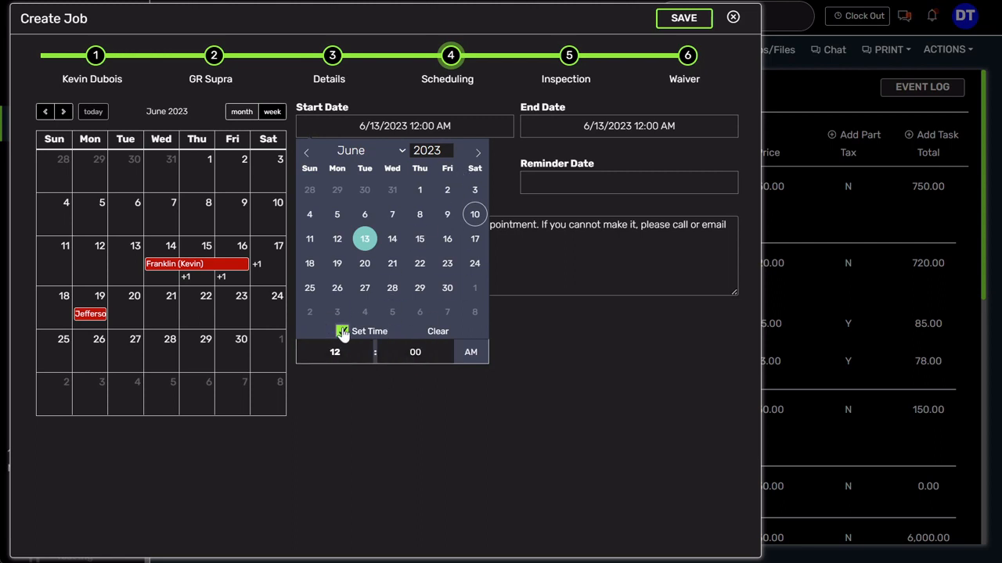
click(342, 332)
click(635, 352)
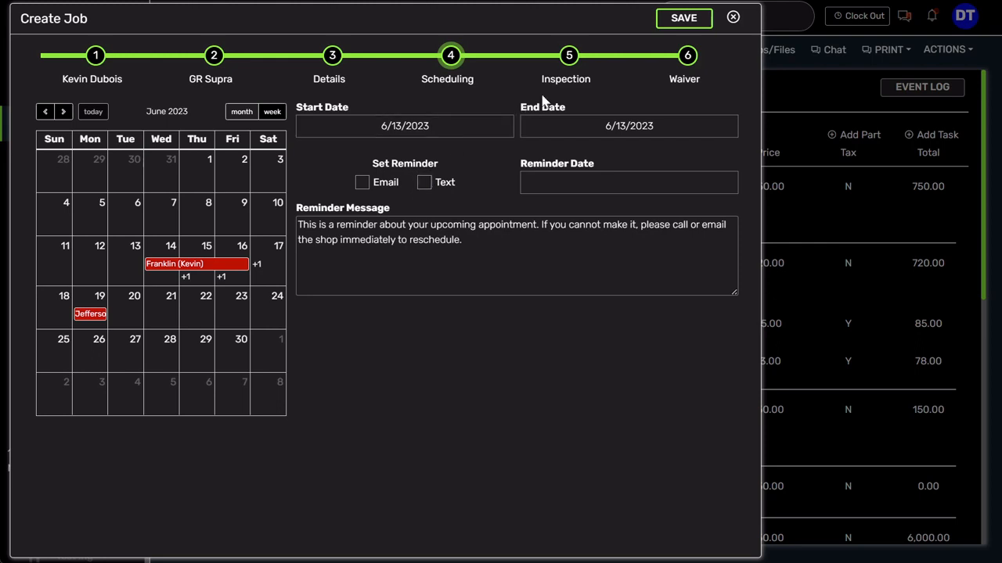
Step: Open the job's inspection checklist for editing and add the item "inspect exterior of the car"
click(569, 56)
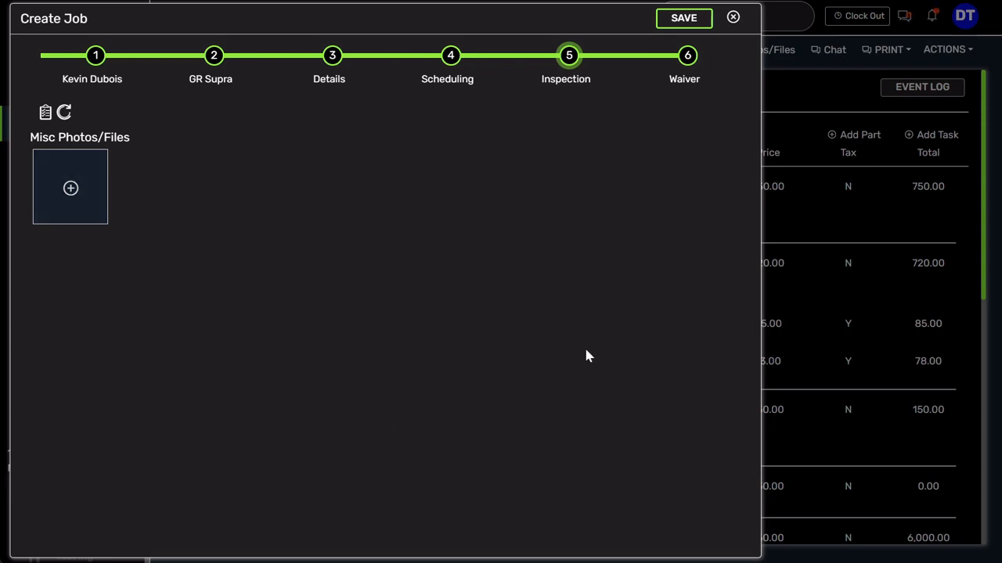
click(46, 113)
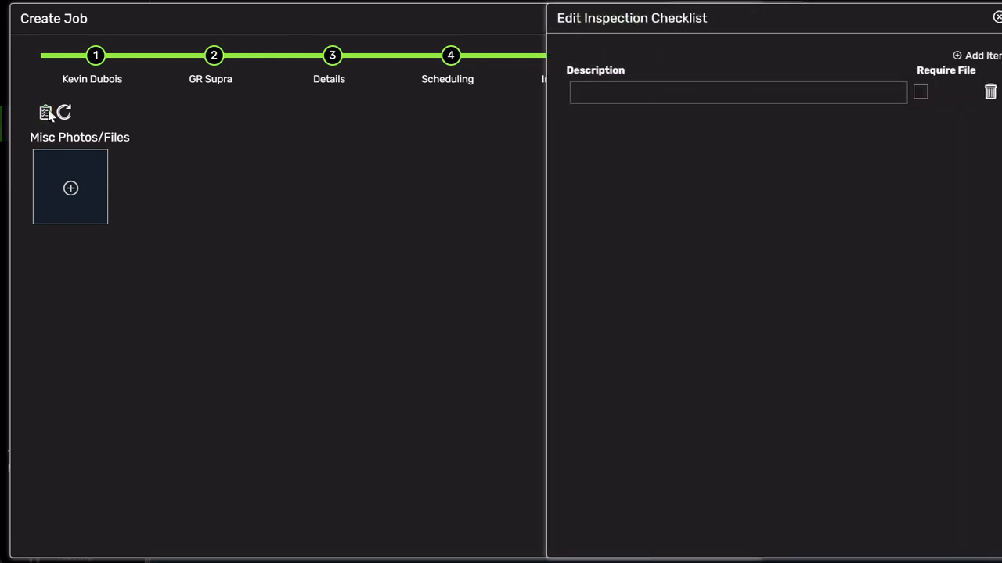
click(637, 102)
text(in)
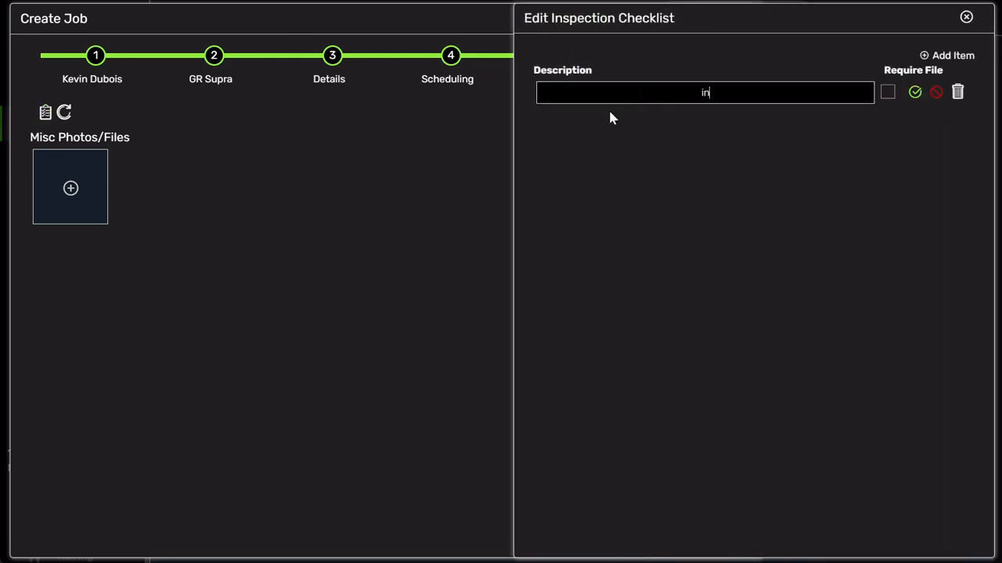
text(spect exterior of the car)
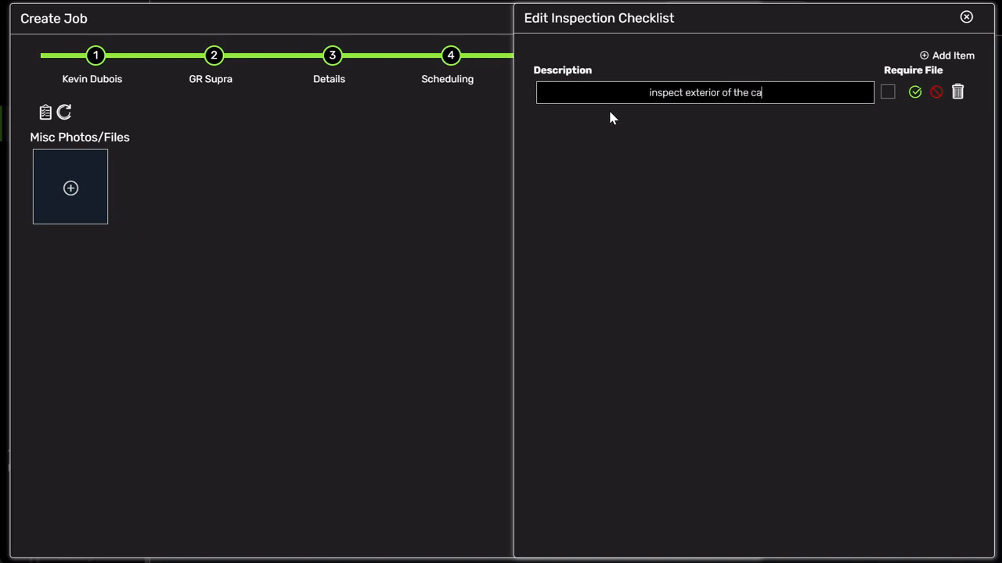
click(915, 92)
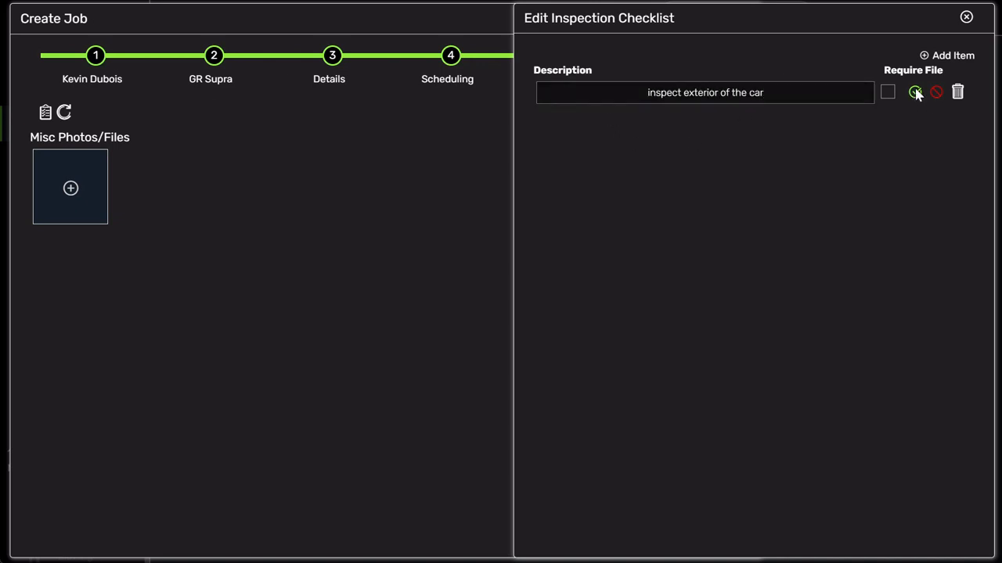
Step: Add a second inspection checklist item reading "inspect the interior of the car"
click(951, 56)
click(666, 125)
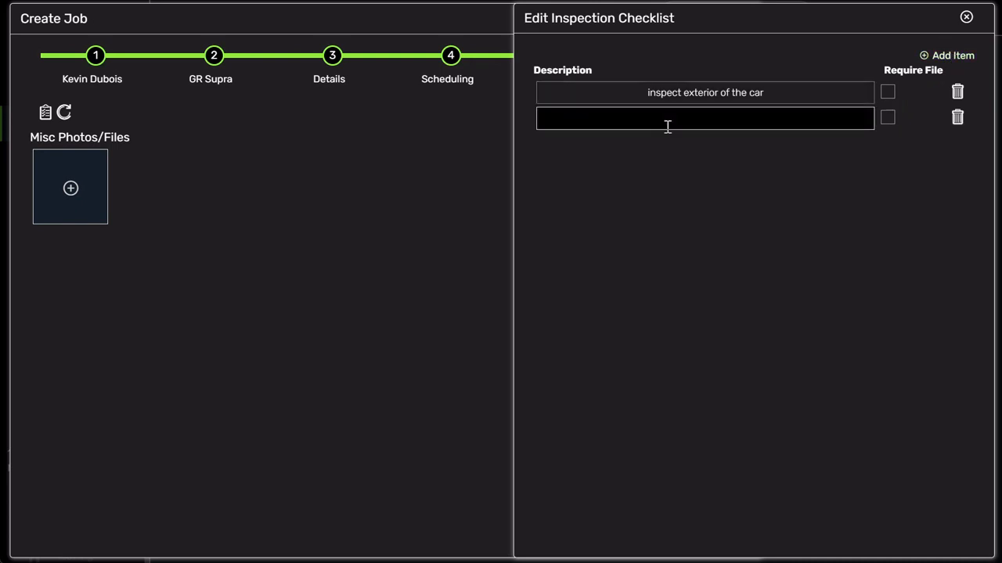
text(inspect )
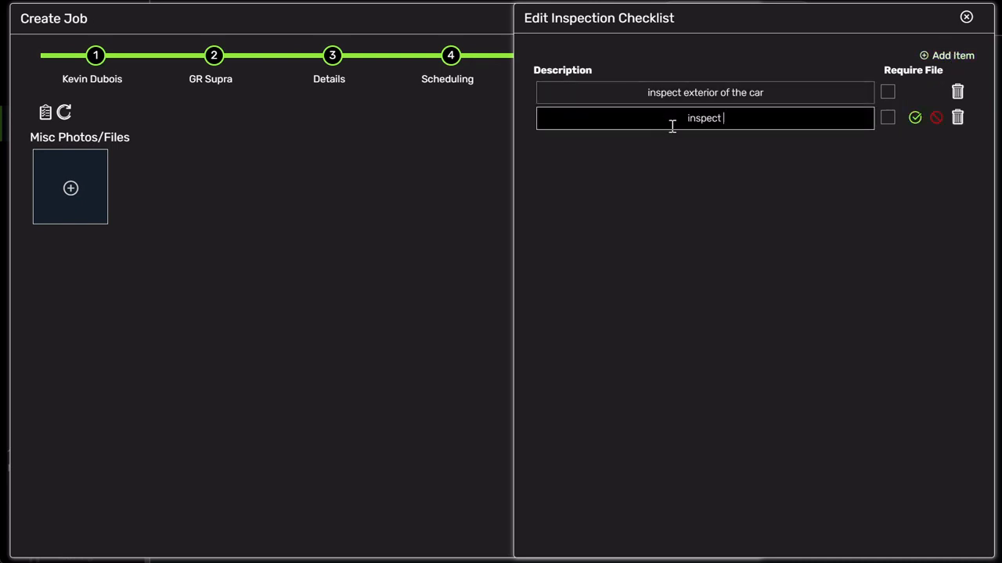
text(the interior of the car)
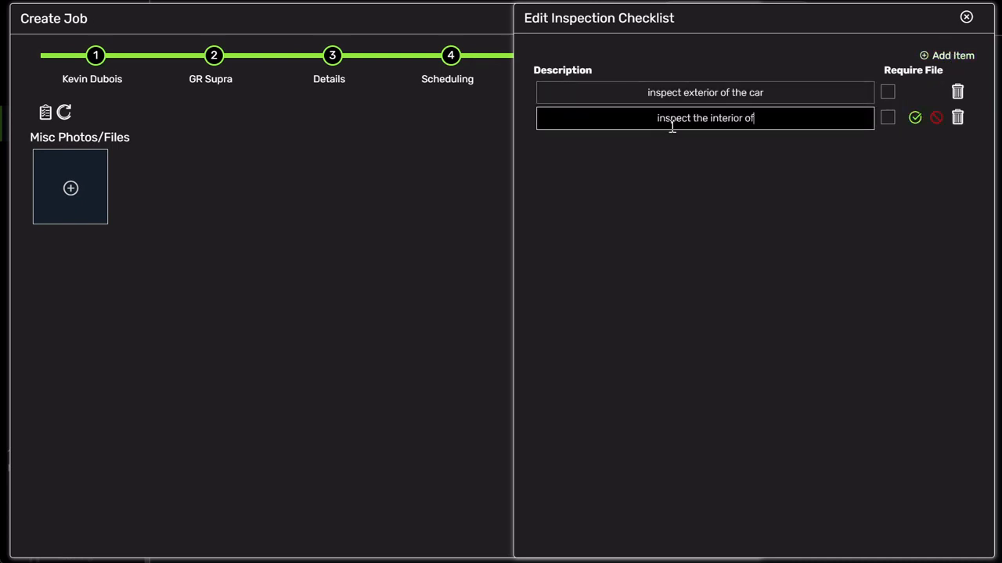
click(916, 119)
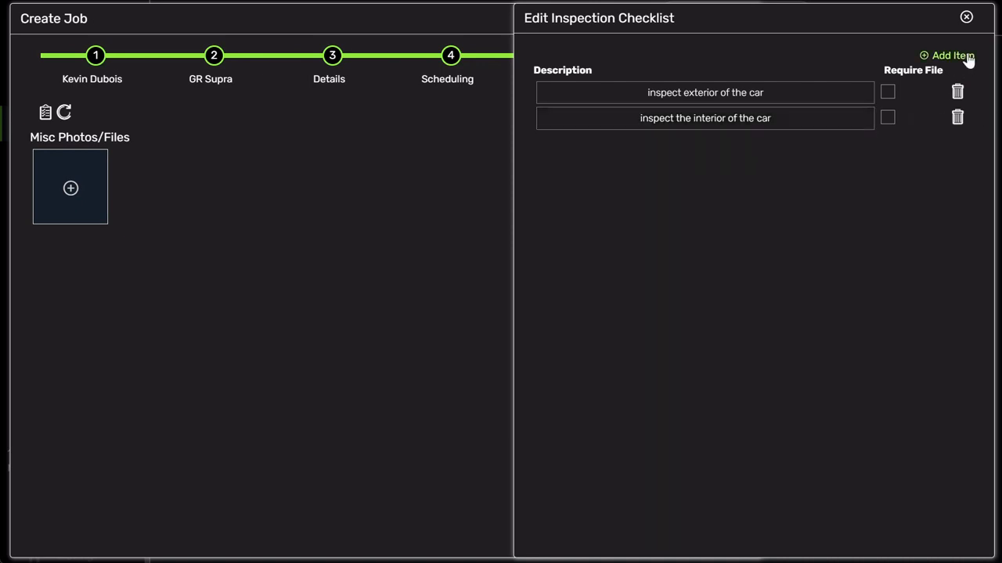
Step: Add a third checklist item reading "check engine lights" and close the checklist editor
click(951, 56)
click(667, 145)
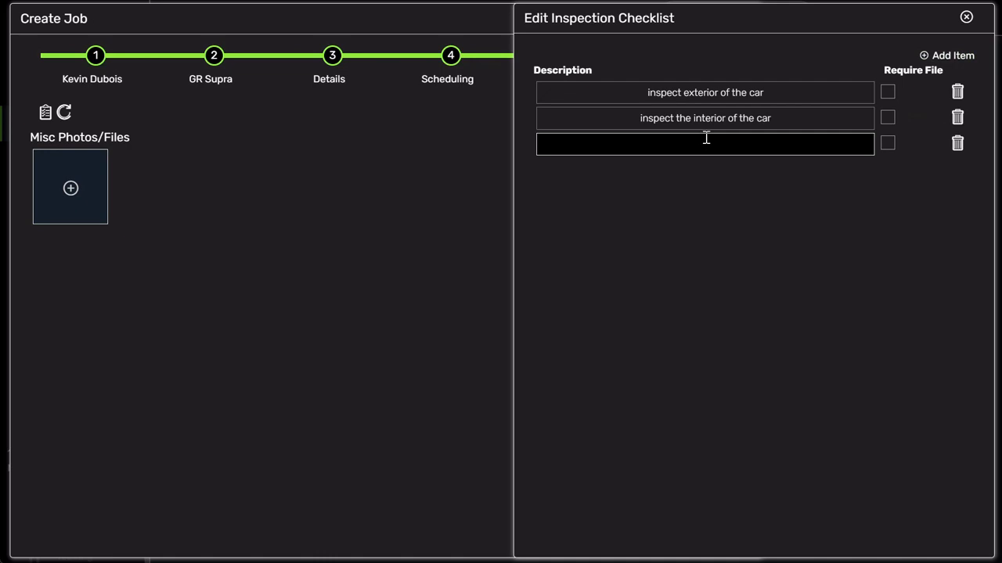
text(check engine)
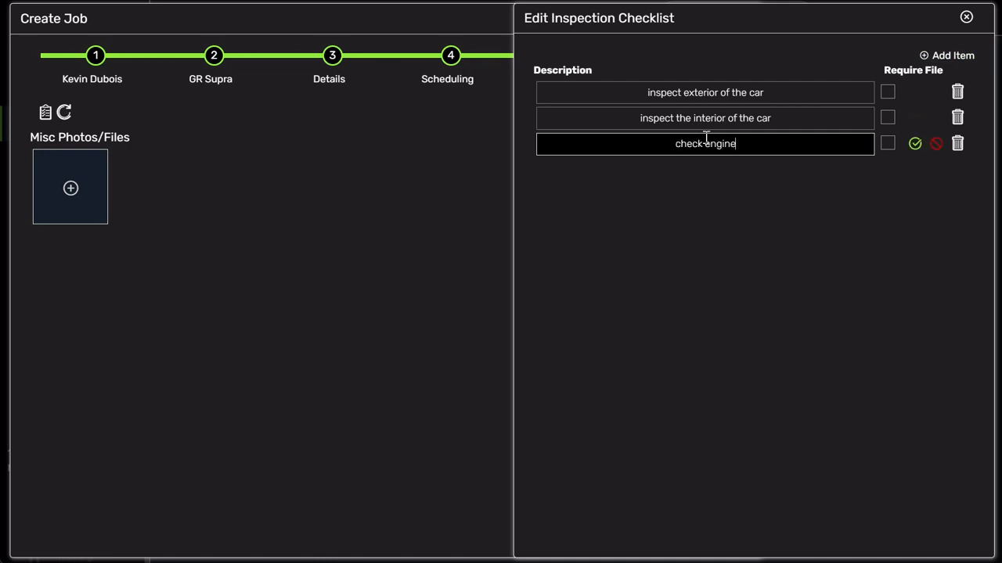
text( lights)
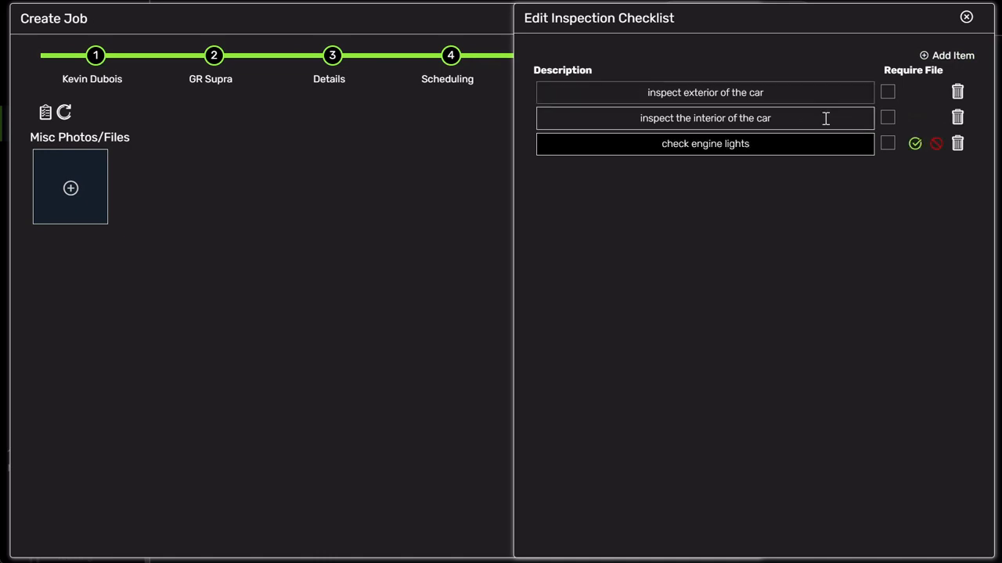
click(915, 143)
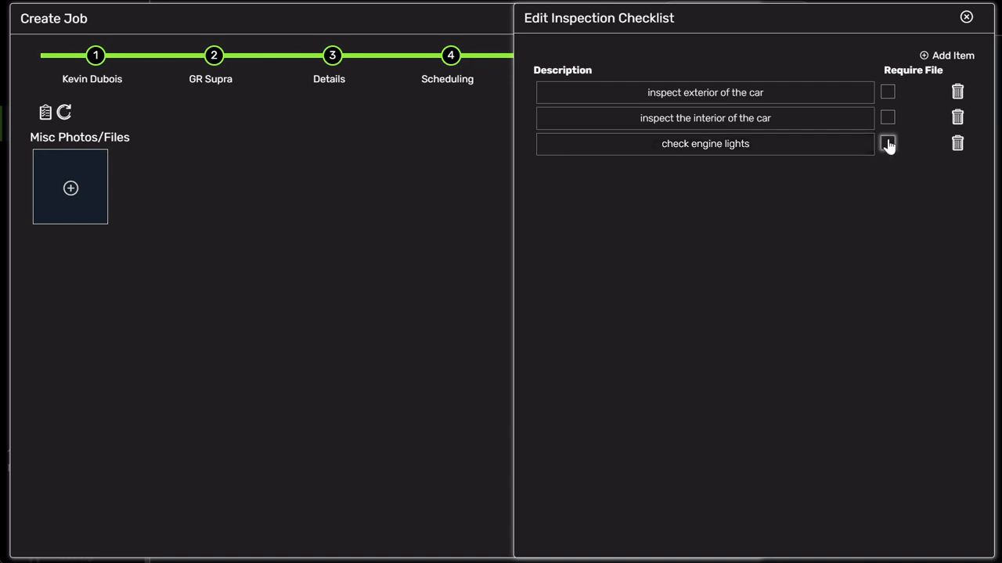
click(966, 17)
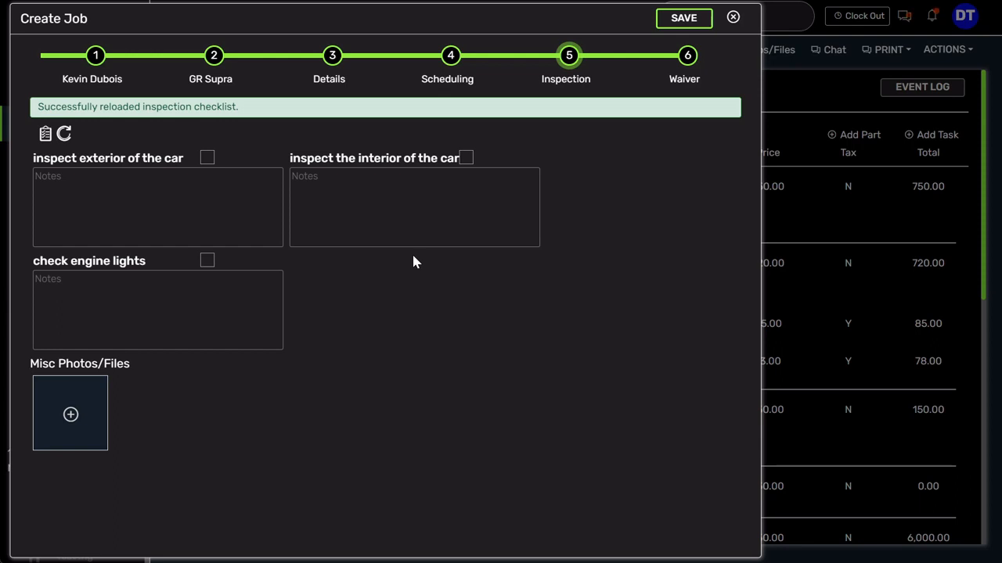
Step: Enter the note "the driver door has a scratch on it" for the exterior inspection and mark it completed
click(45, 135)
click(340, 280)
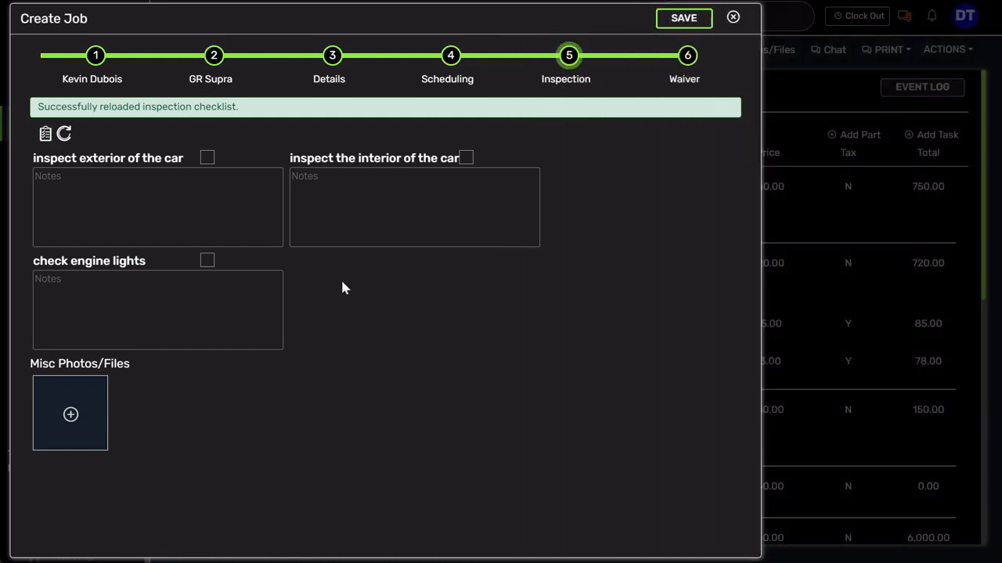
click(243, 187)
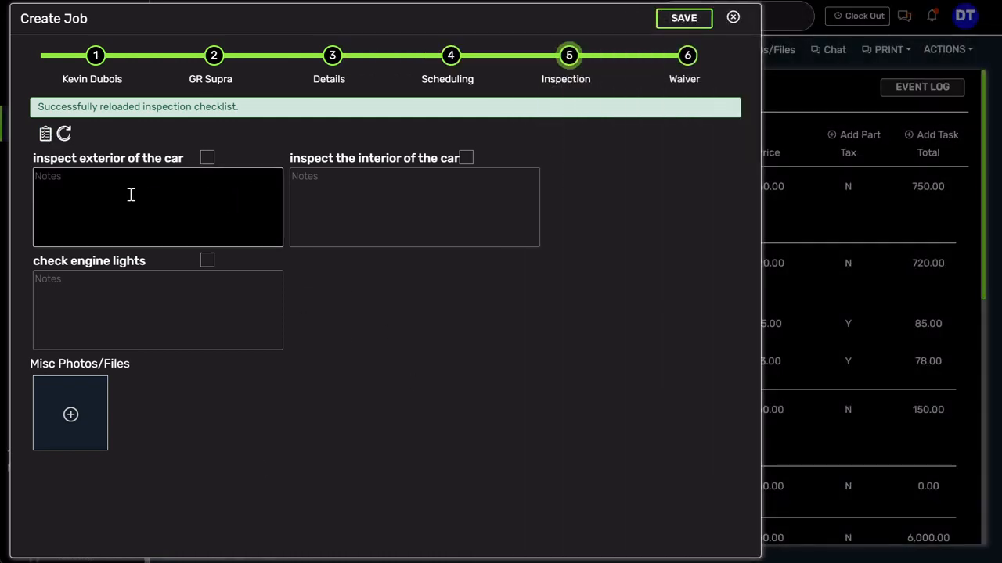
text(the)
click(207, 157)
Step: Mark the interior inspection completed with the note "looks good" and the engine lights check completed with "p0300 and p0171"
click(374, 199)
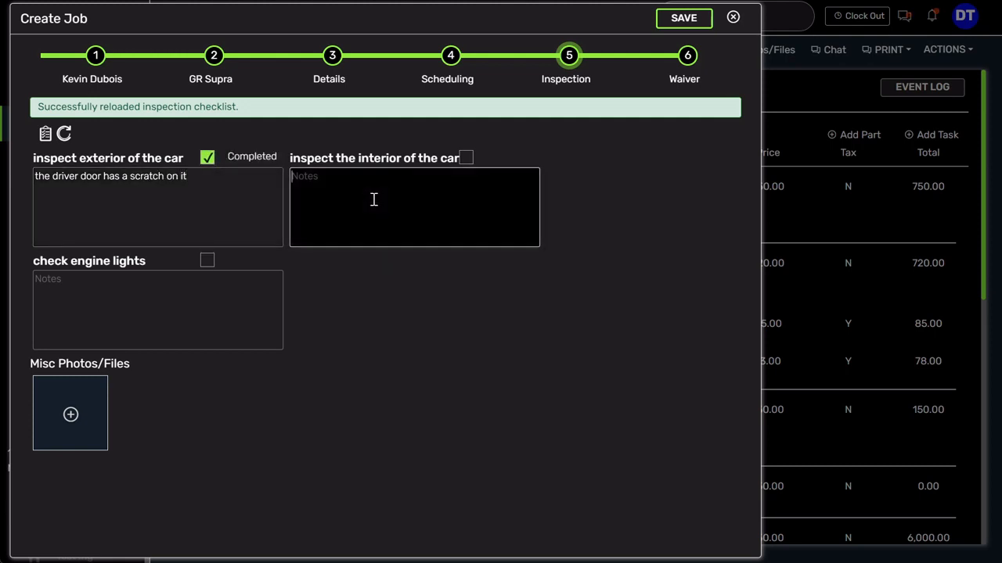
text(looks good)
click(466, 157)
click(131, 308)
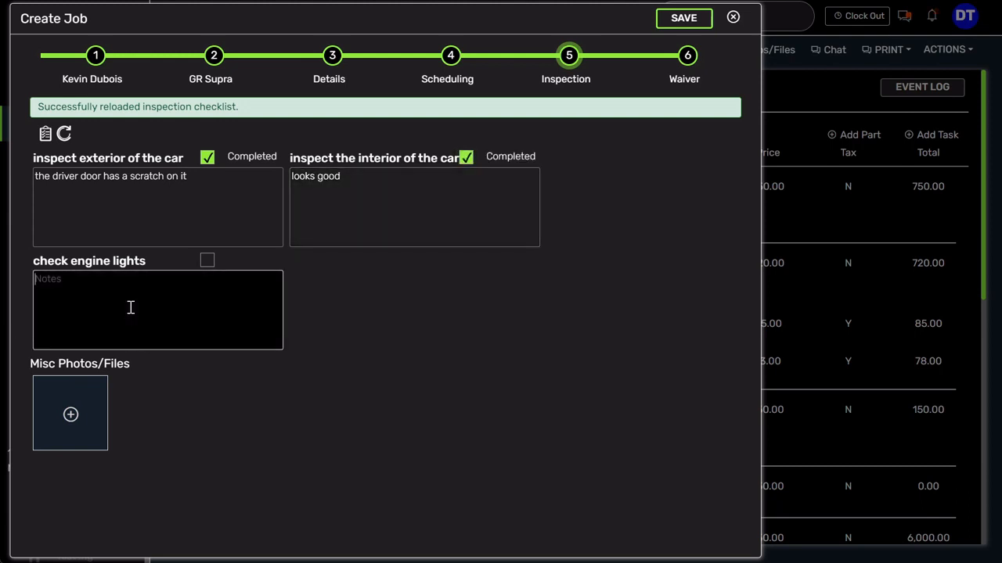
text(p0300 and p0171)
click(207, 260)
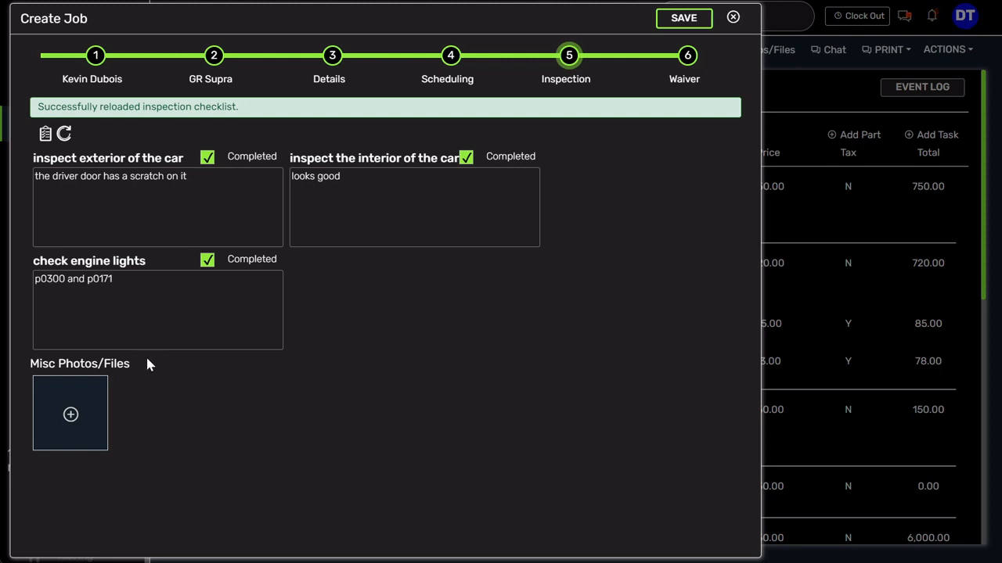
Step: Sign the job's waiver with a freehand signature and save the new job
click(688, 57)
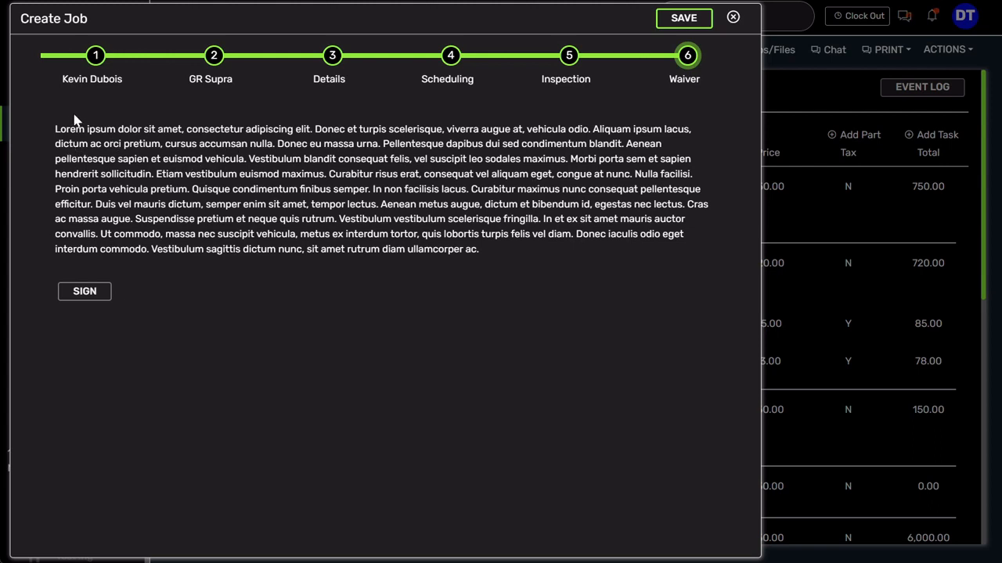
click(81, 293)
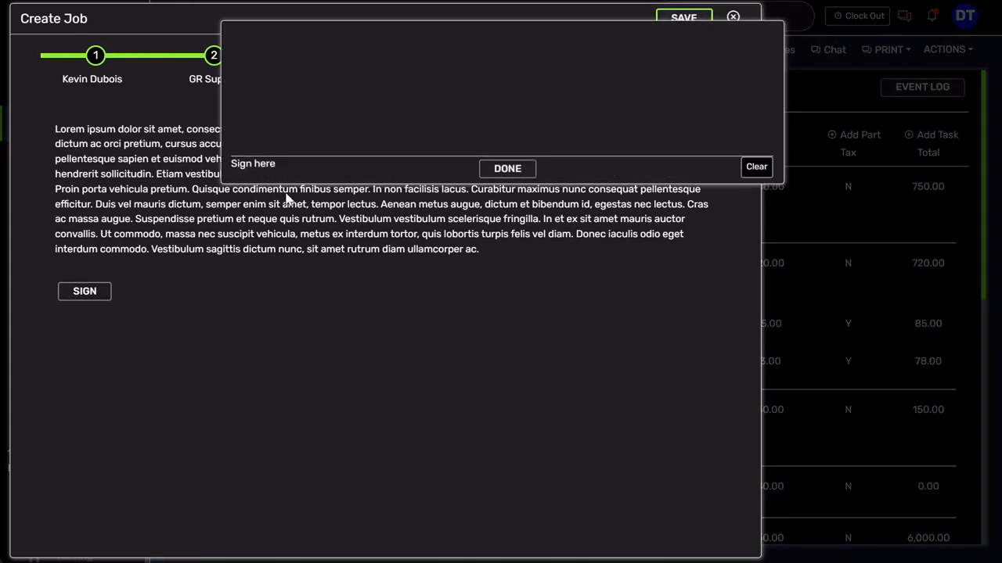
mouse_move(423, 116)
mouse_down()
mouse_move(367, 53)
mouse_move(459, 125)
mouse_up()
drag(560, 117, 755, 85)
click(507, 168)
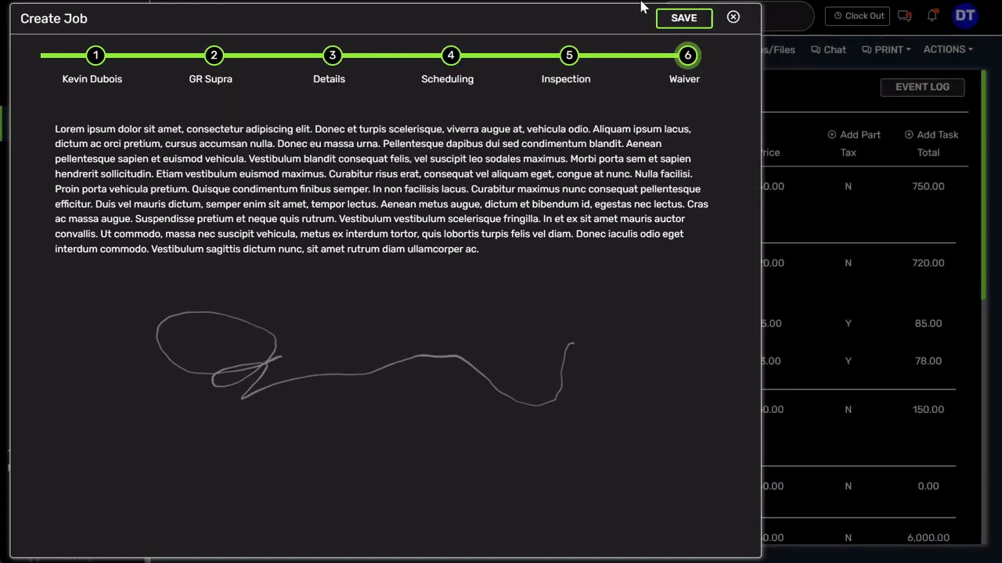
click(678, 20)
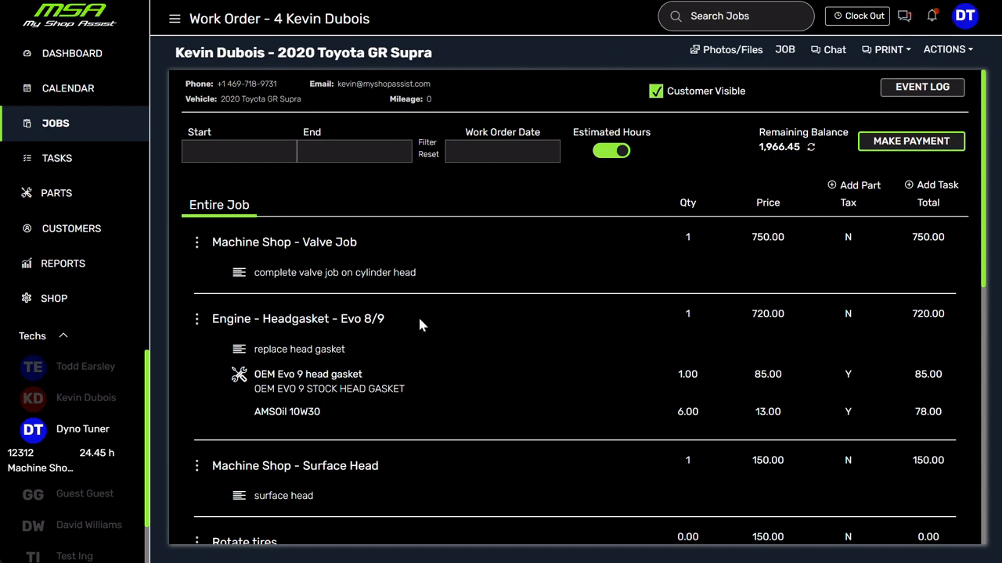
Step: Go from the work order to its job and review the job's tasks and parts
click(787, 49)
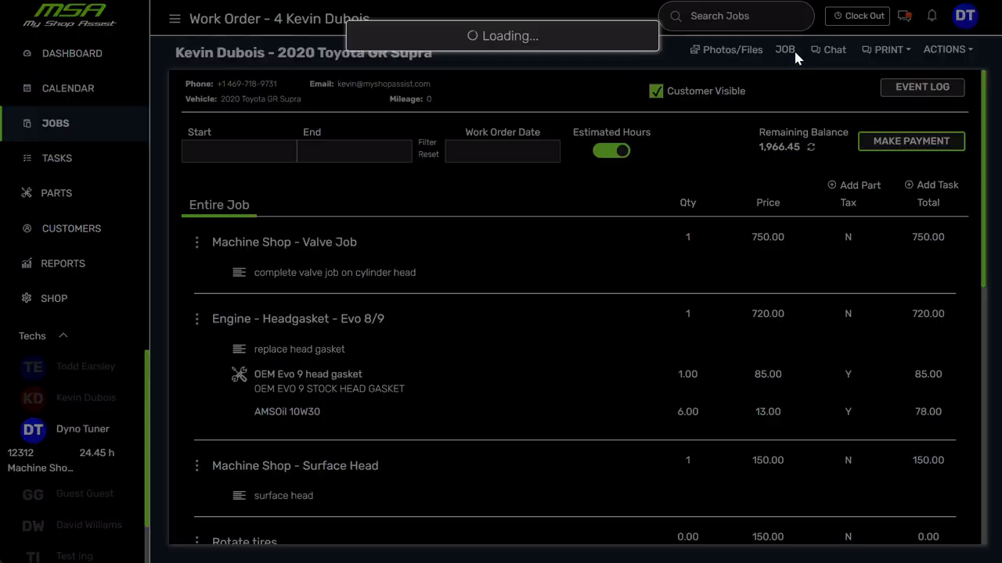
scroll(533, 168, down, 5)
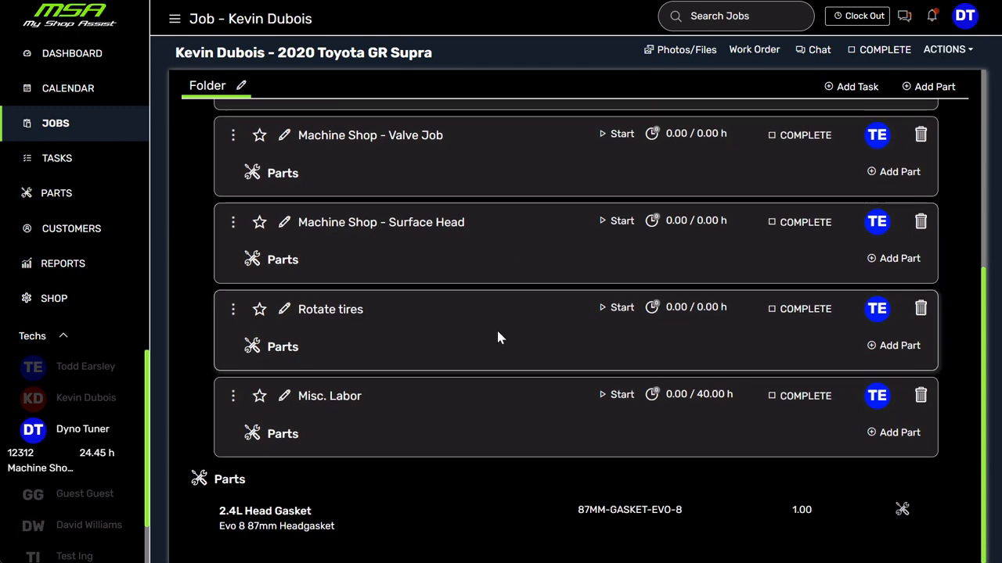
scroll(495, 368, down, 5)
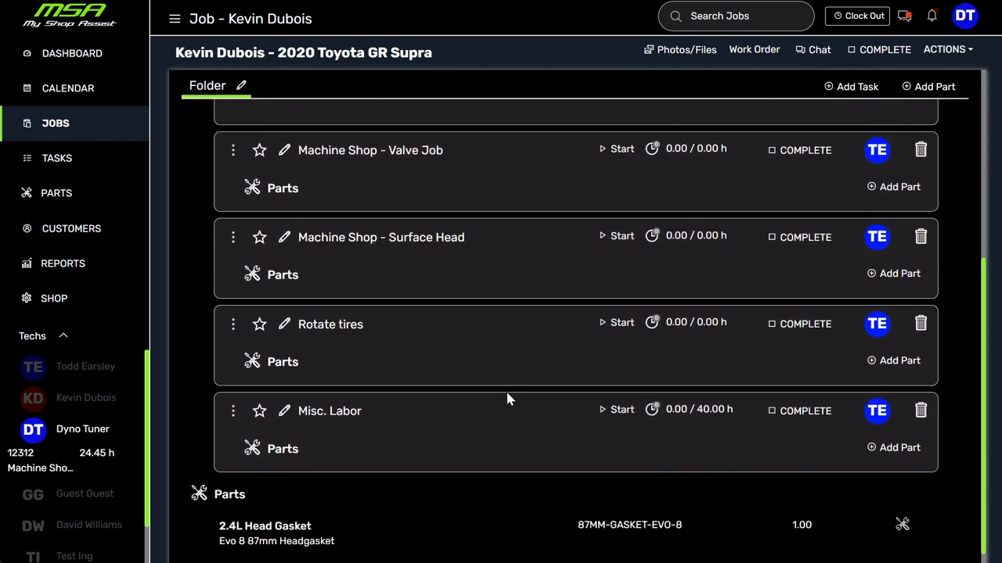
scroll(504, 393, up, 5)
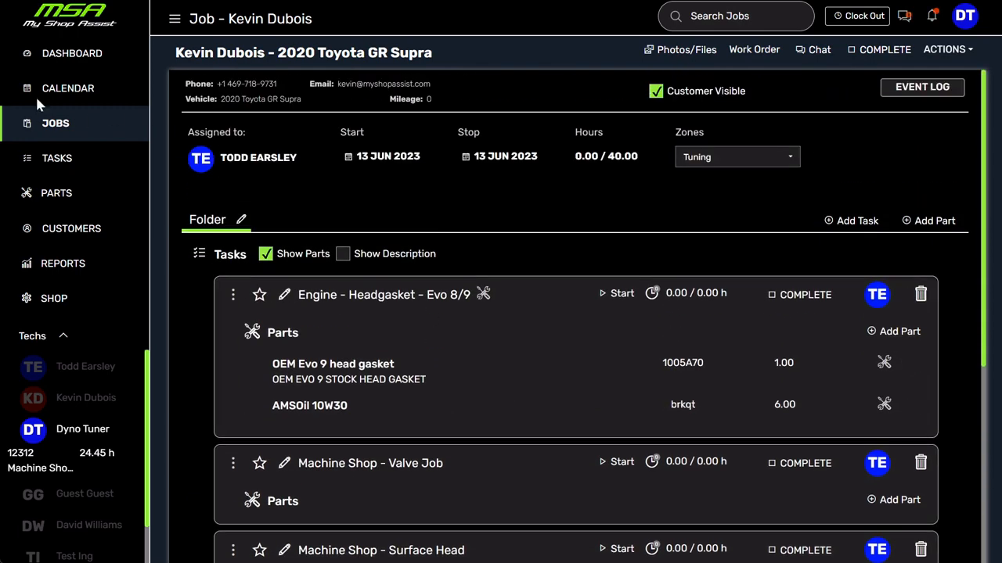
Step: Reopen the 2020 Toyota GR Supra job from the Tuning zone on the jobs board and look through its tasks
click(67, 129)
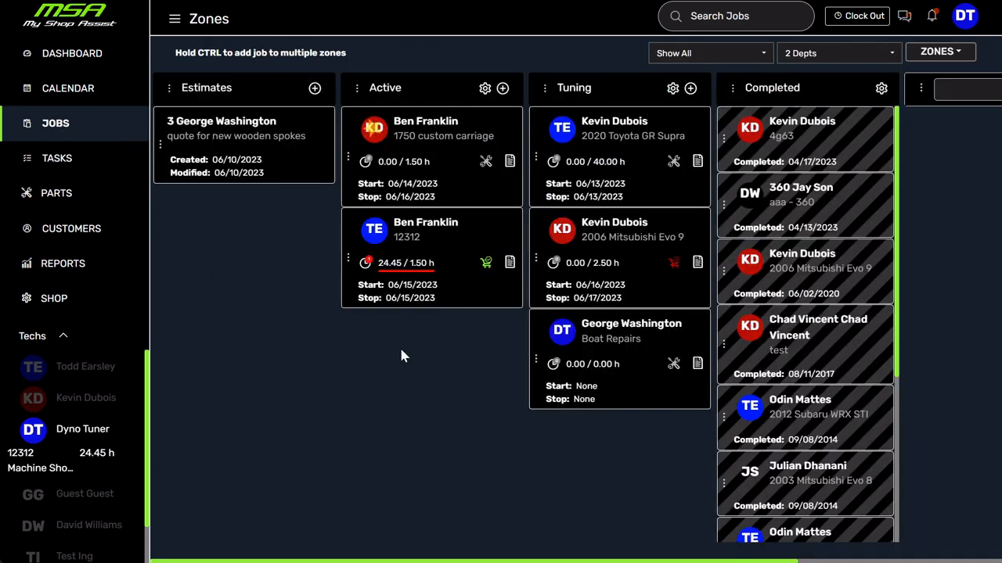
click(624, 133)
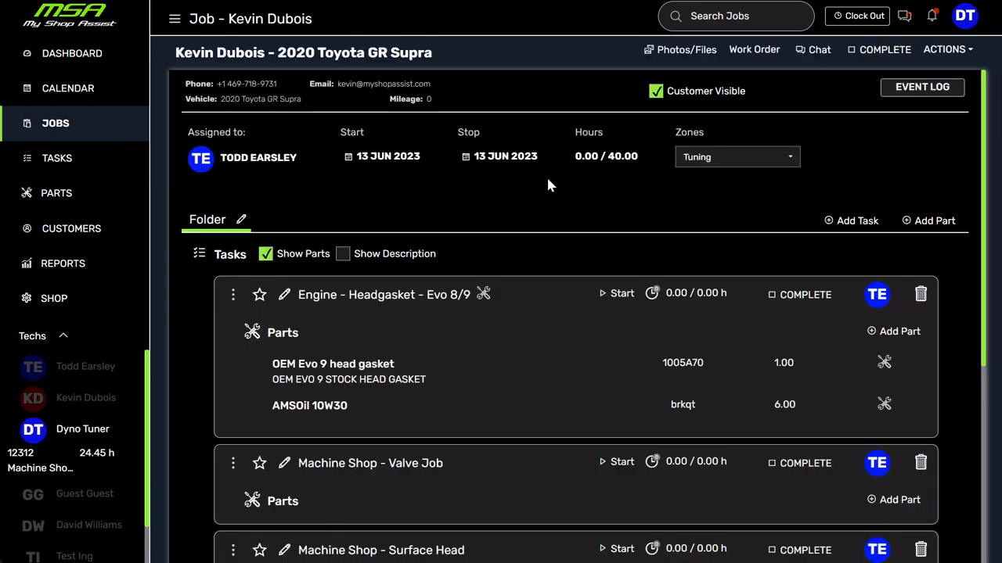
scroll(547, 177, down, 3)
scroll(554, 186, down, 2)
scroll(554, 188, up, 5)
Step: View the job's details, customer and vehicle edit forms in turn, closing each without changes
click(269, 62)
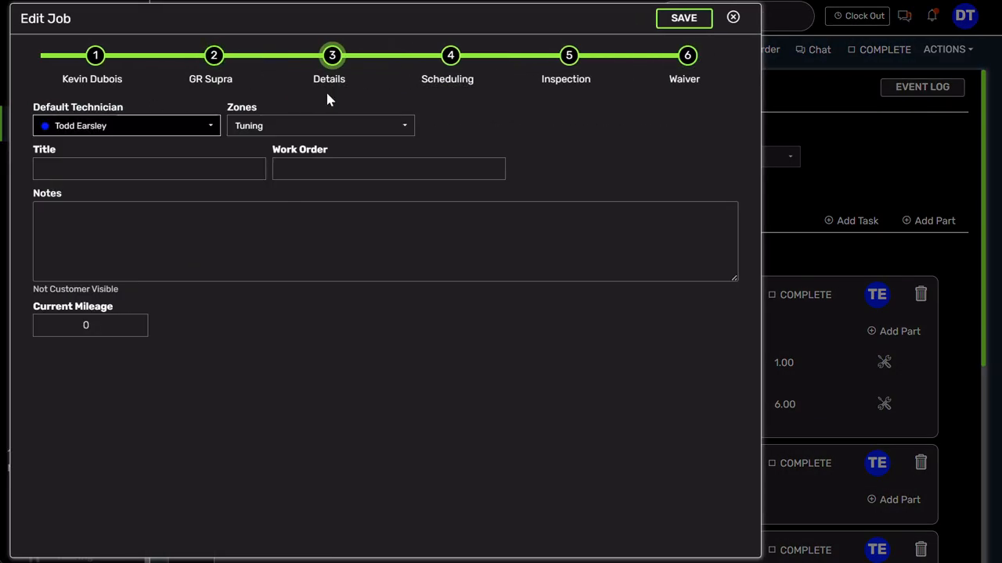
click(732, 20)
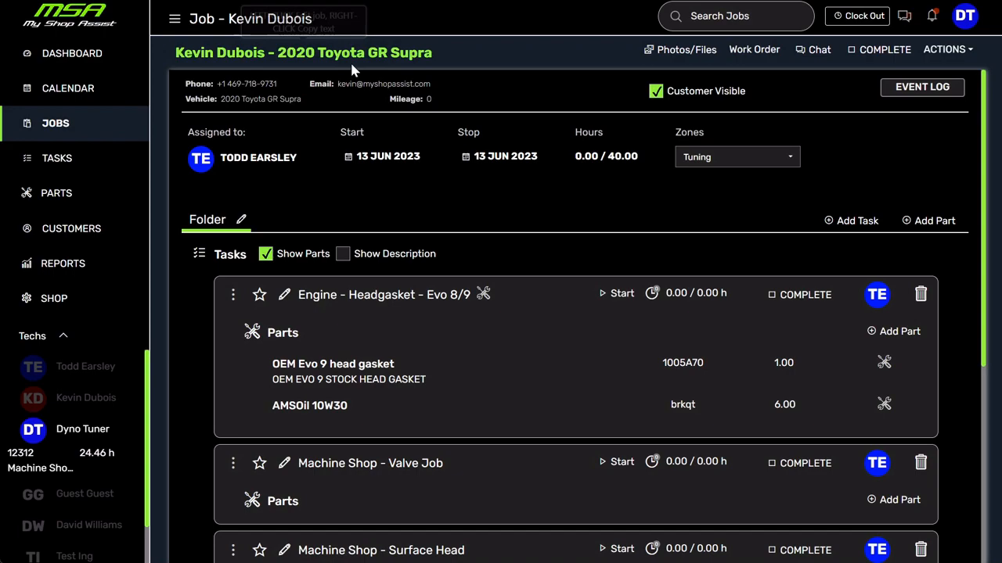
click(262, 92)
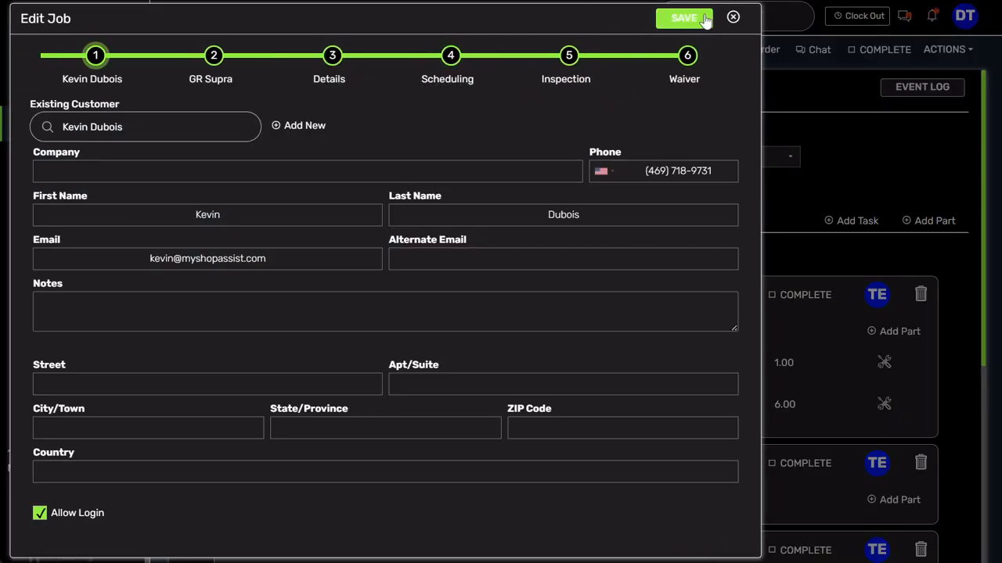
click(732, 21)
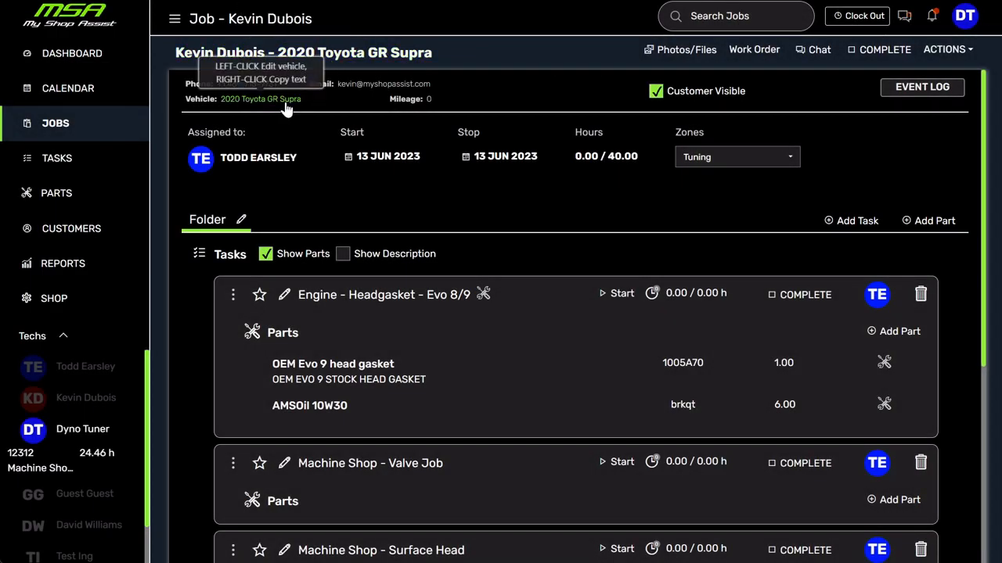
click(288, 100)
click(733, 18)
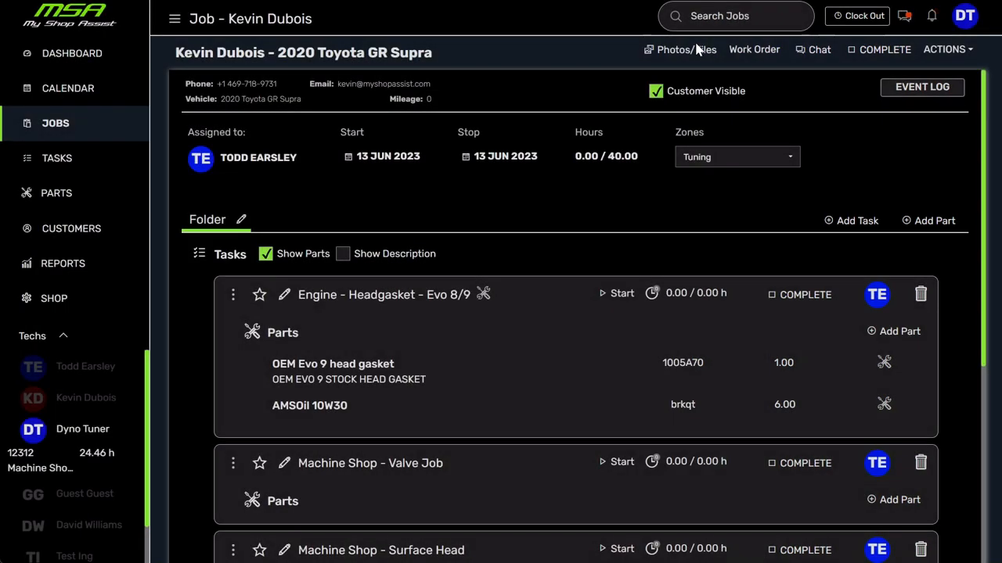
Step: Reassign the job to technician KD without applying it to all unfinished tasks, and assign the Engine - Headgasket - Evo 8/9 task to KD
click(207, 166)
click(260, 262)
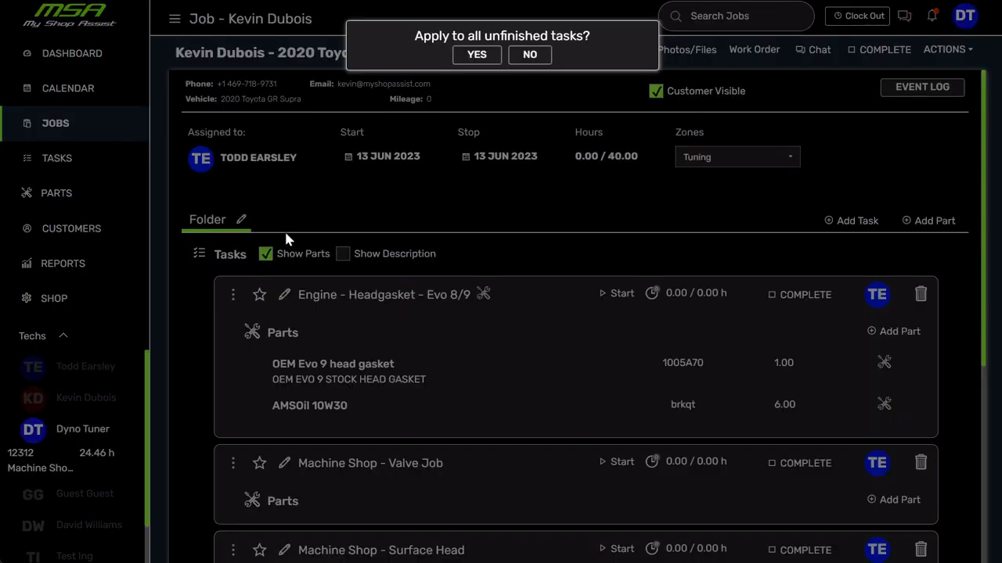
click(530, 54)
click(880, 297)
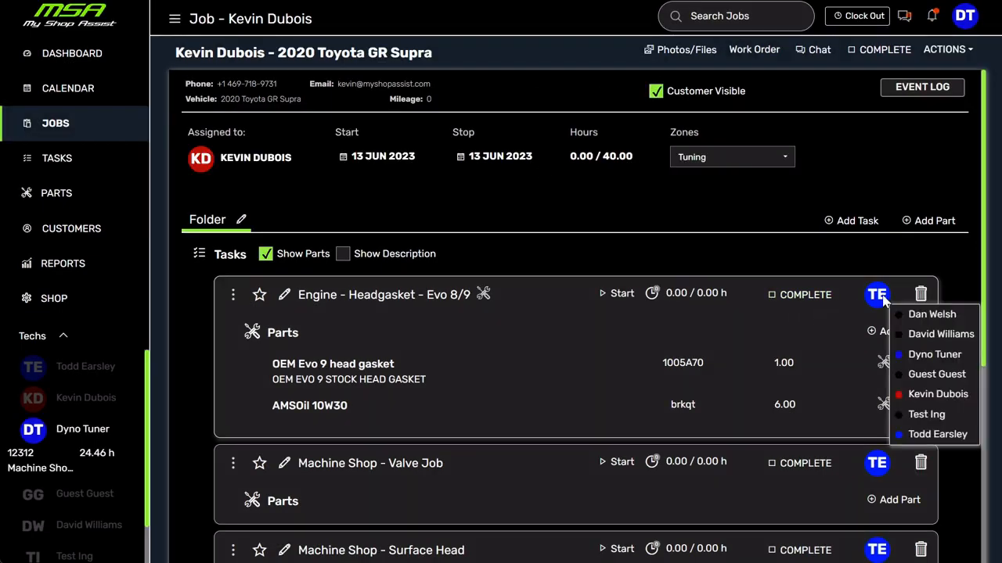
click(912, 395)
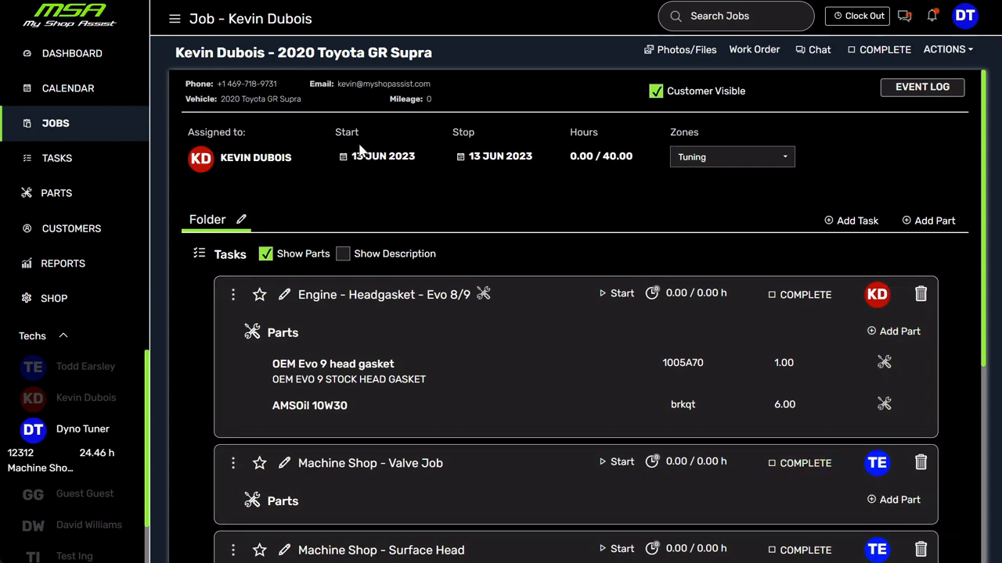
Step: Move the job's start date to 14 June 2023 and switch its zone from Tuning to Powdercoating
click(344, 158)
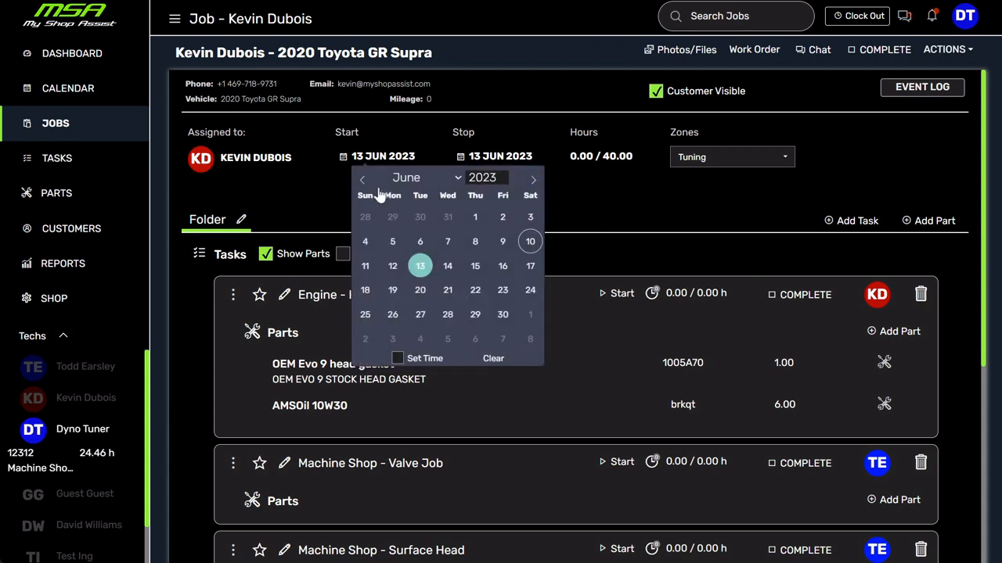
click(450, 269)
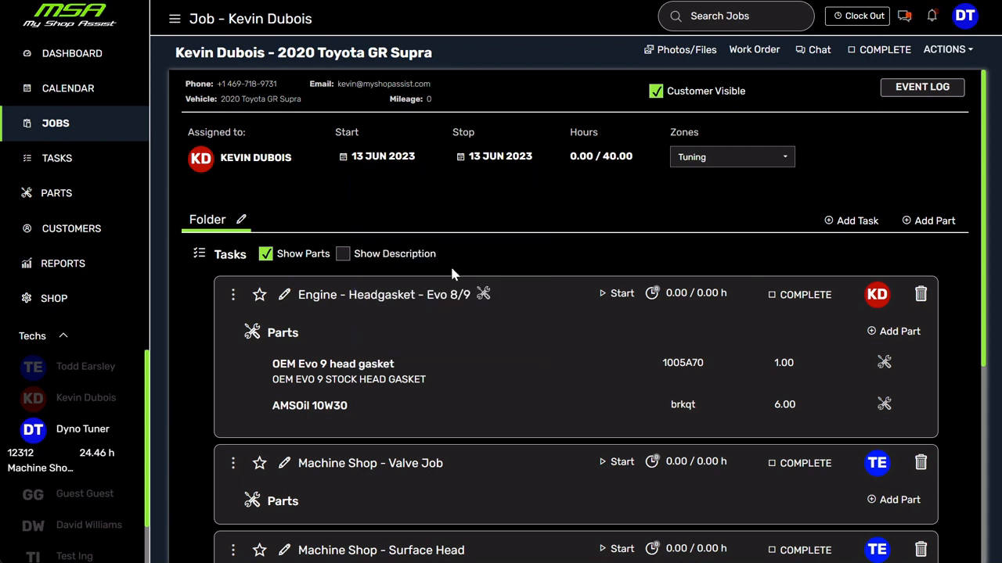
click(722, 160)
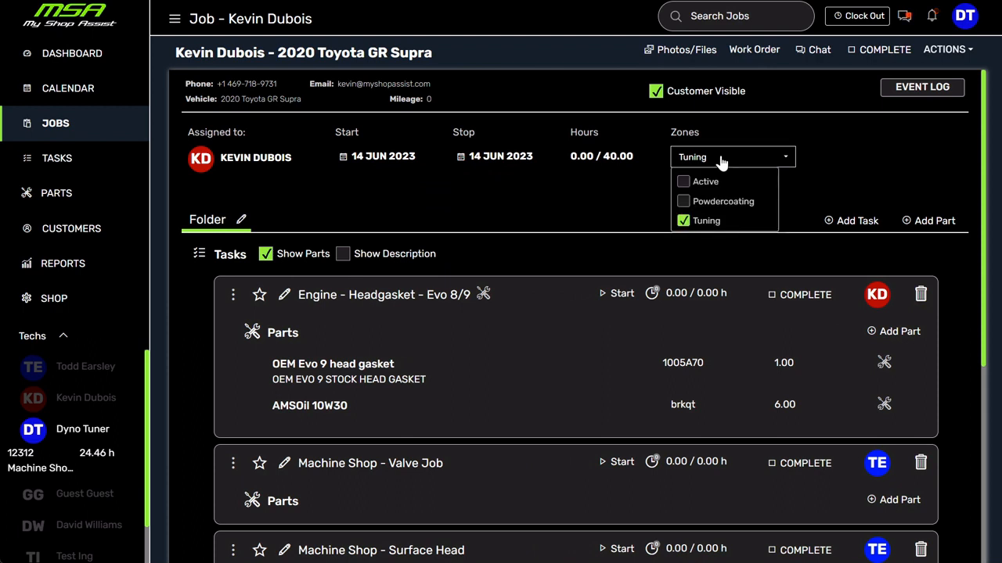
click(683, 203)
click(682, 225)
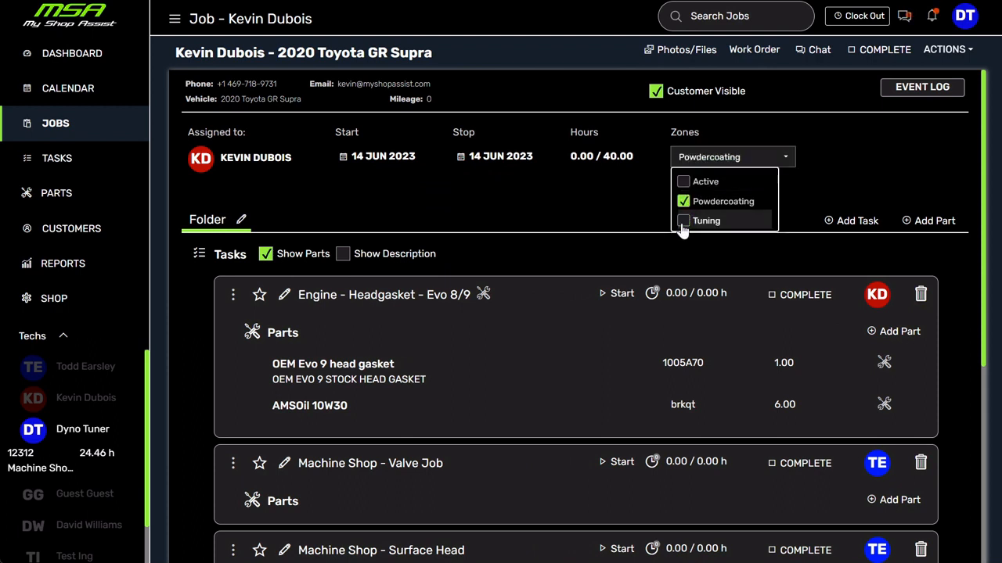
click(870, 156)
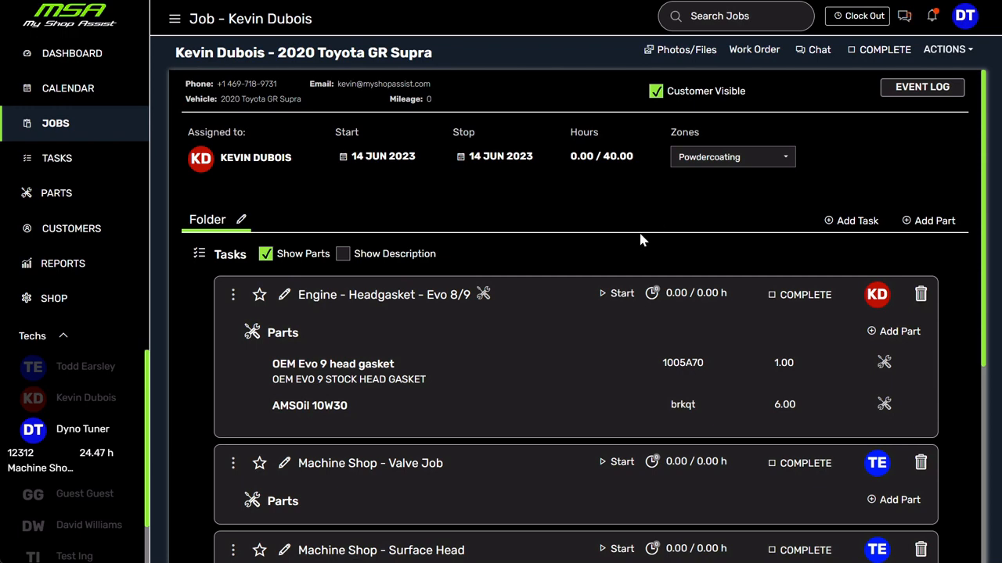
Step: Move the Machine Shop - Valve Job task above the headgasket task and transfer the OEM Evo 9 head gasket part into it
scroll(505, 224, down, 5)
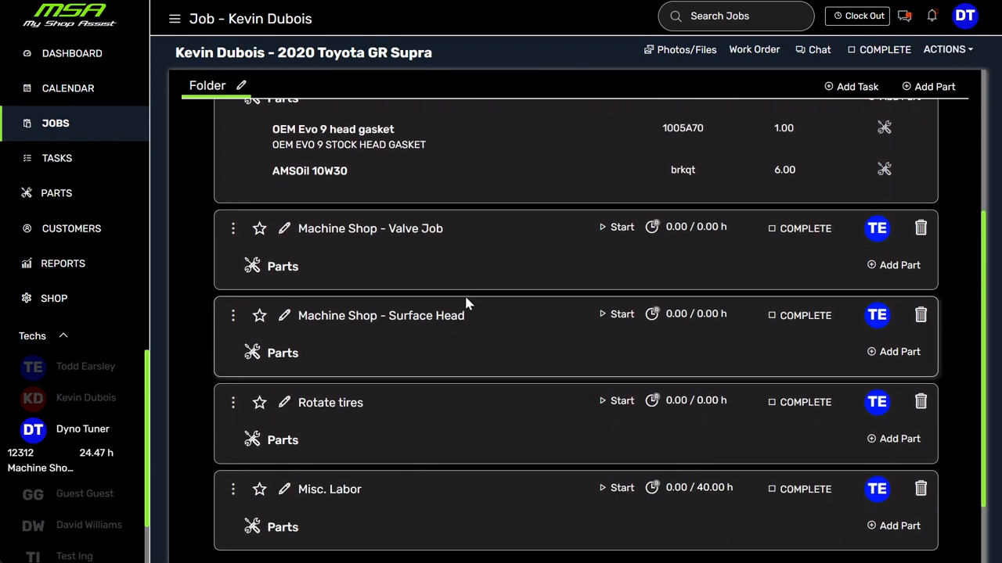
scroll(463, 333, up, 5)
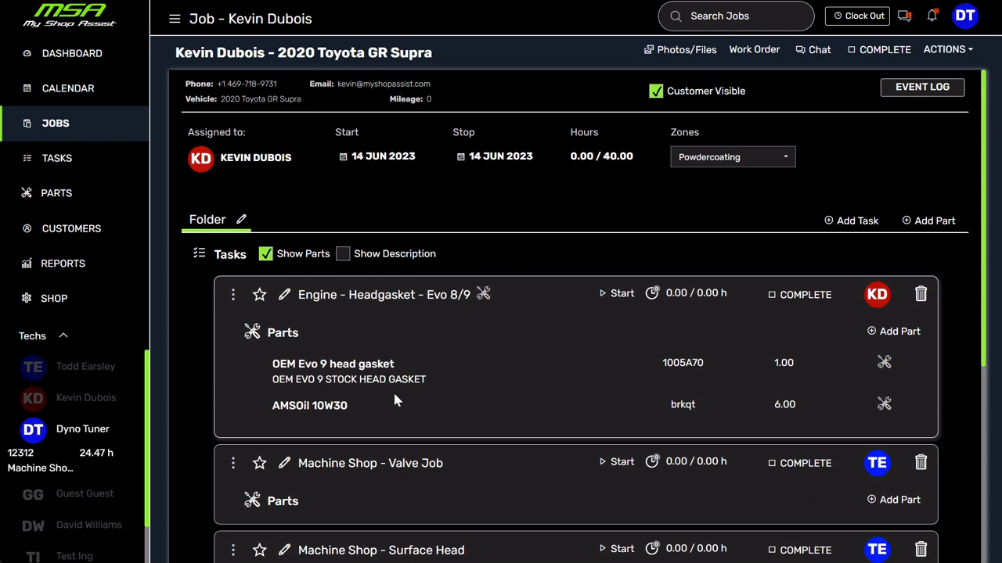
drag(233, 474, 224, 298)
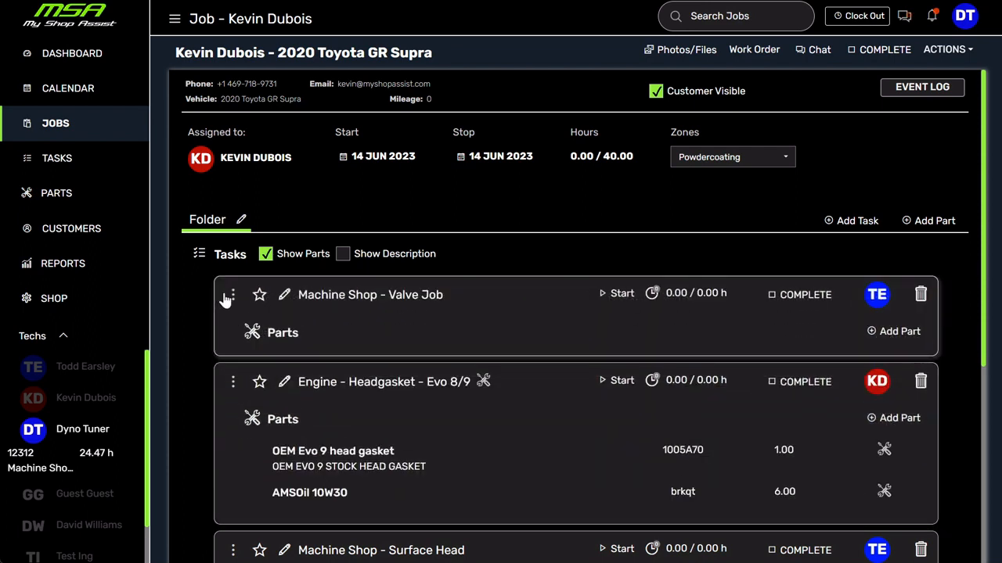
drag(276, 461, 344, 328)
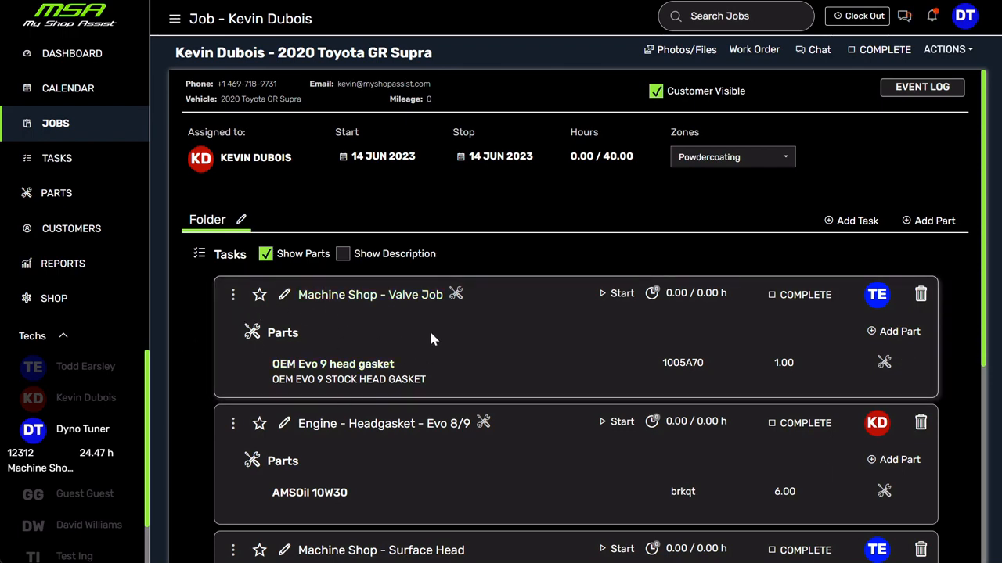
Step: Add the existing shop task Flywheel Resurfacing to the job, keeping its filled-in description and pricing, and save it
scroll(430, 337, down, 4)
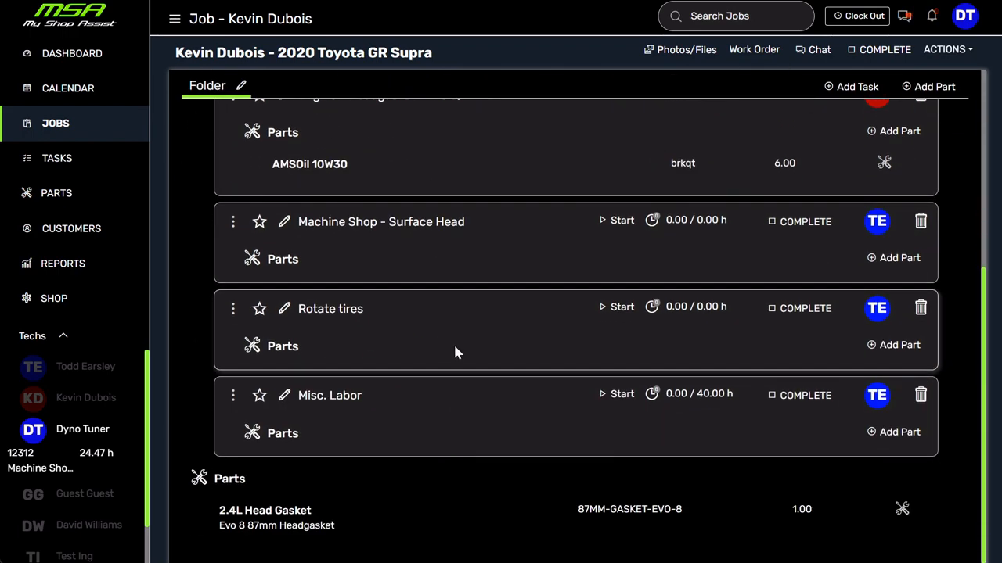
scroll(450, 352, up, 4)
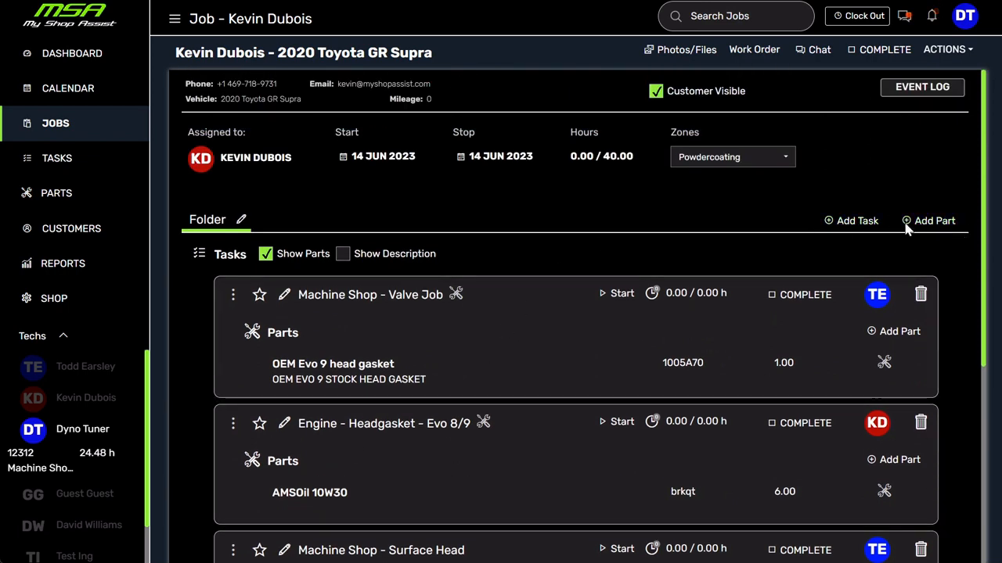
click(857, 221)
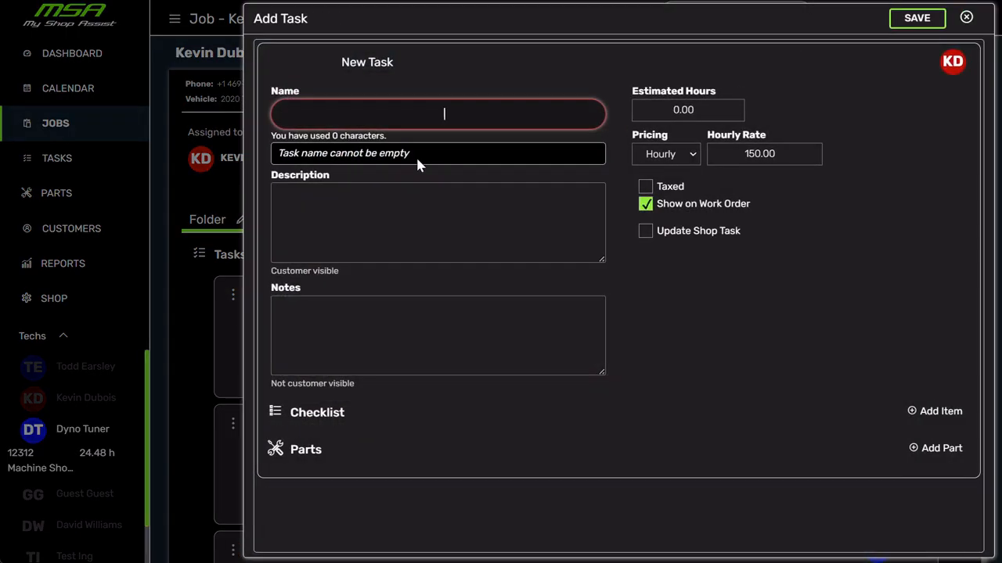
text(wheel)
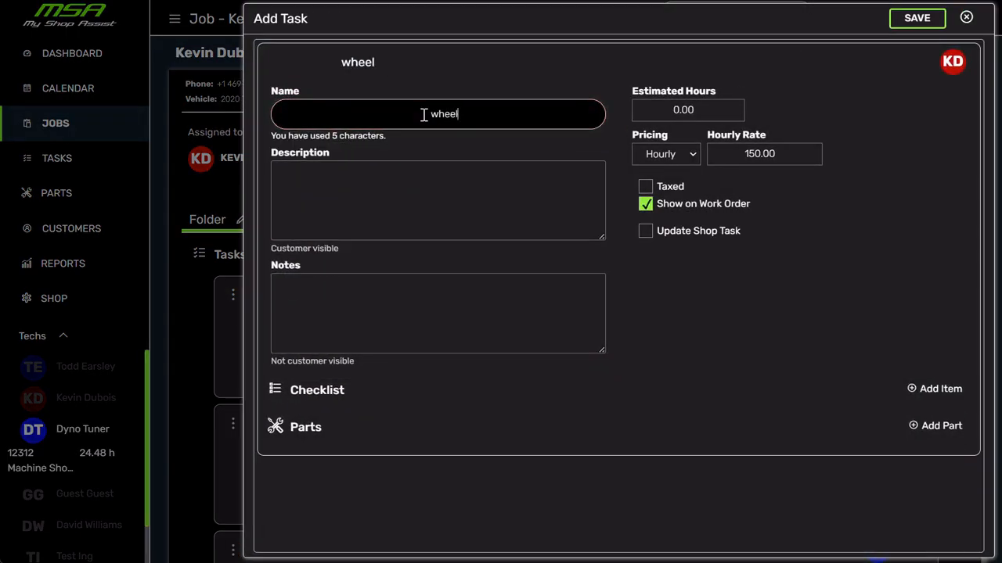
click(376, 185)
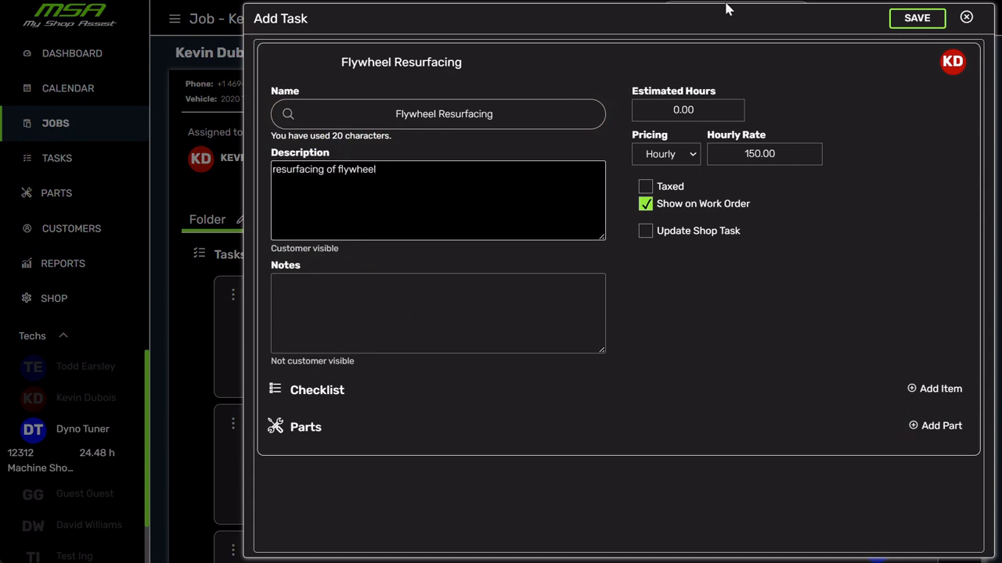
click(932, 24)
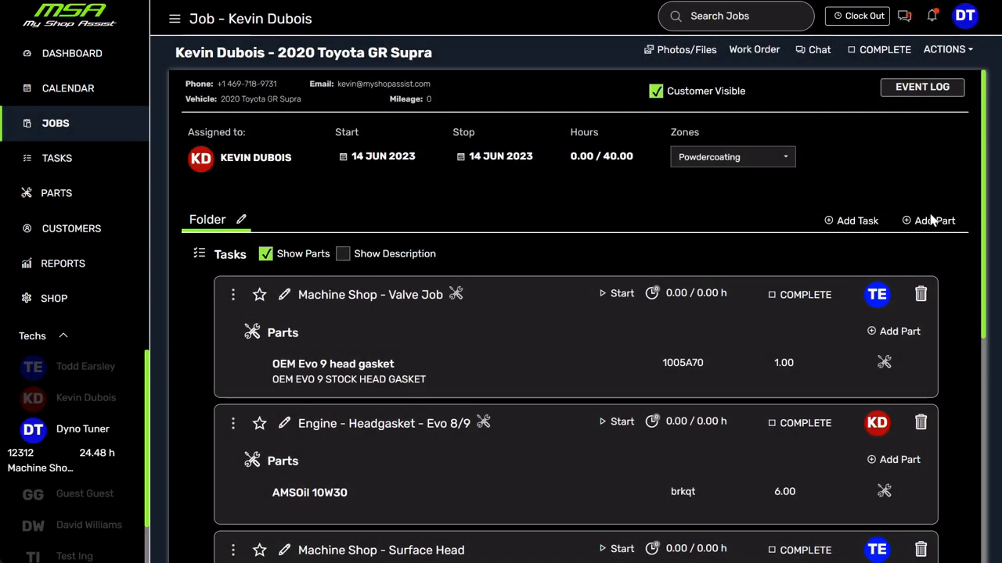
Step: Search the shop parts for flywheel and add ACT clutch+flywheel to the job as a job part
click(935, 223)
text(f)
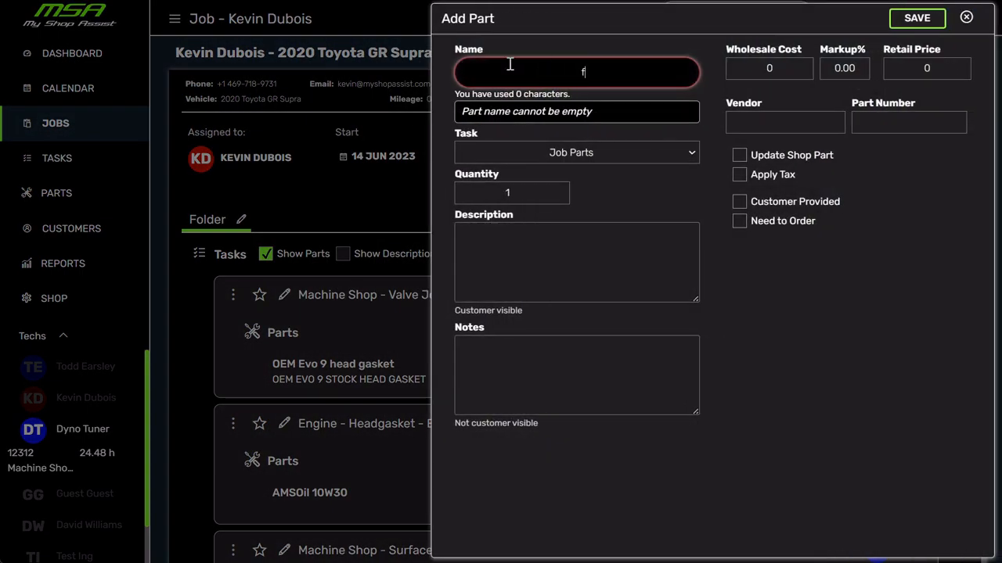
text(lywheel)
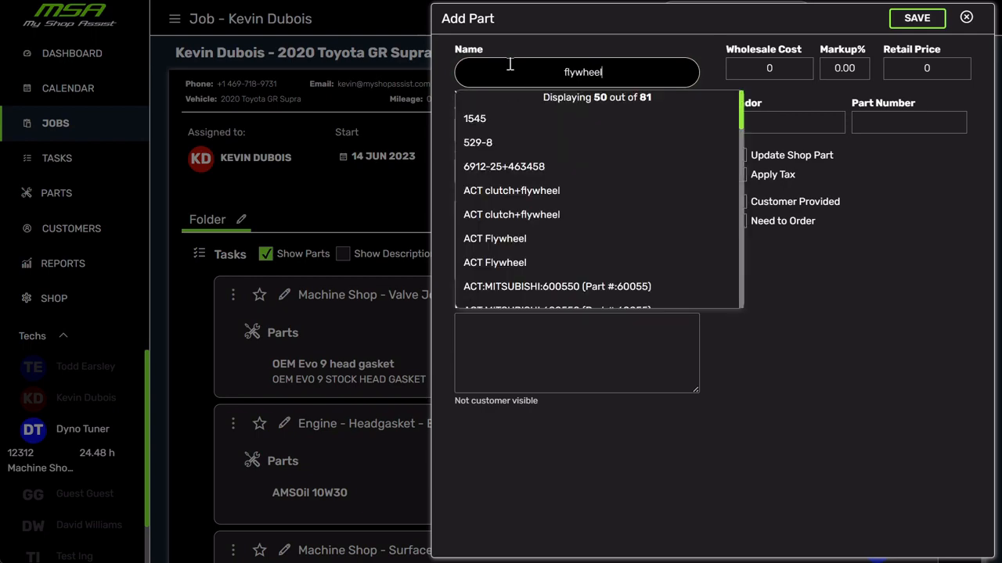
click(566, 194)
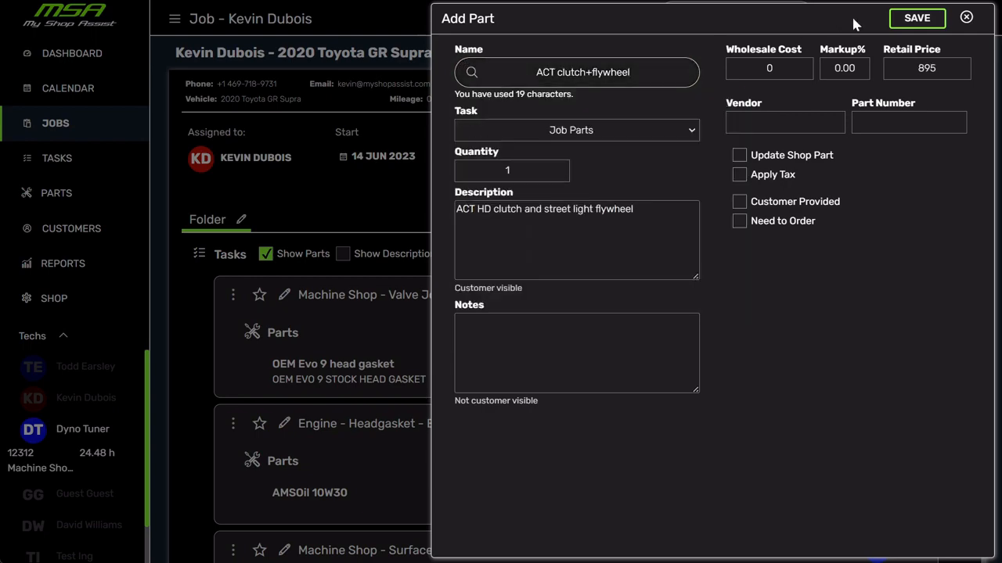
click(914, 23)
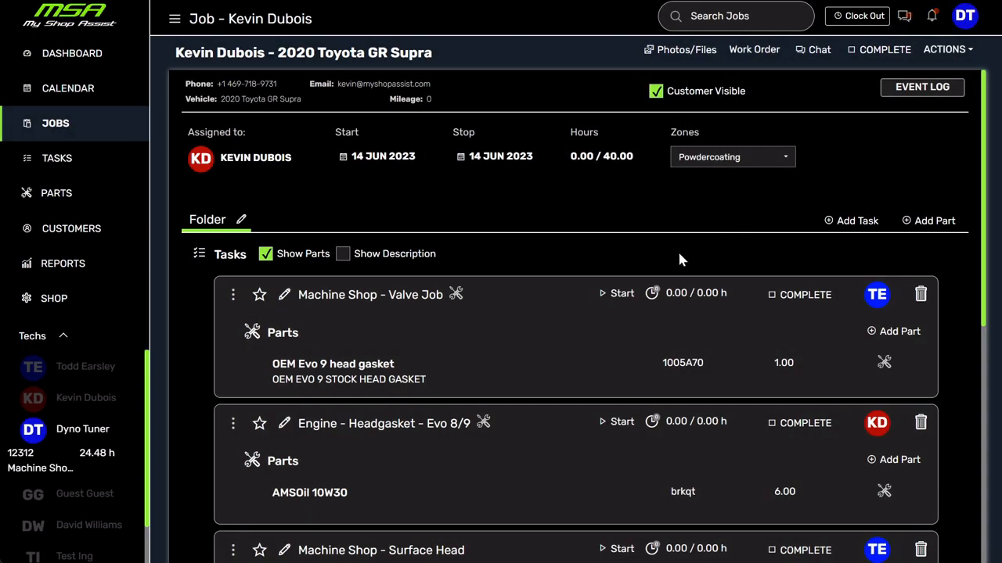
Step: Move the ACT clutch+flywheel part from the general job parts into the Flywheel Resurfacing task
scroll(635, 353, down, 3)
scroll(637, 353, down, 3)
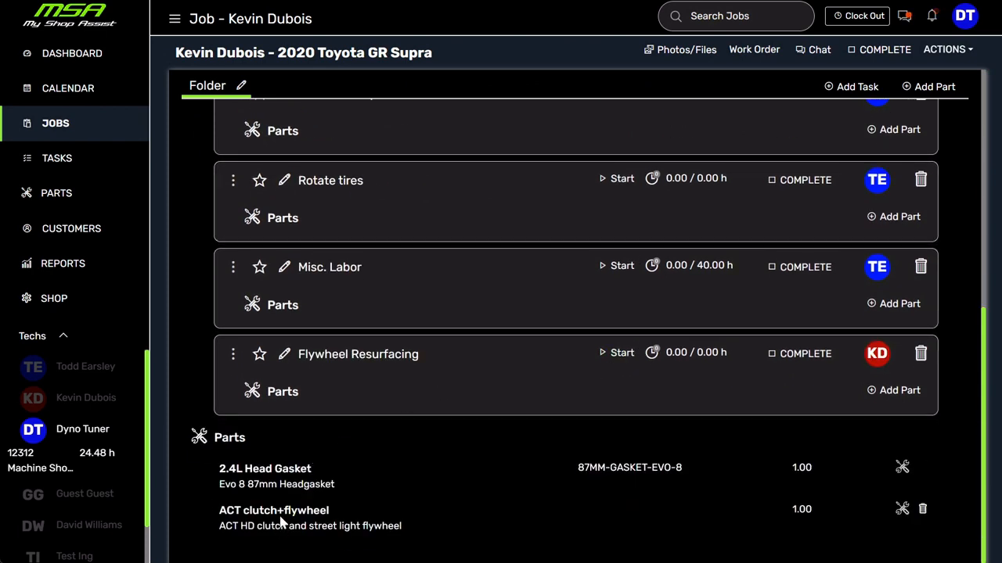
drag(280, 525, 340, 375)
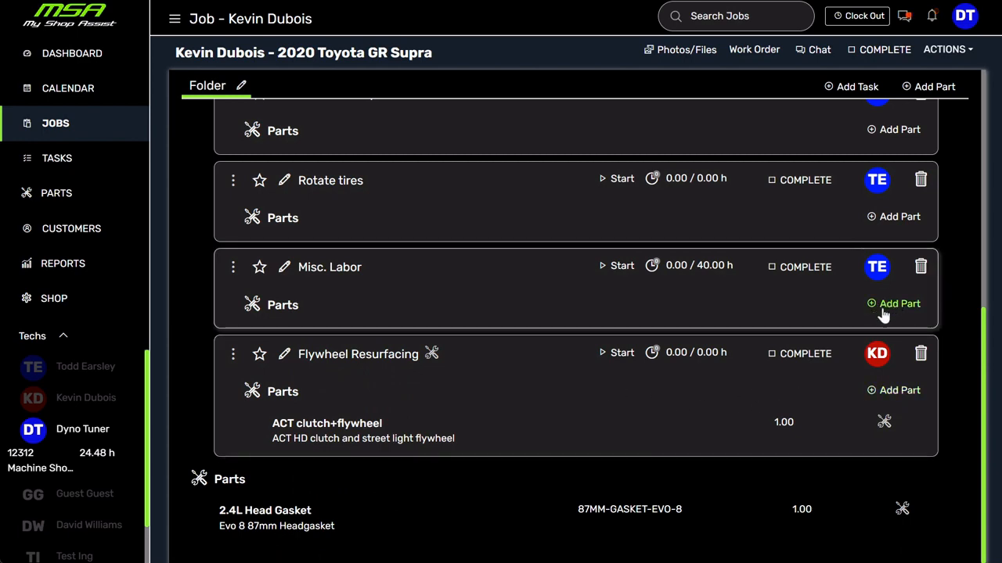
Step: Mark the Machine Shop - Valve Job task as complete and check its entry in the task list
scroll(619, 435, up, 6)
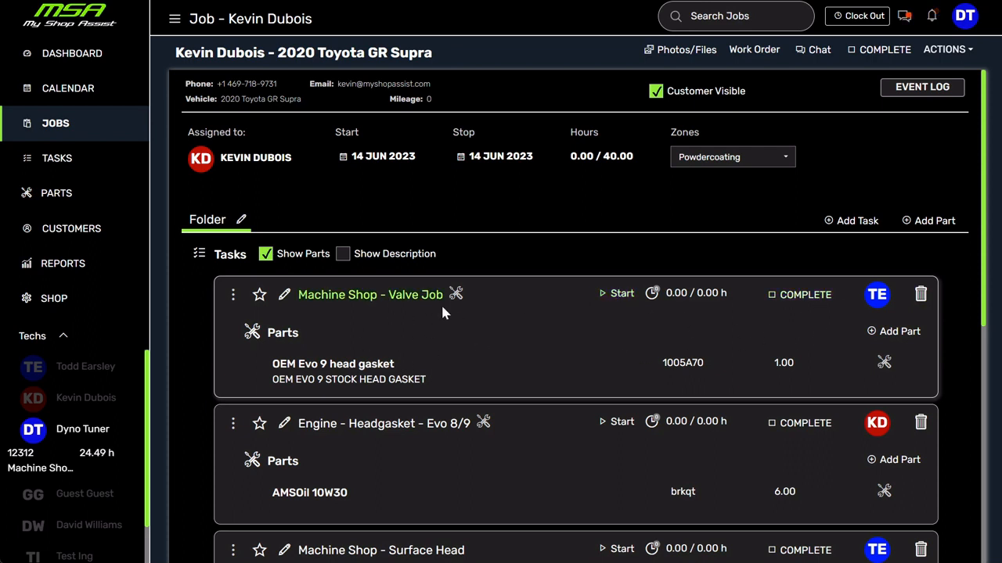
click(801, 305)
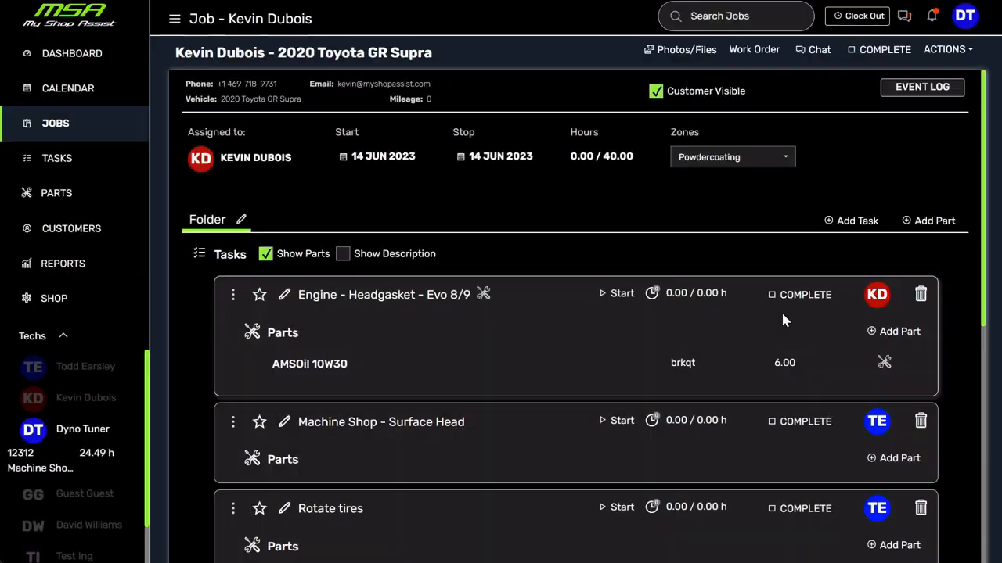
scroll(669, 357, down, 6)
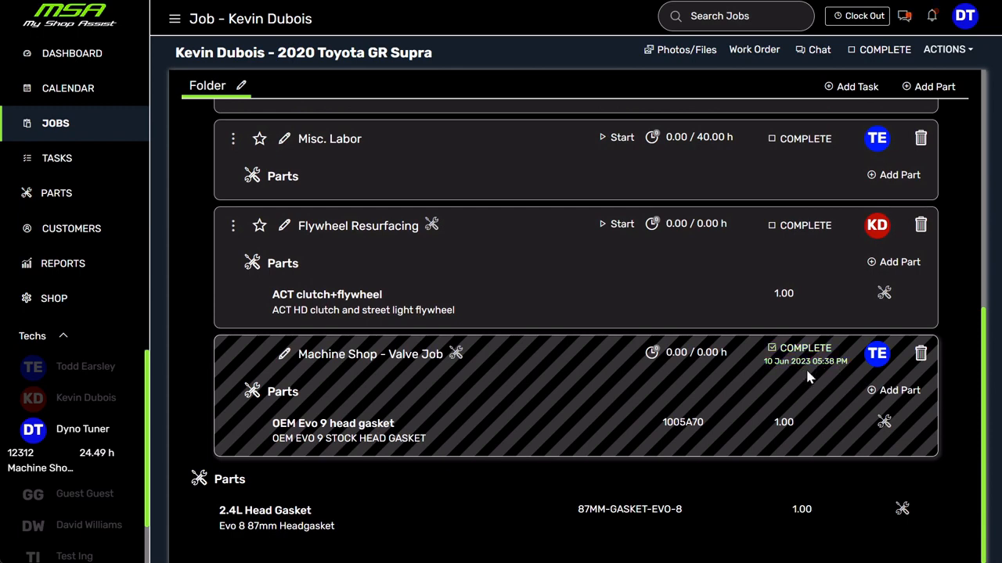
scroll(509, 403, up, 6)
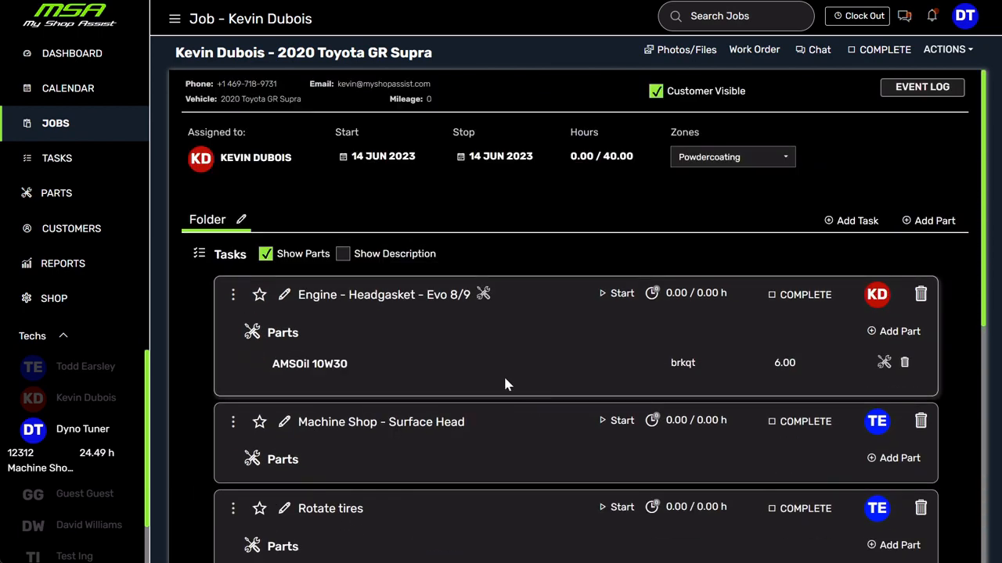
Step: Expand the Engine - Headgasket - Evo 8/9 task's details and start a new timer on the task
click(414, 297)
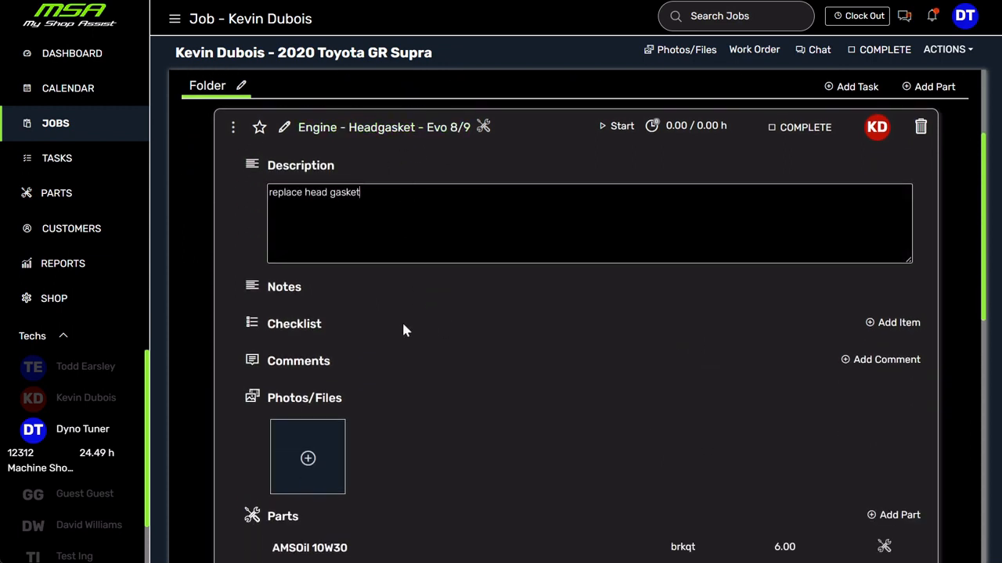
scroll(395, 437, down, 2)
scroll(409, 448, up, 3)
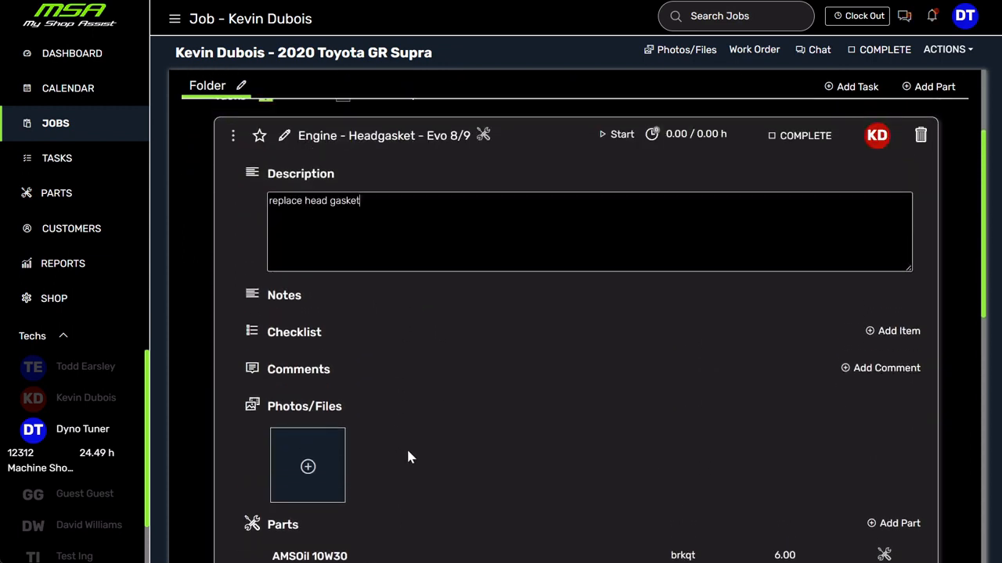
scroll(410, 453, up, 1)
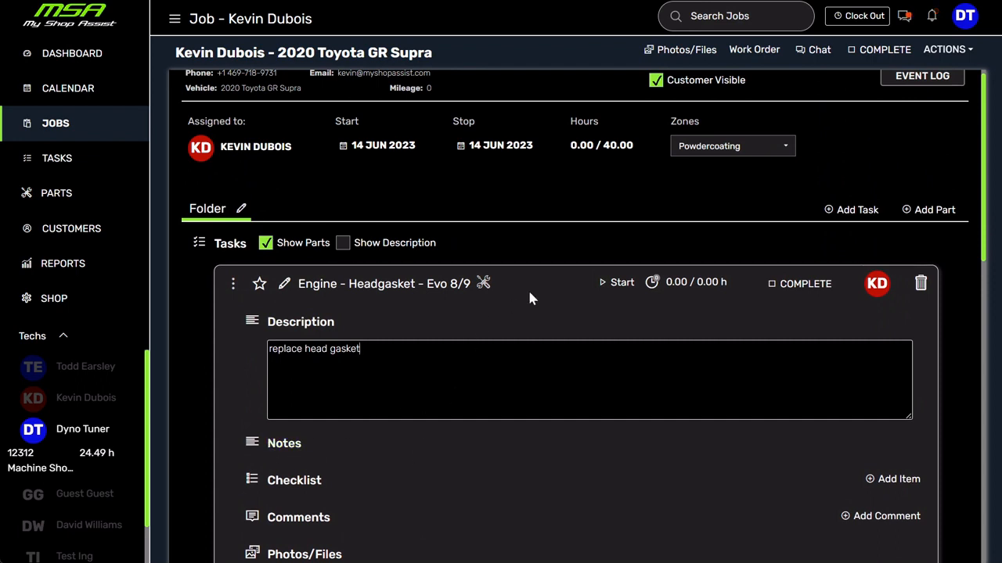
click(618, 283)
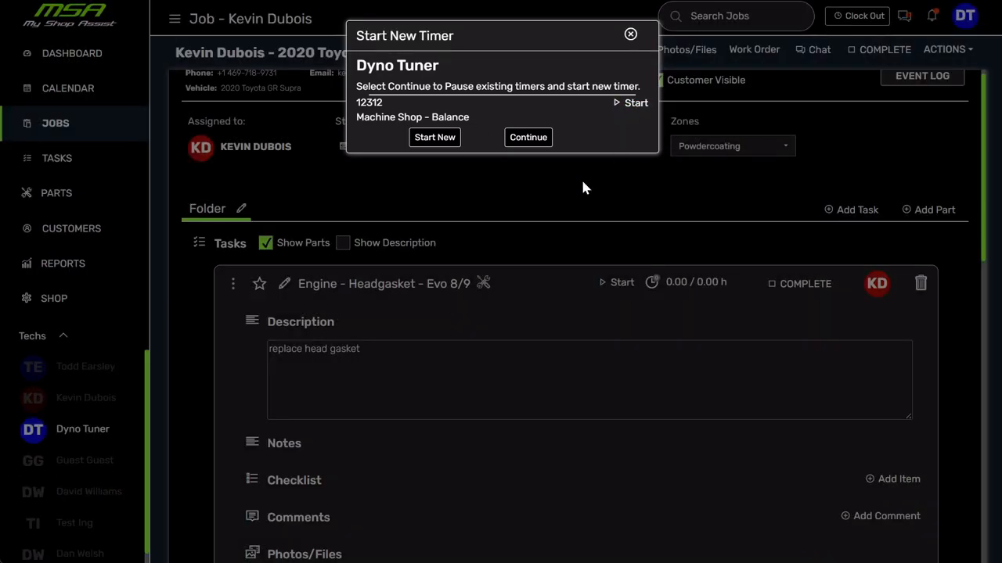
click(425, 141)
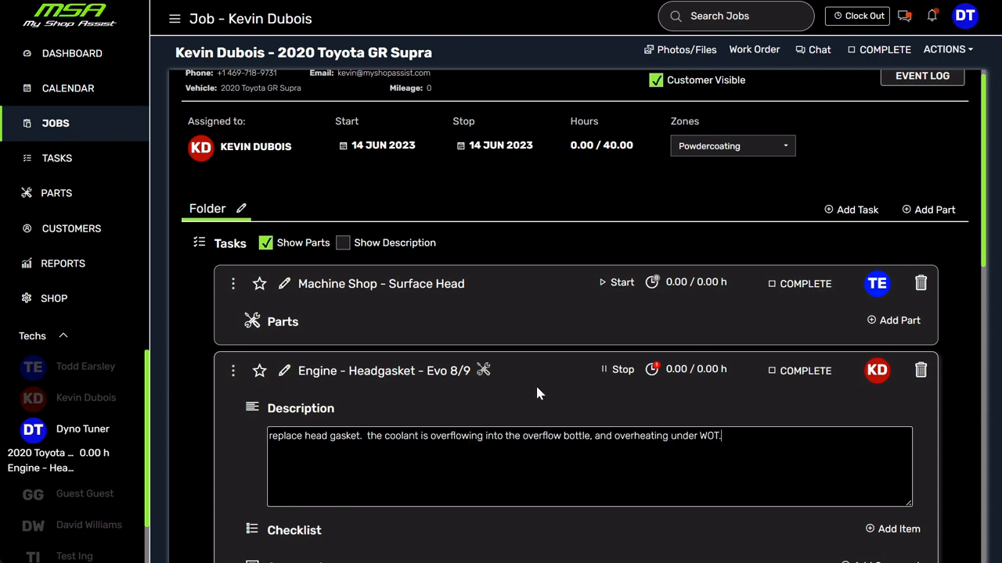
Step: Extend the headgasket task's description with "the coolant is overflowing into the overflow bottle, and overheating under WOT."
click(537, 388)
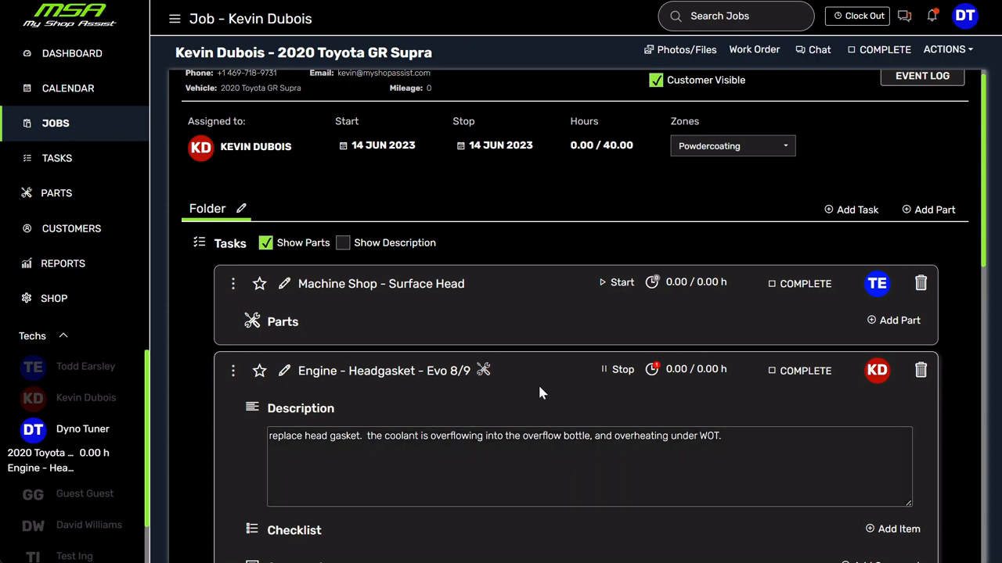
scroll(523, 329, down, 3)
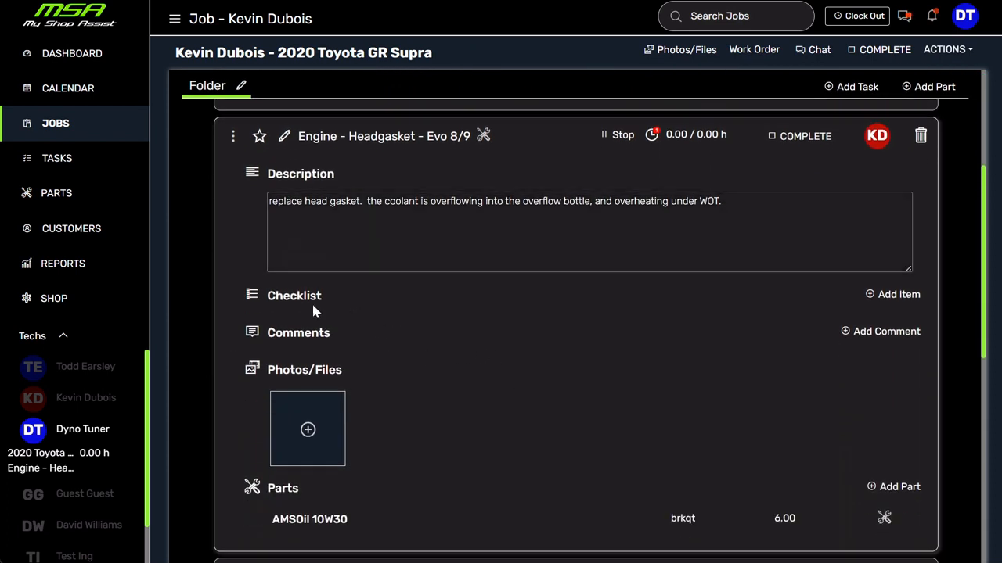
Step: Add the comment "removed the head, obviously head lifted on cylinder 2. will need to surface the head." to the headgasket task
click(878, 336)
text(re)
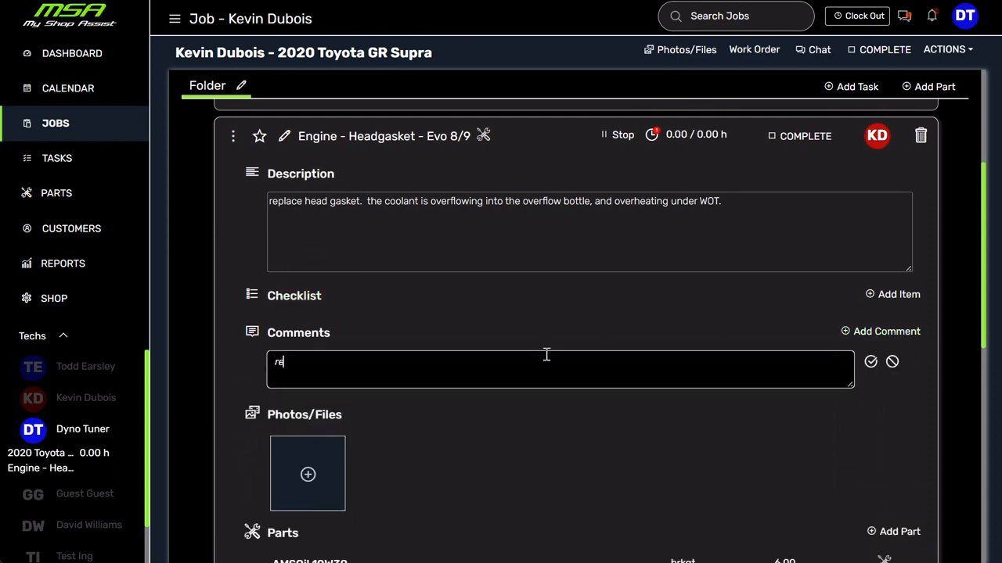
text(moved the head,  obviously head lifted on cylinder 2.  will need to surface the head)
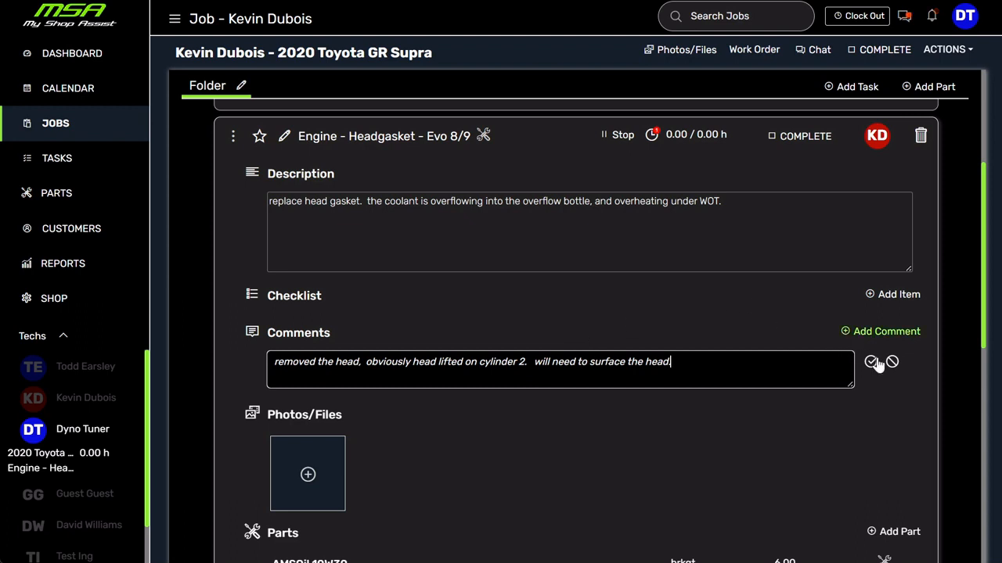
click(871, 362)
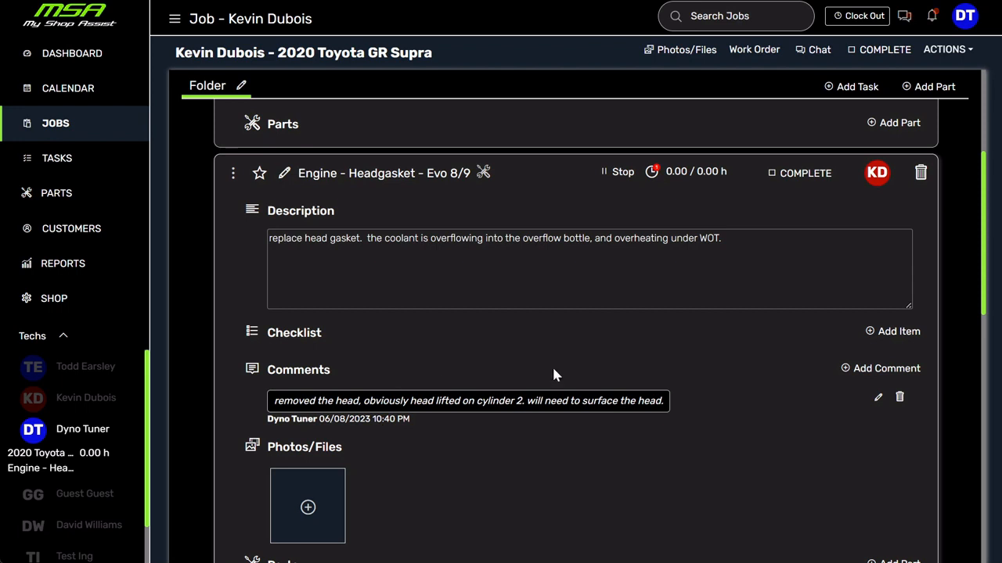
Step: Add the checklist items "remove head", "install head" and "coolant pressure test post assembly" to the headgasket task, and check off "remove head"
click(896, 331)
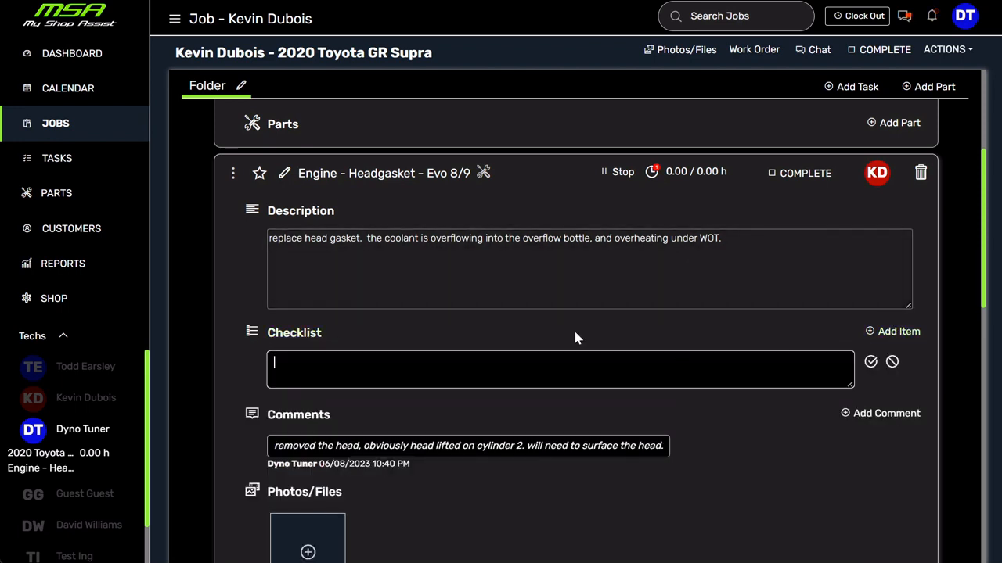
text(remove he)
text(ad)
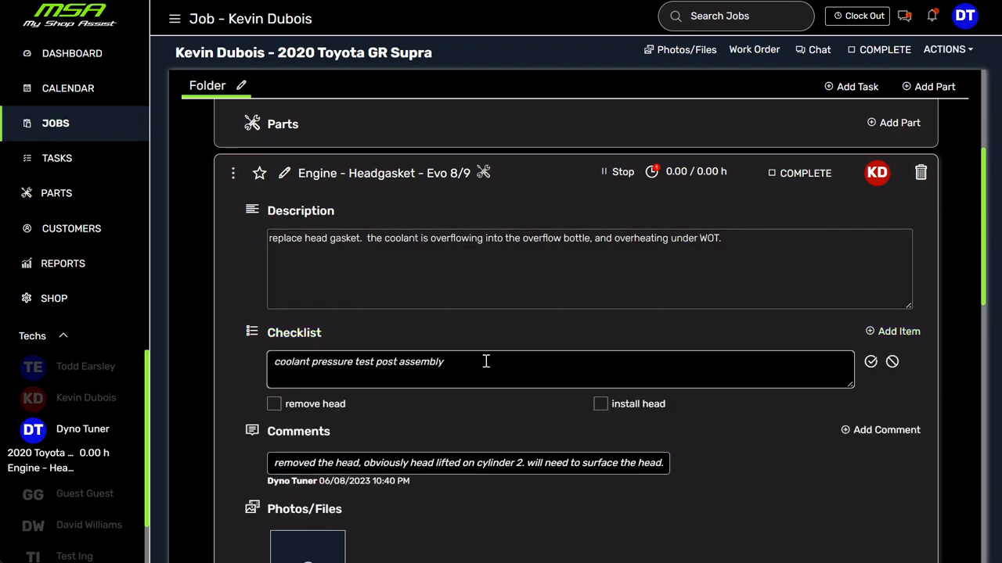
key(Return)
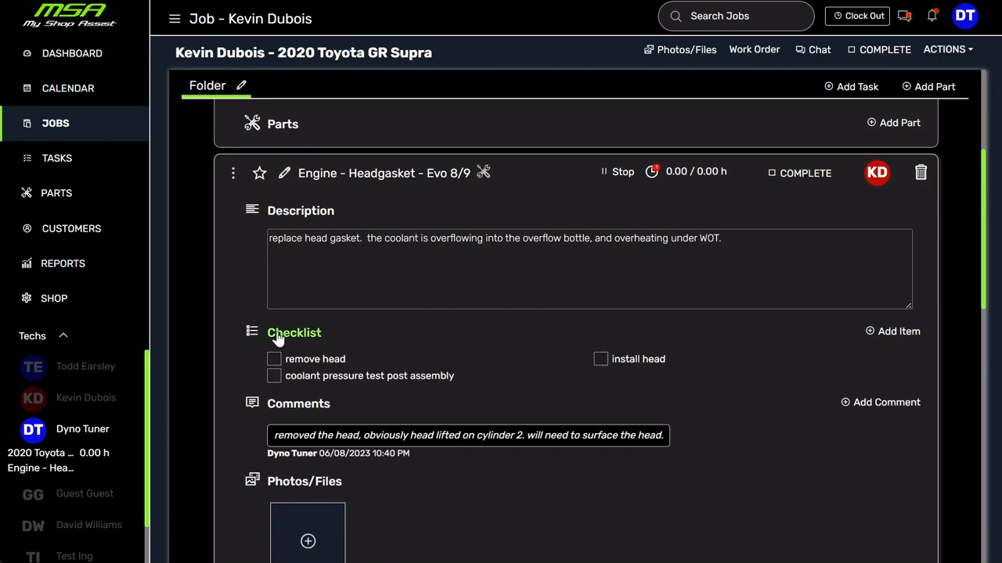
click(274, 358)
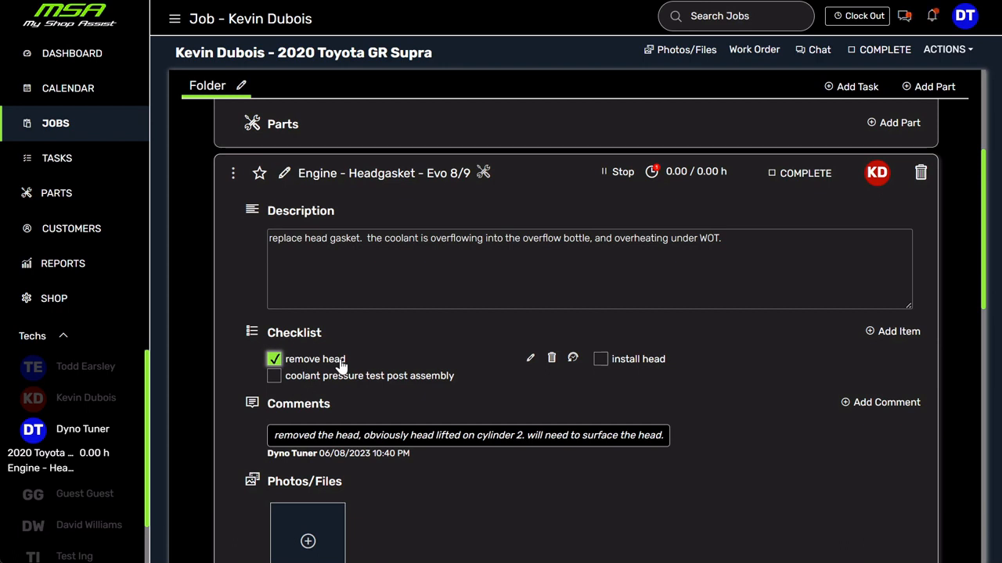
Step: Check the headgasket task's photo and parts sections, and view the photos and files for the whole job
scroll(519, 371, down, 1)
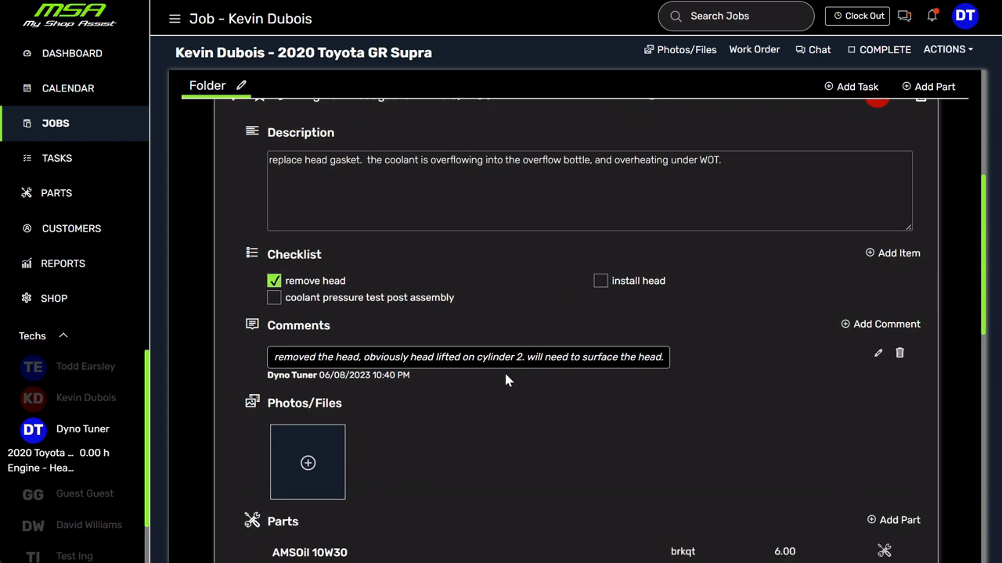
scroll(470, 384, down, 1)
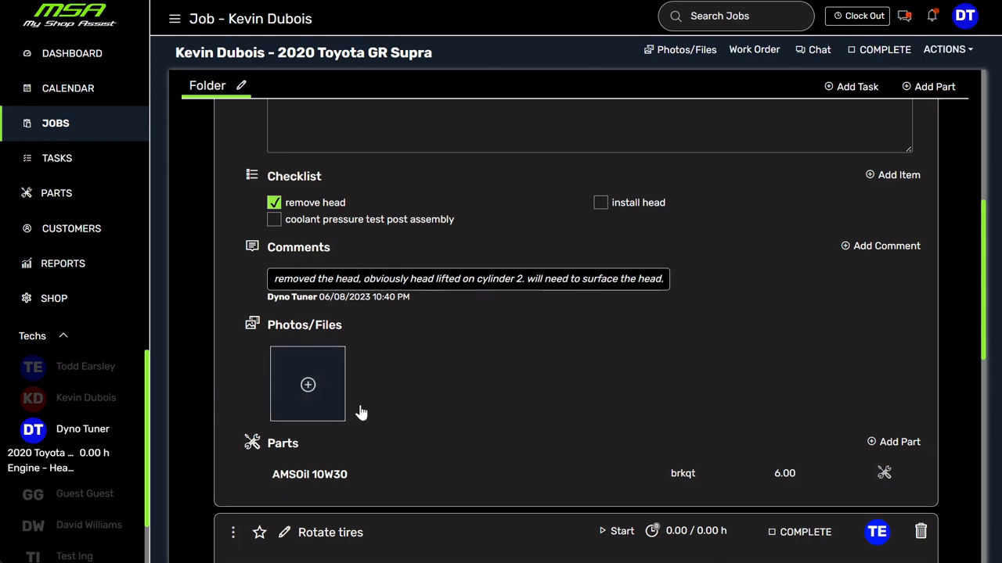
scroll(376, 399, up, 8)
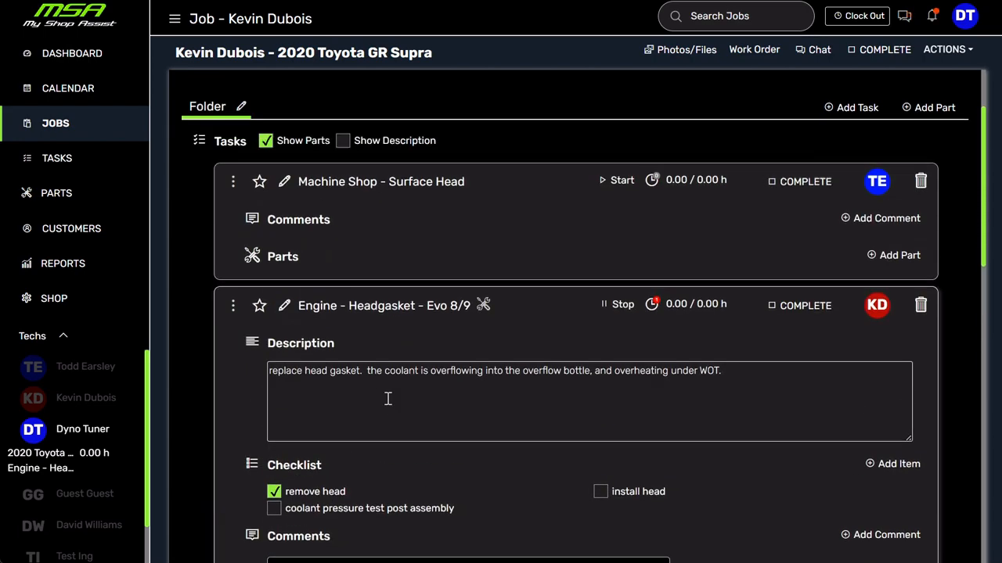
click(677, 49)
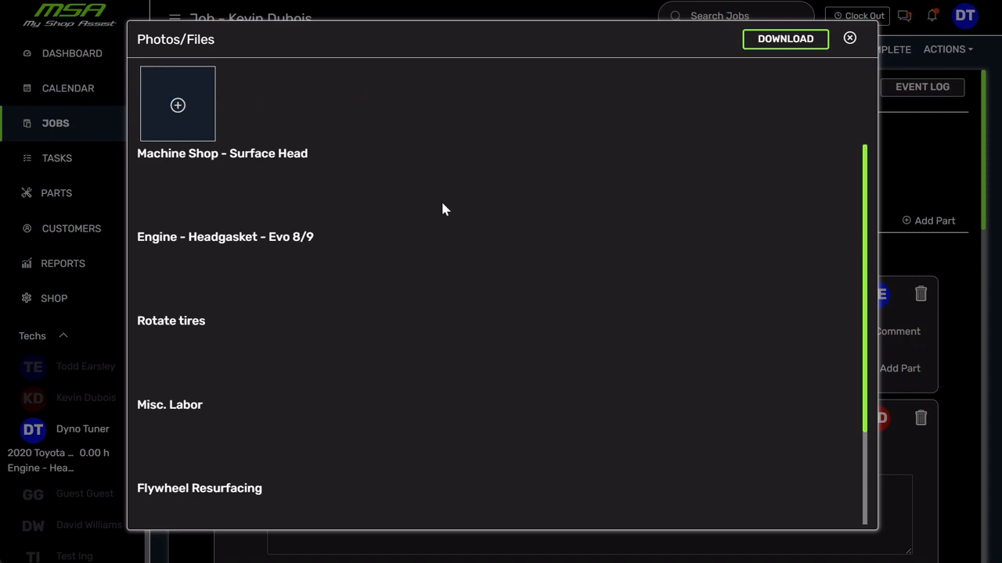
click(849, 38)
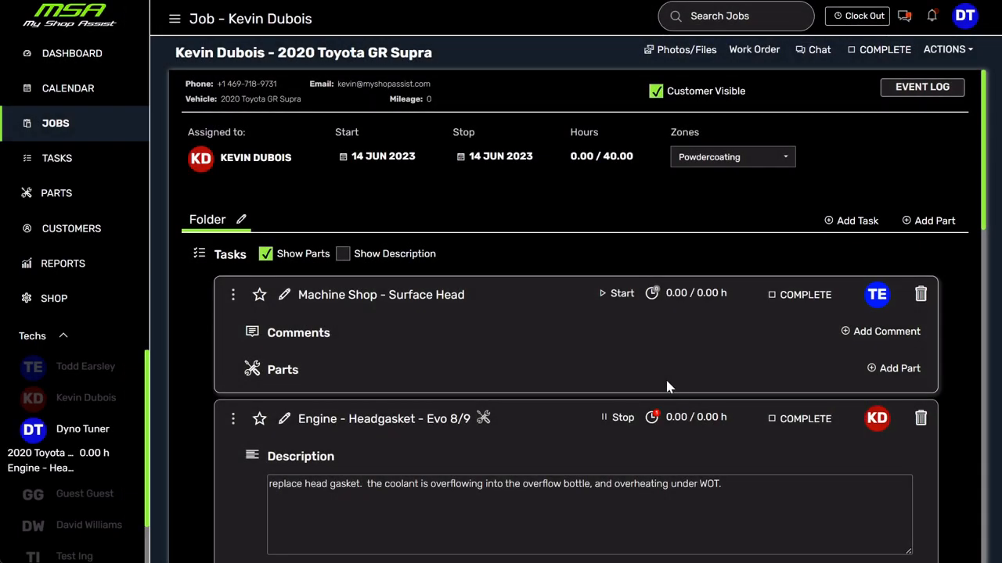
Step: Review the headgasket task's pricing, tax and work order options in its edit form, and close the form
scroll(662, 339, down, 3)
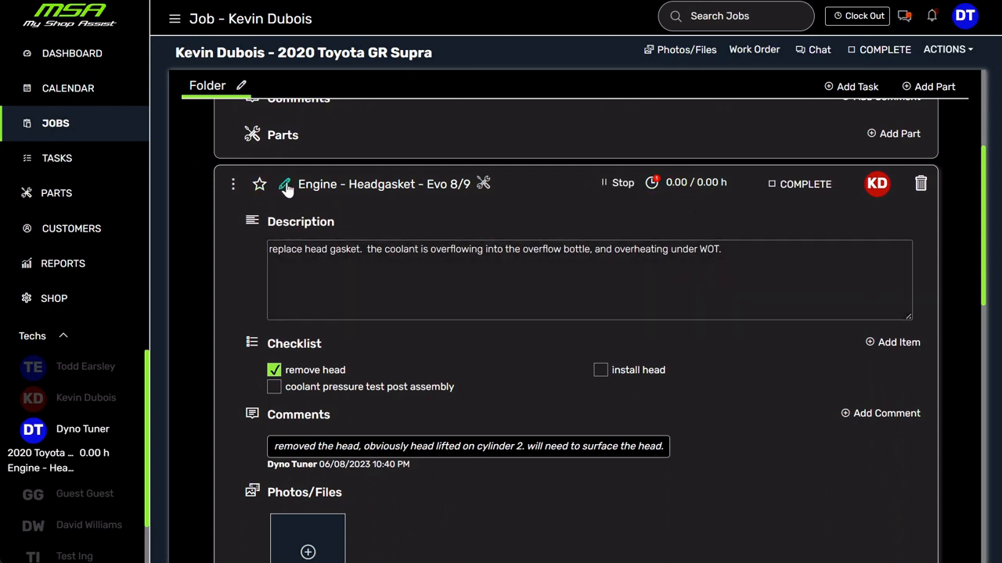
click(284, 185)
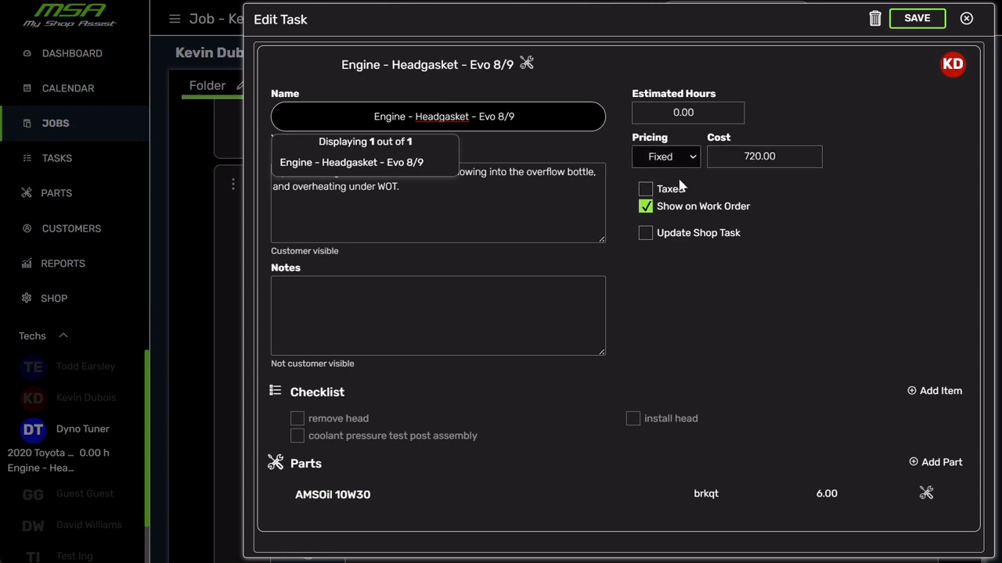
click(685, 156)
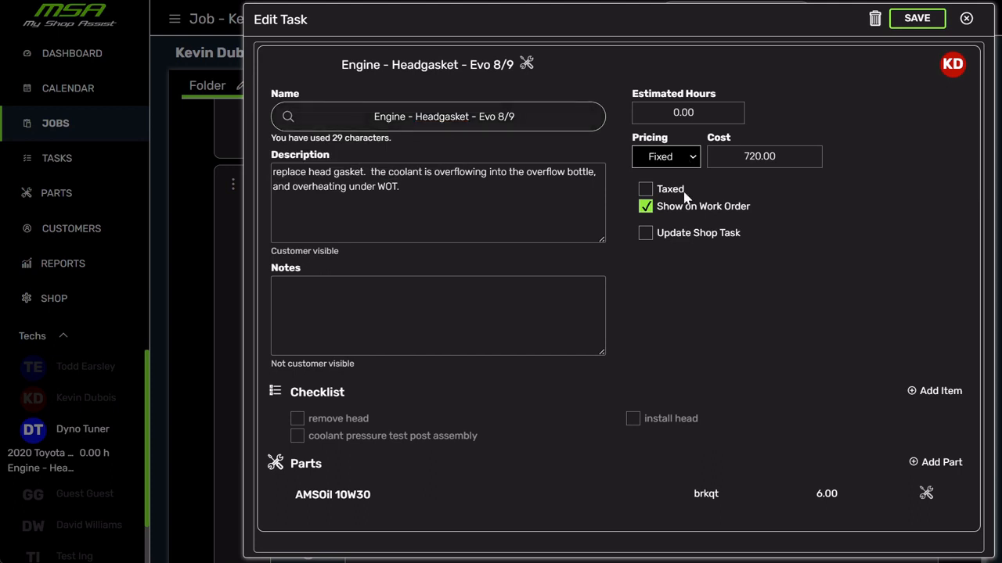
click(847, 233)
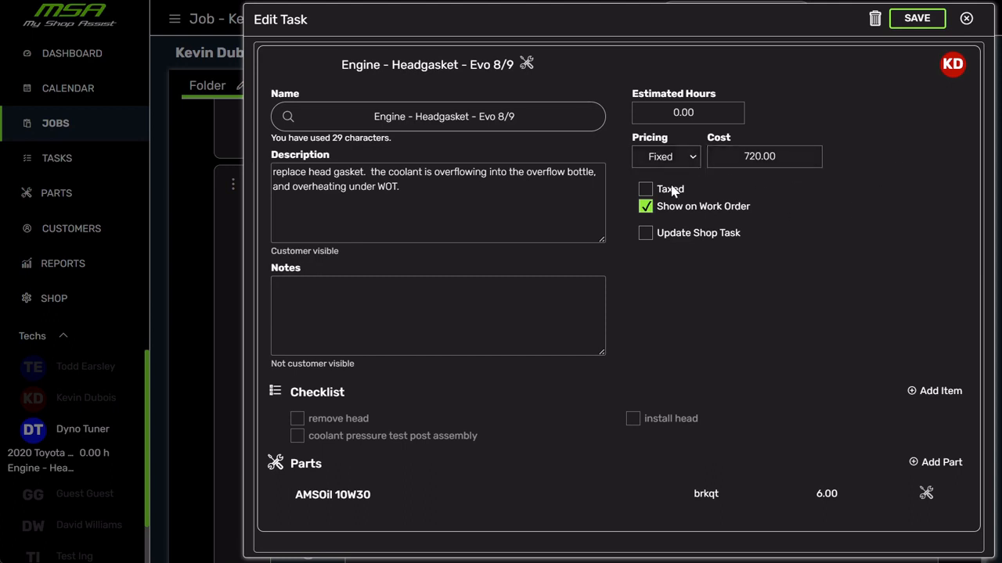
click(929, 22)
click(967, 18)
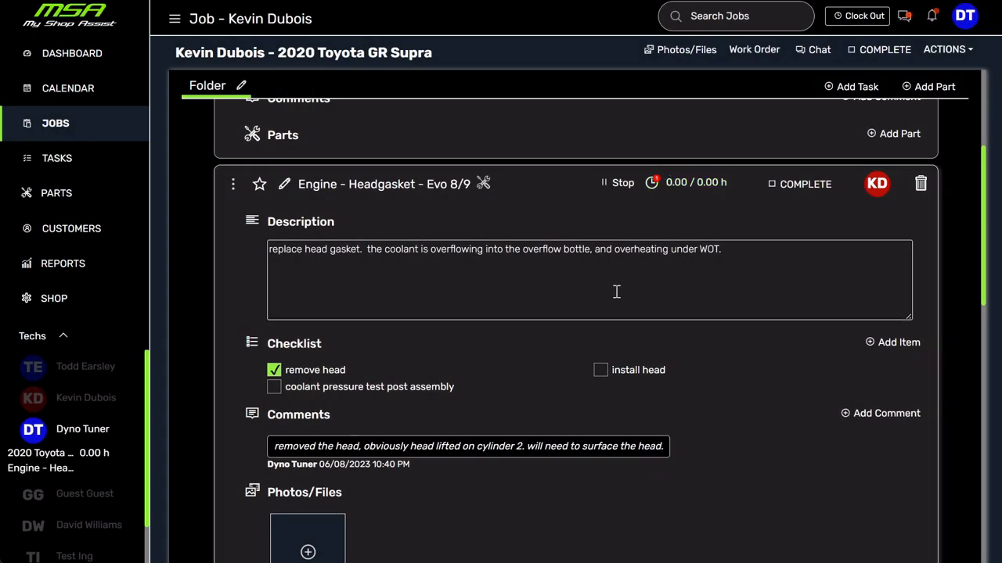
Step: Star the Machine Shop - Surface Head task and check its place in the job's task list
scroll(493, 320, up, 3)
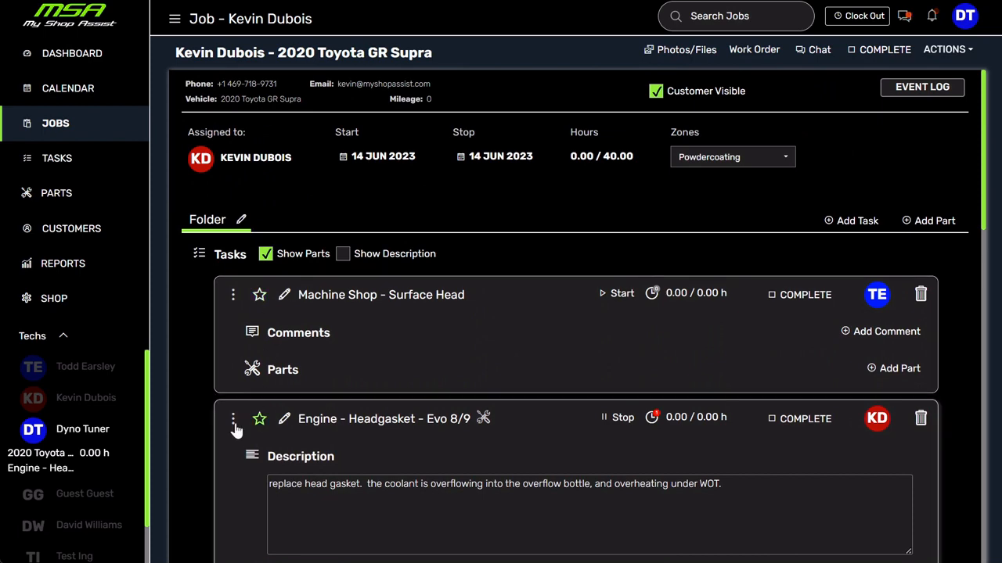
click(259, 296)
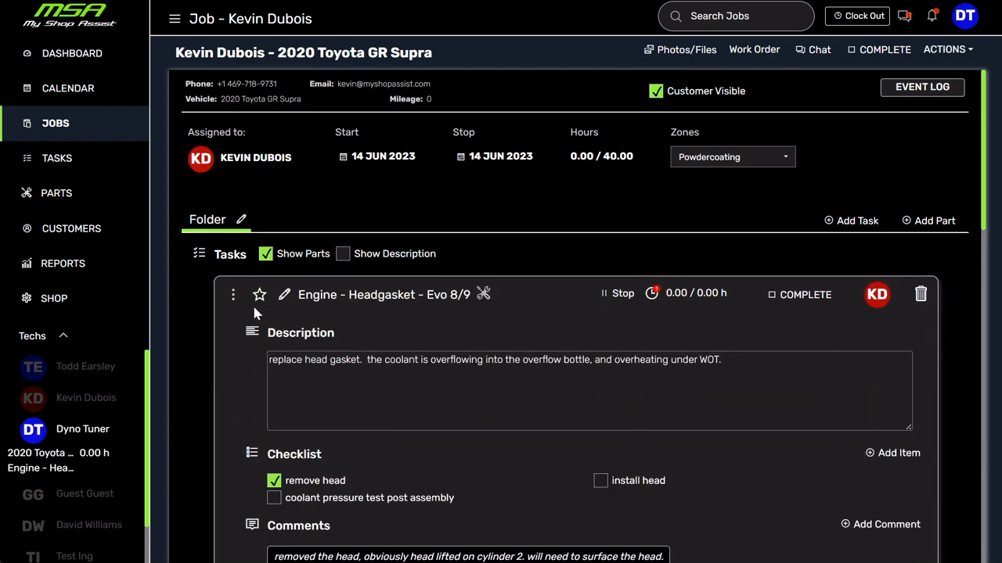
scroll(316, 374, down, 10)
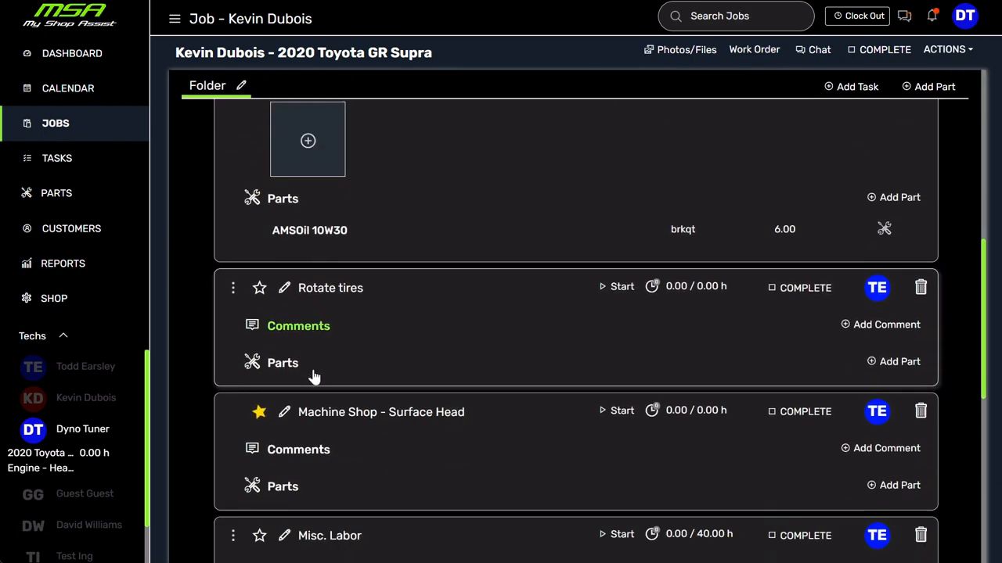
Step: Filter the dashboard's job list by the technician with initials TE and open the 2020 Toyota GR Supra job
click(80, 56)
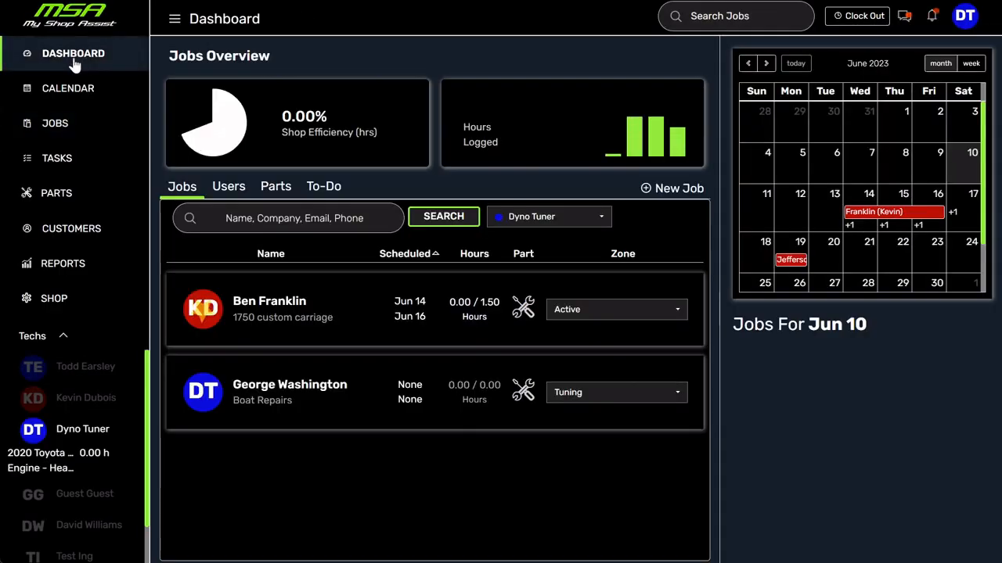
click(546, 219)
click(548, 340)
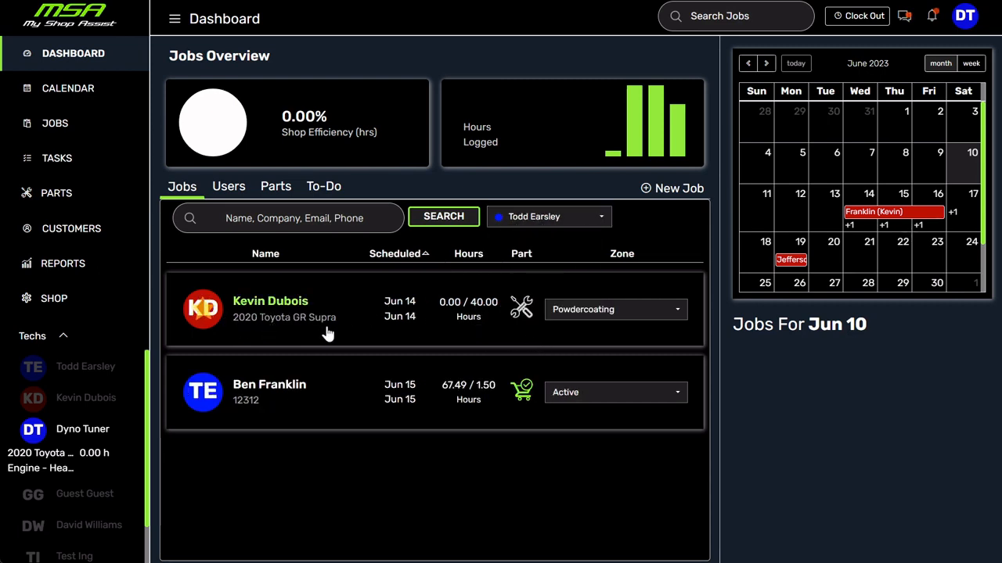
click(256, 308)
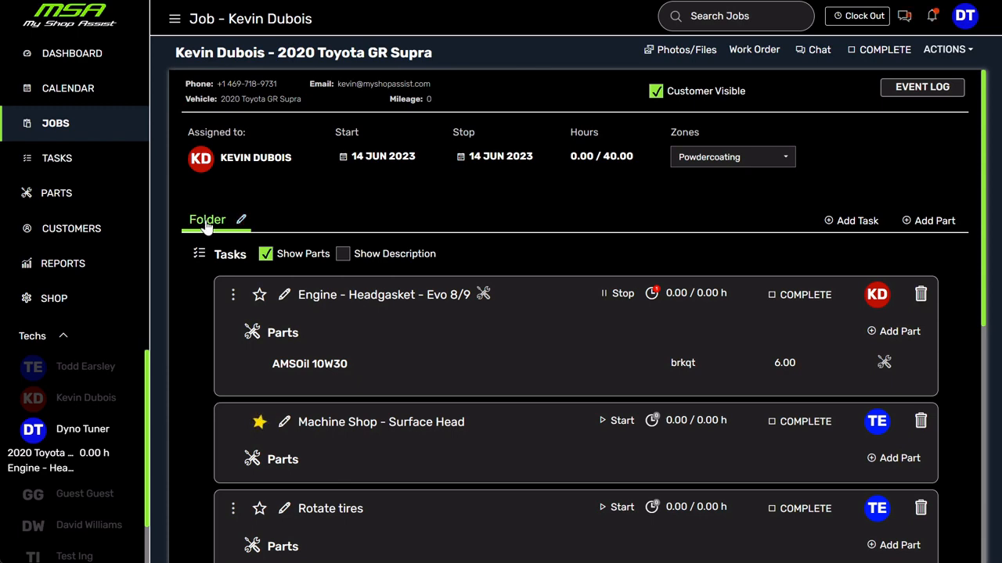
Step: Enable "Sub folders within jobs" in the shop settings, save the change and reload the job page
click(66, 297)
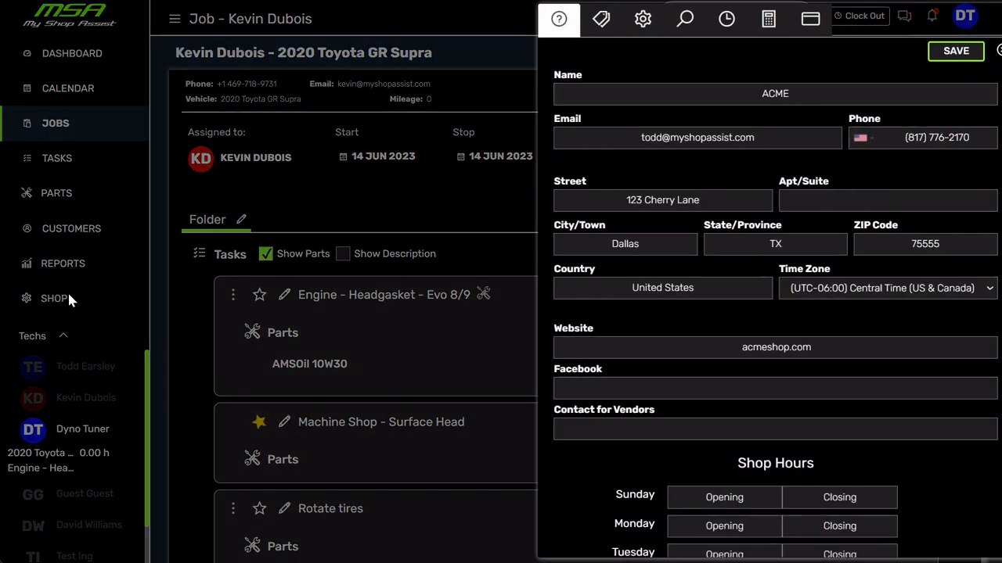
click(618, 20)
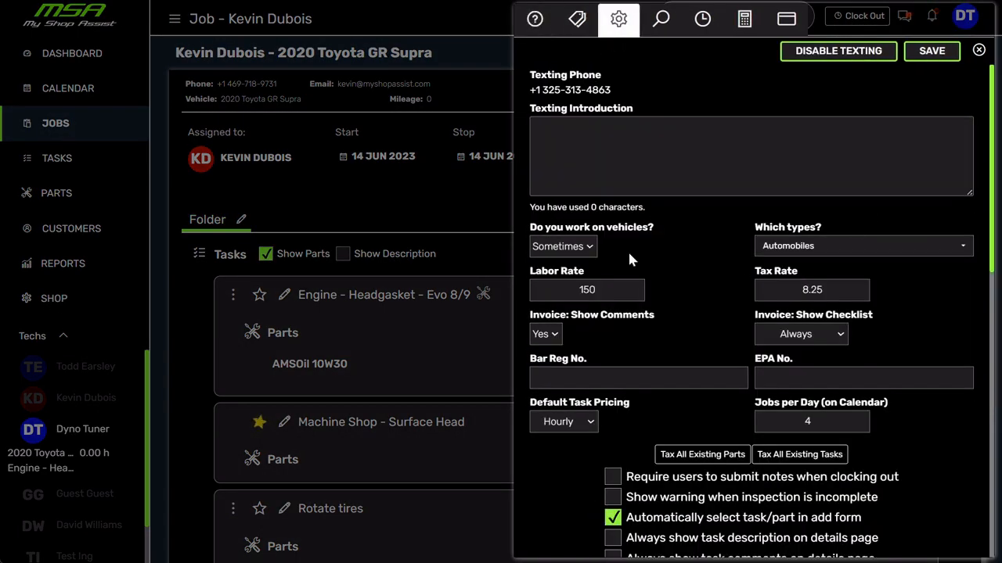
scroll(649, 284, down, 5)
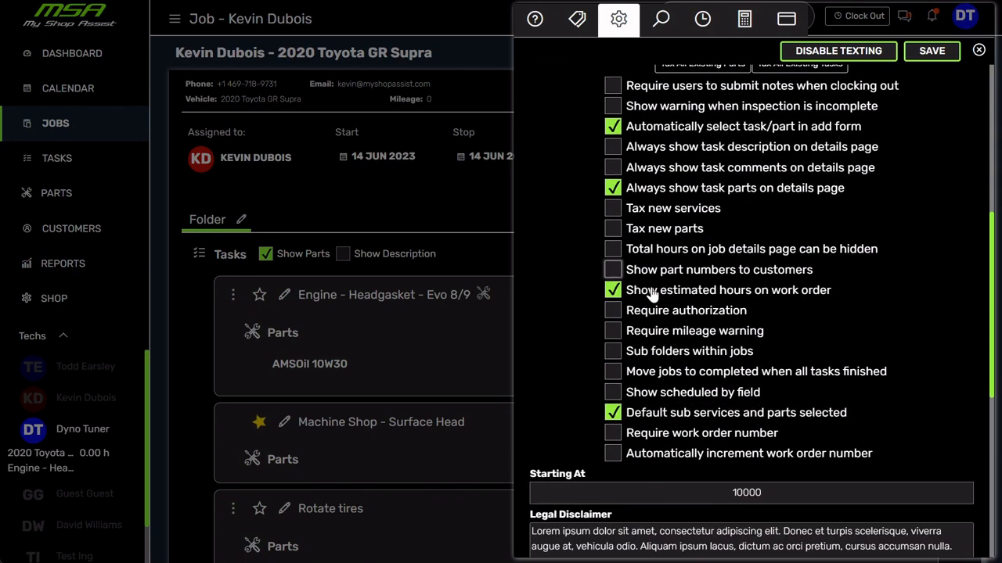
click(615, 353)
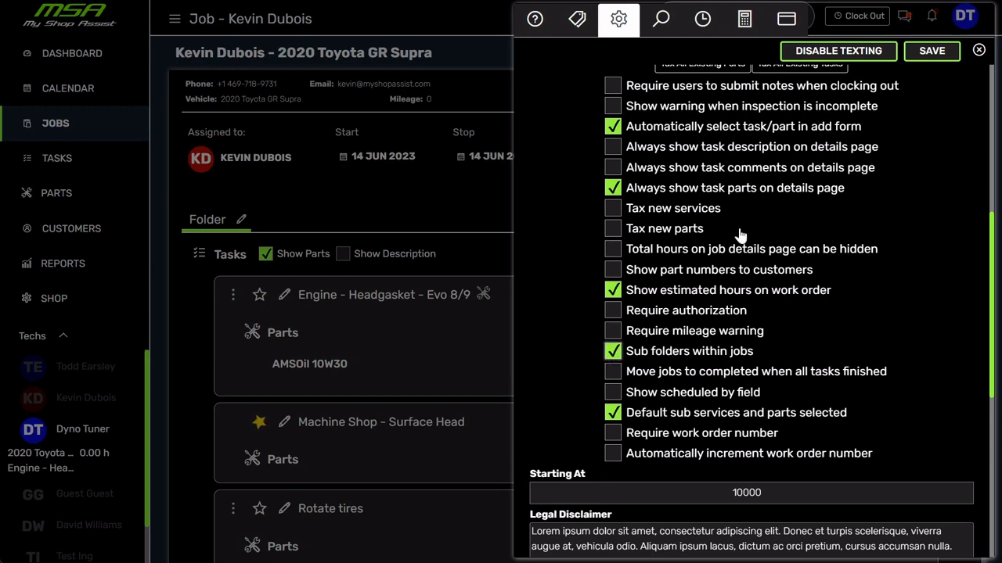
click(939, 58)
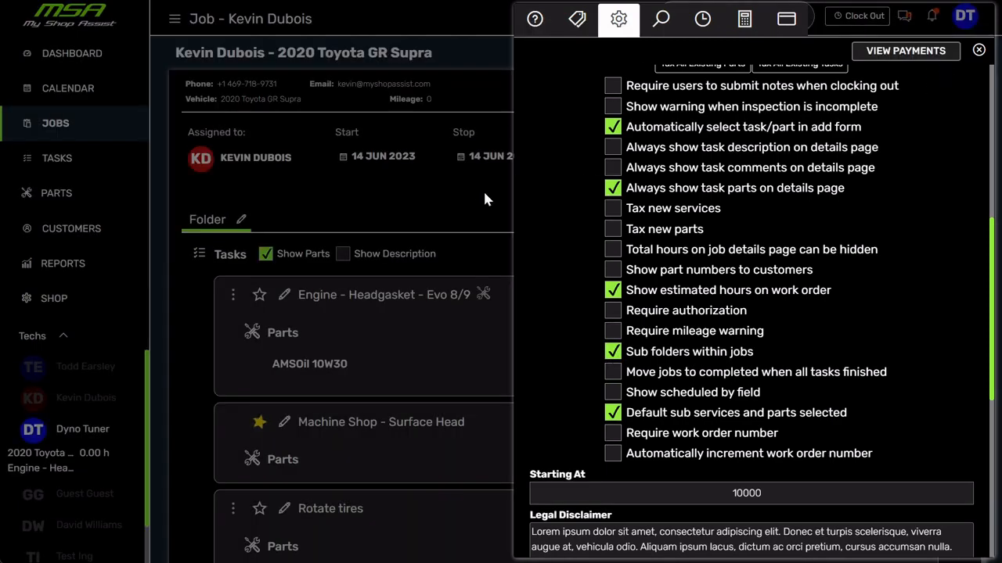
click(462, 197)
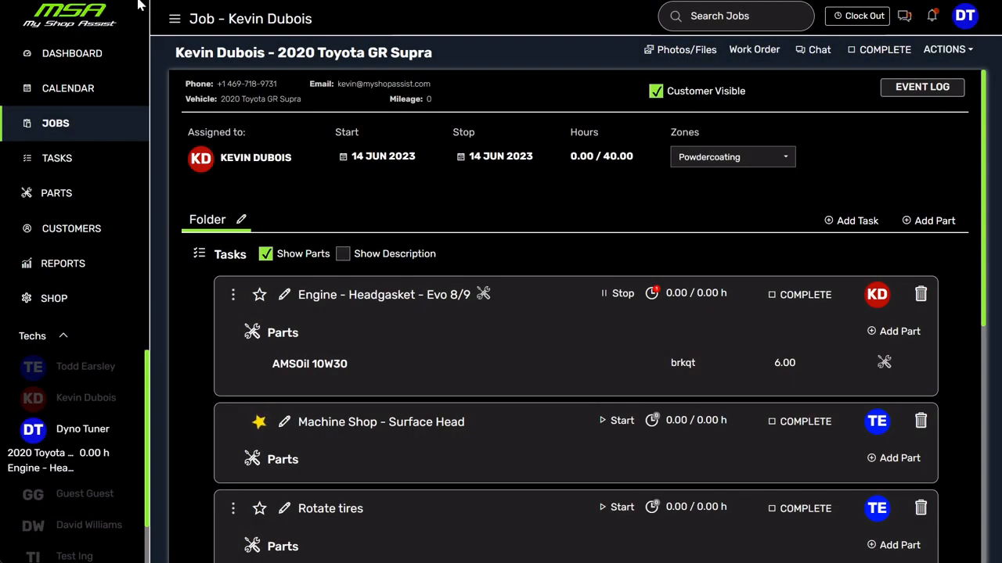
key(F5)
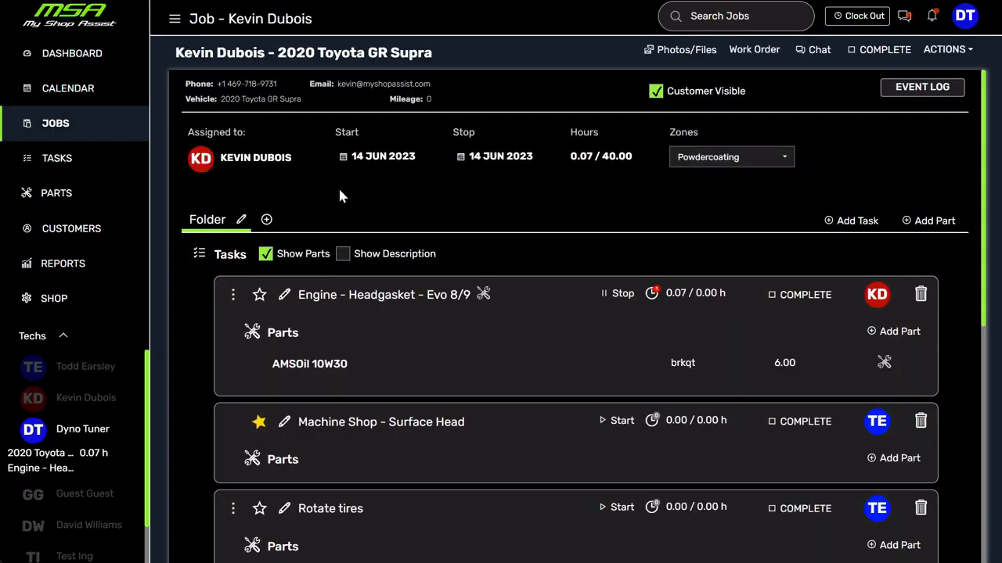
Step: Add a folder named "engine work" to the Supra job
click(267, 220)
click(400, 86)
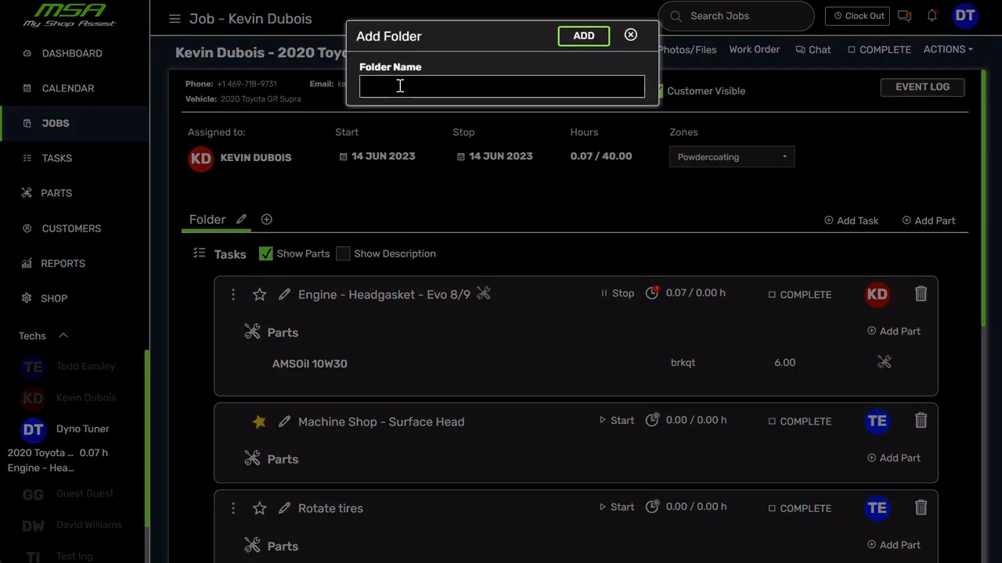
text(engine work)
click(585, 39)
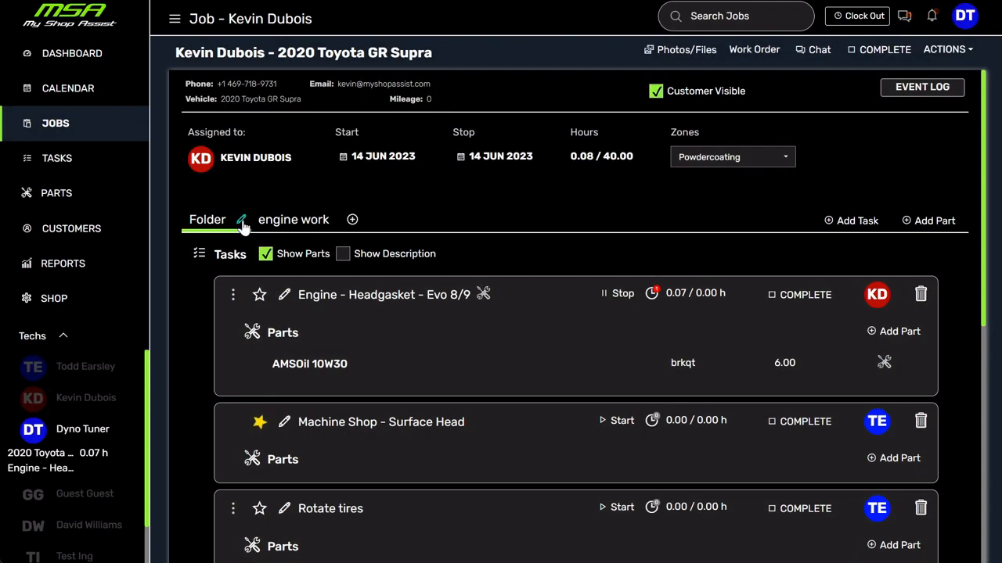
Step: Rename the job's original folder, "Folder", as "tires"
click(241, 219)
double_click(469, 90)
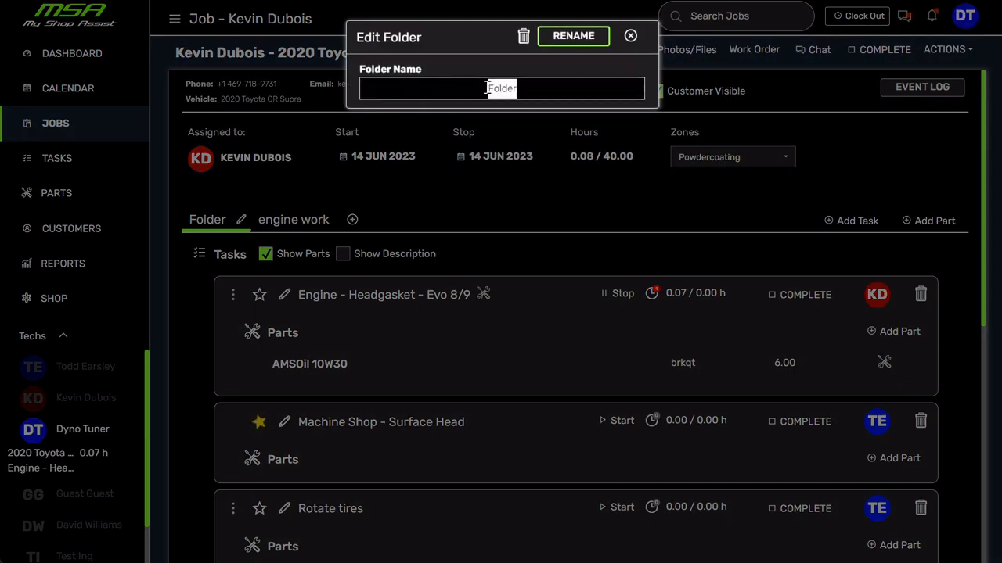
text(tires)
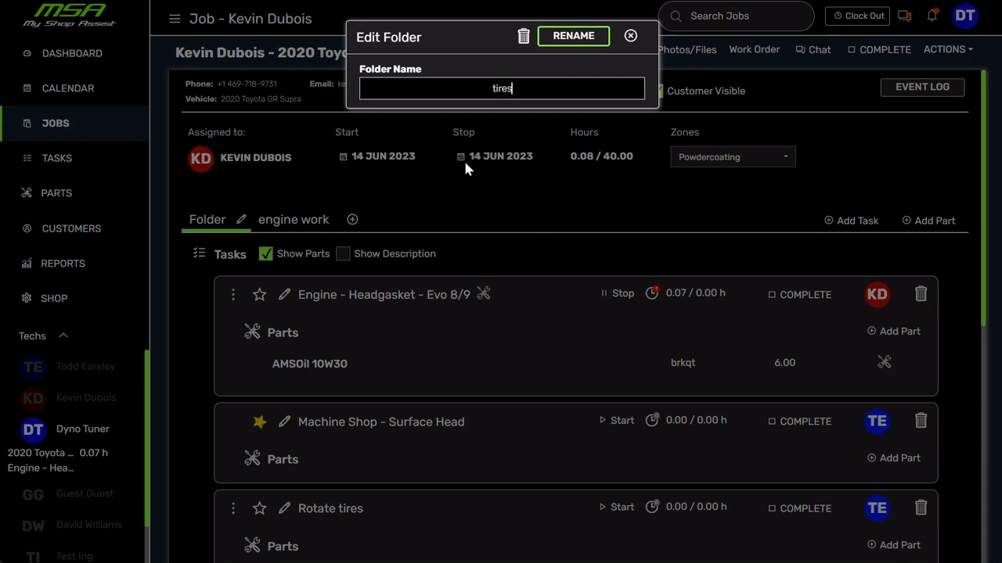
key(Return)
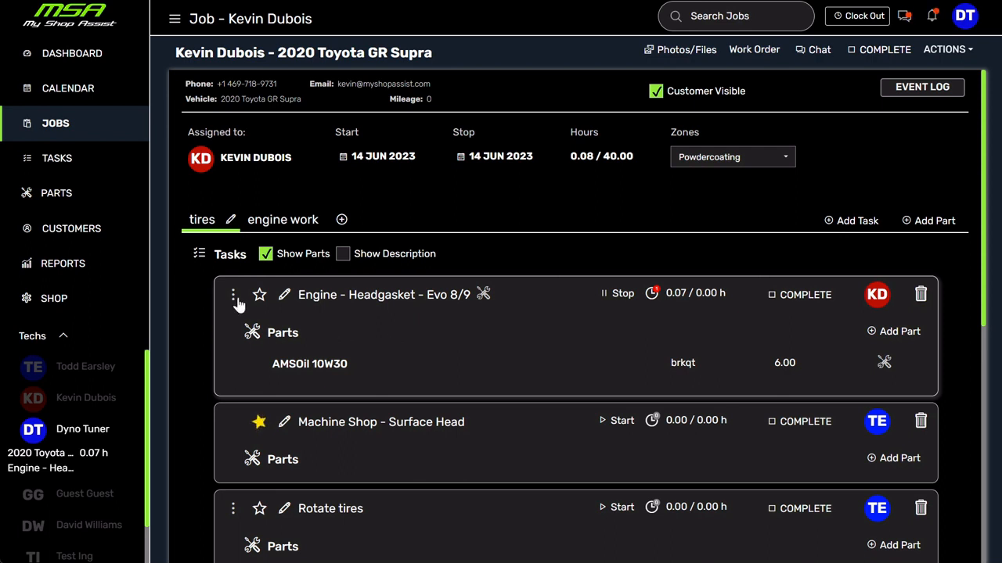
Step: Move the "Engine - Headgasket - Evo 8/9" and "Machine Shop - Surface Head" tasks into the "engine work" folder and check both folders' contents
drag(237, 301, 285, 222)
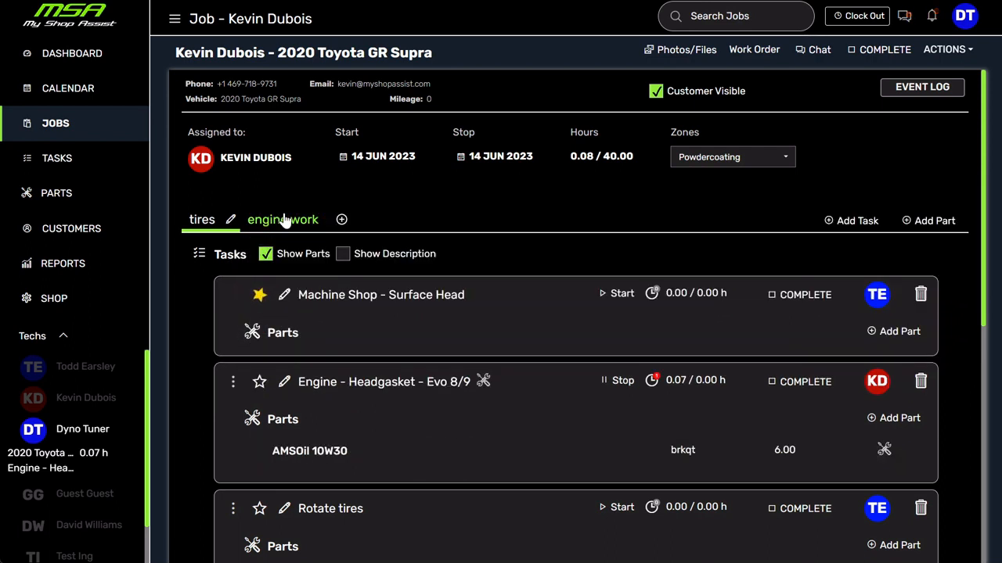
scroll(234, 231, down, 1)
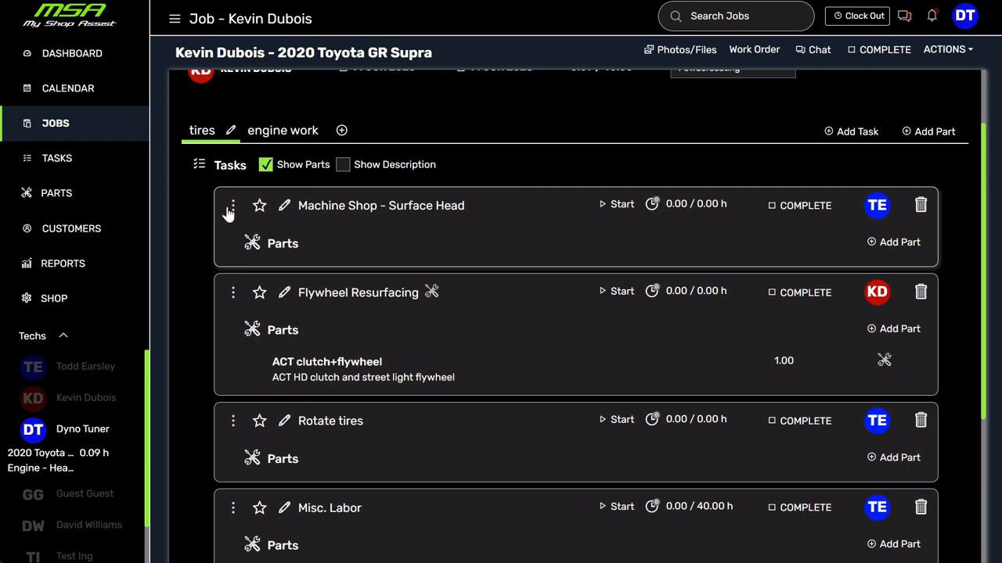
drag(234, 206, 382, 222)
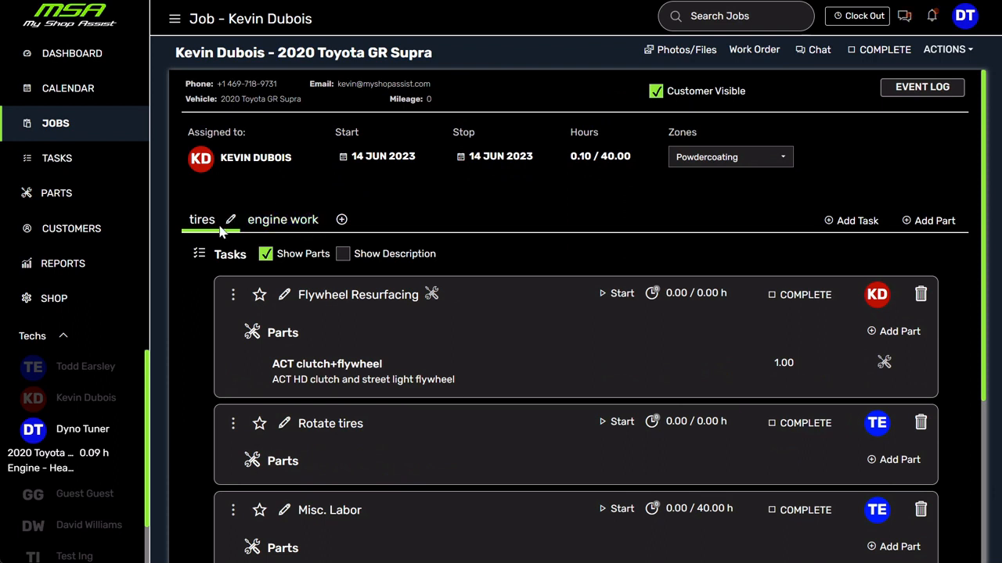
click(297, 225)
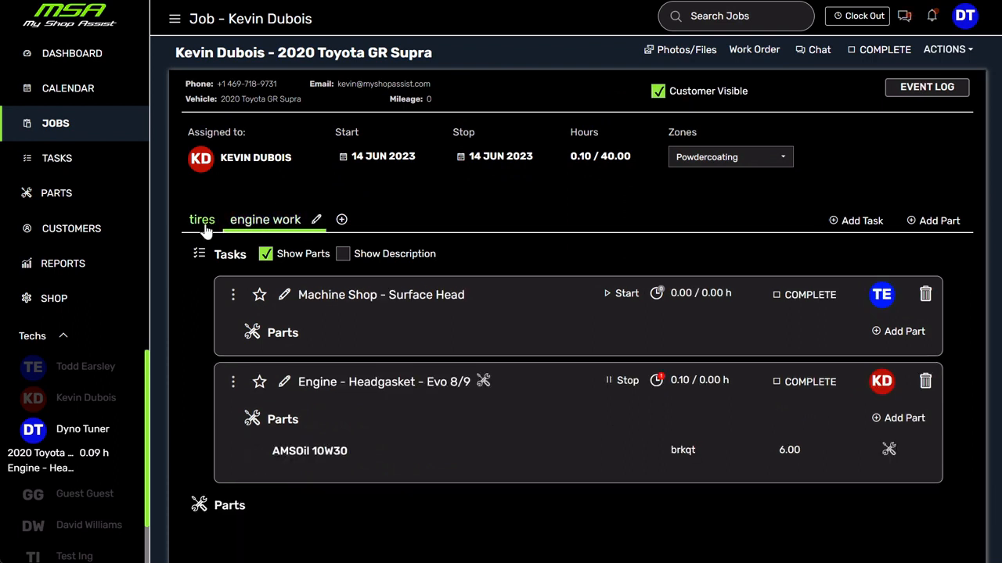
click(203, 226)
click(282, 225)
click(201, 223)
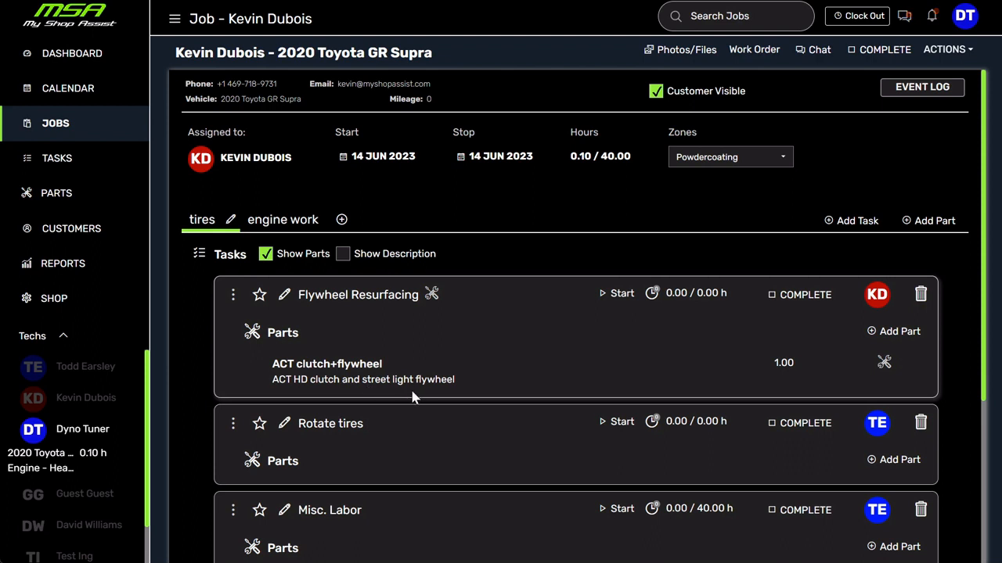
scroll(508, 377, down, 3)
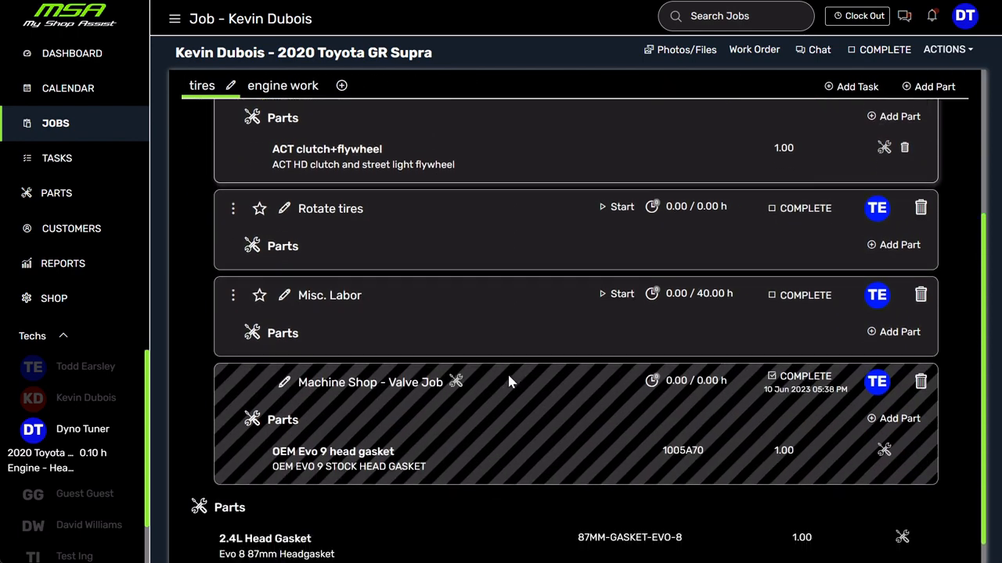
scroll(514, 393, up, 3)
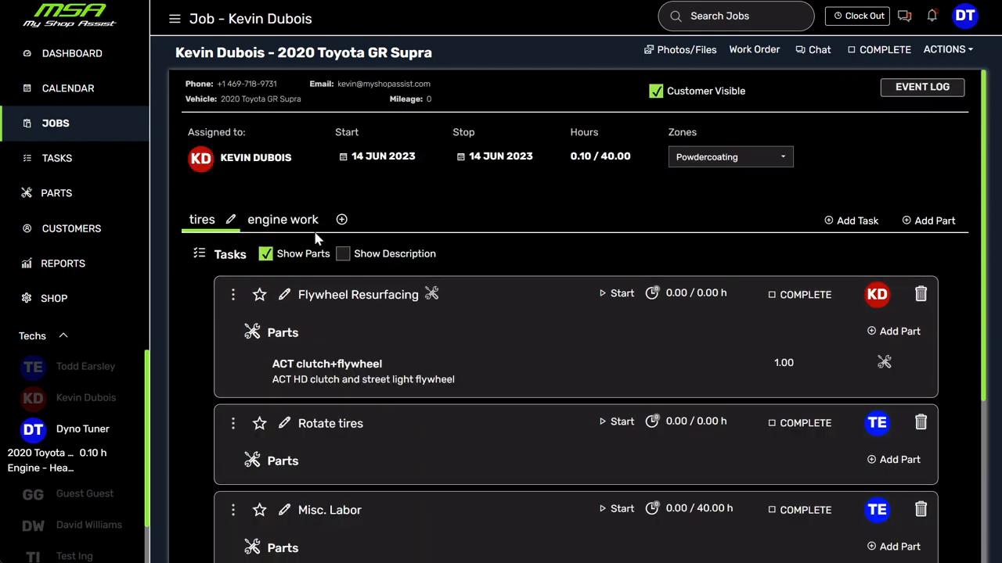
Step: Send the internal message "local chat here" in the Supra job's chat
click(816, 55)
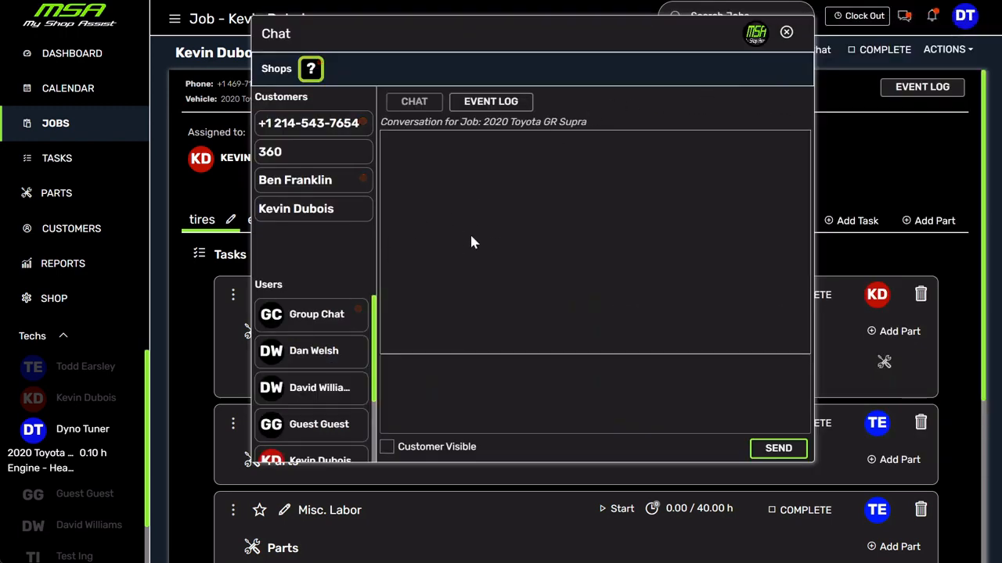
click(519, 413)
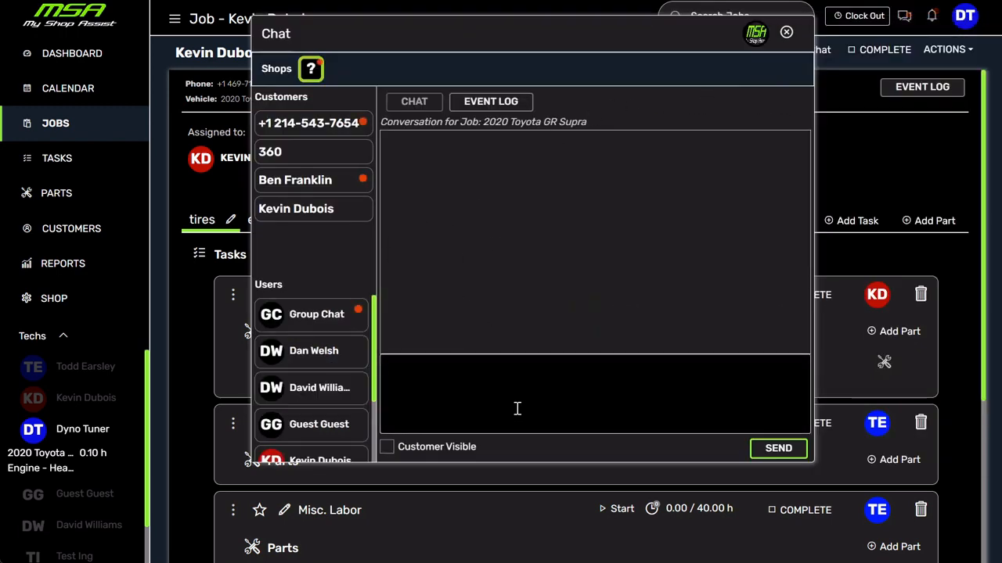
text(local c)
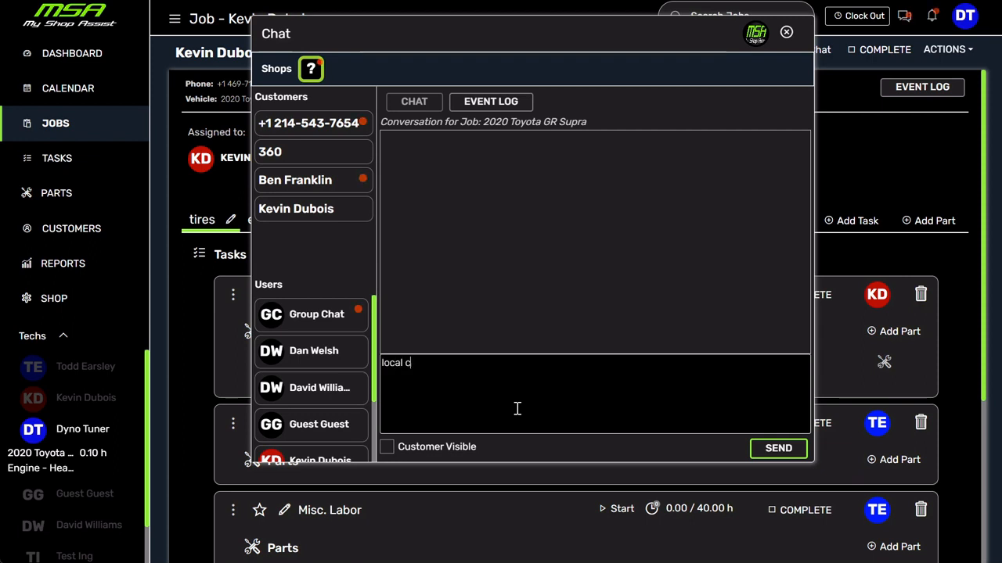
text(hat here)
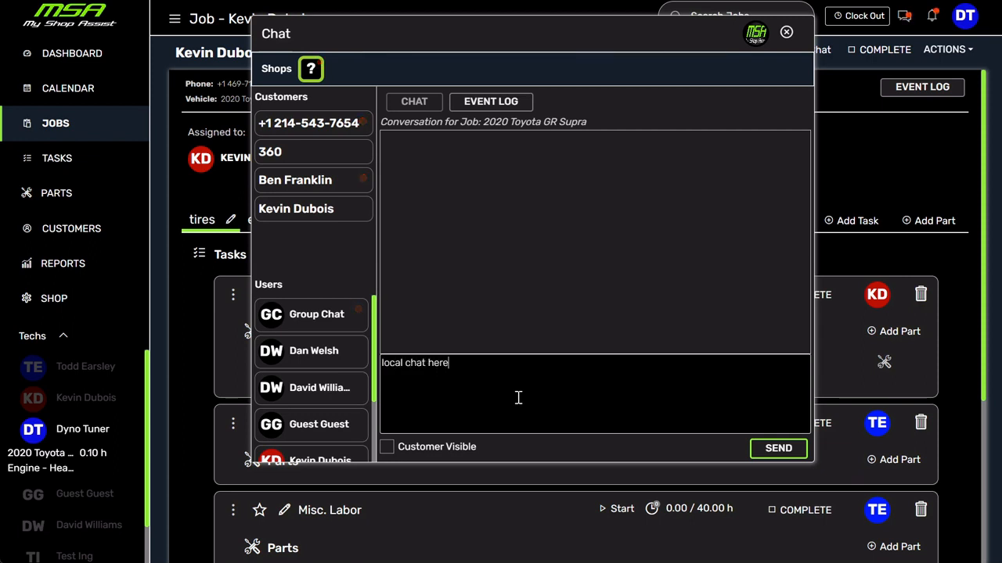
click(798, 457)
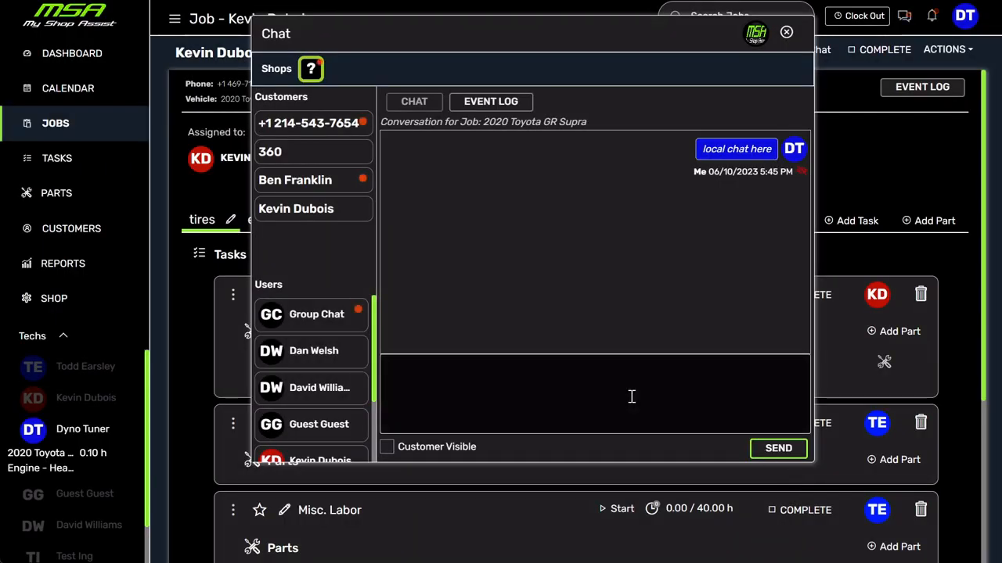
Step: Send a customer-visible message greeting the customer by first name, with the text "this supra needs a flex fuel kit", and close the chat
click(387, 448)
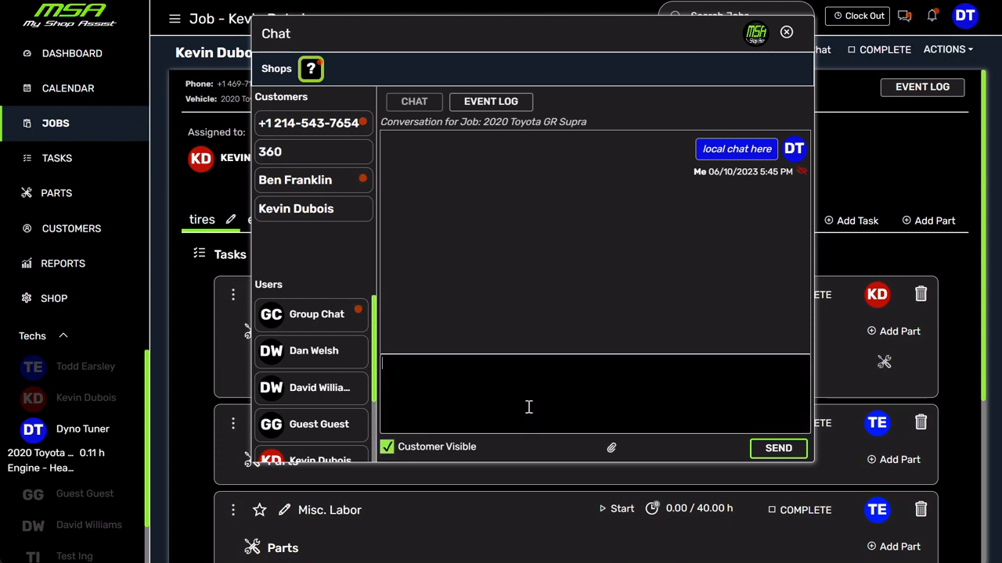
text(hey kevin, this sup)
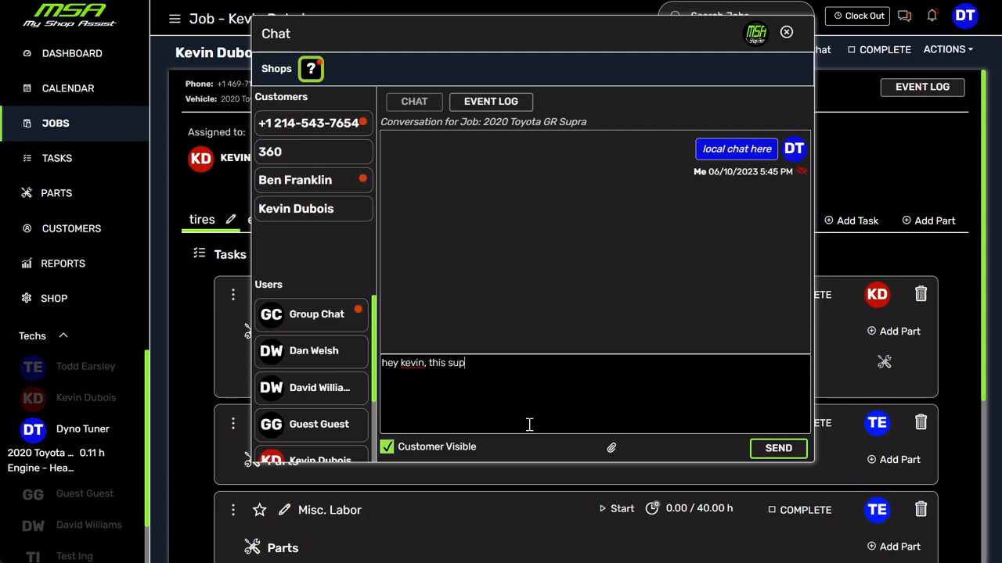
text(ra needs a flex fuel kit)
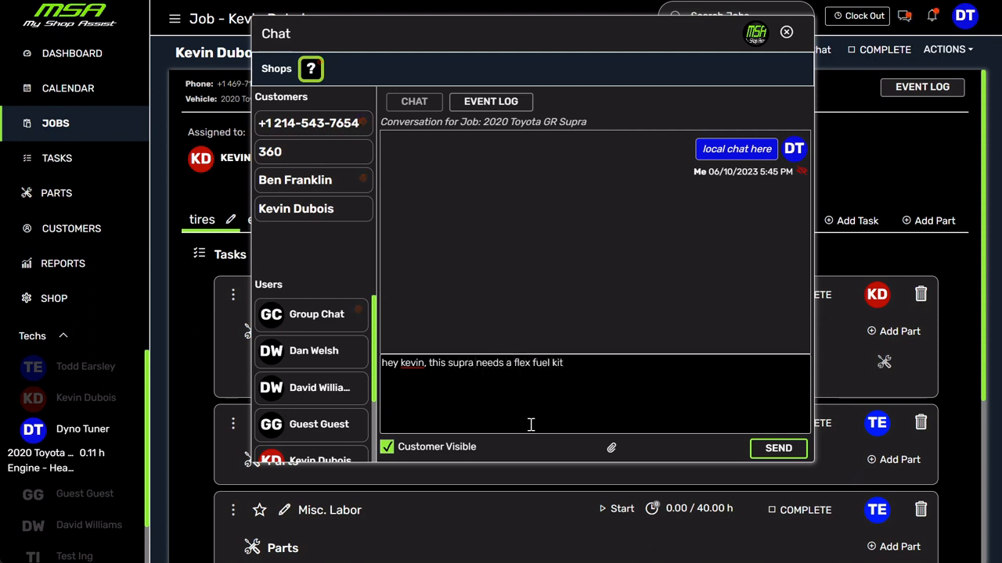
click(785, 448)
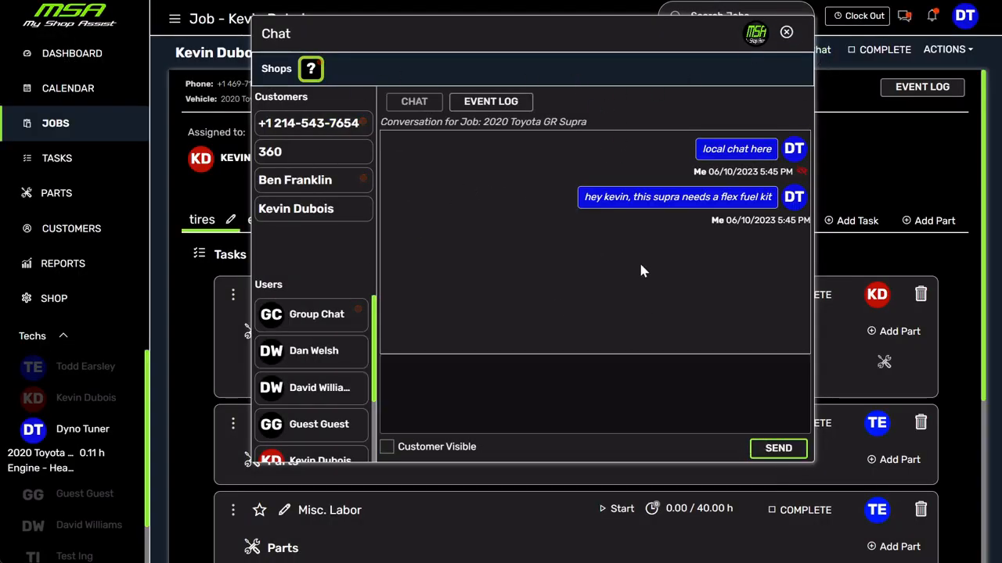
click(787, 34)
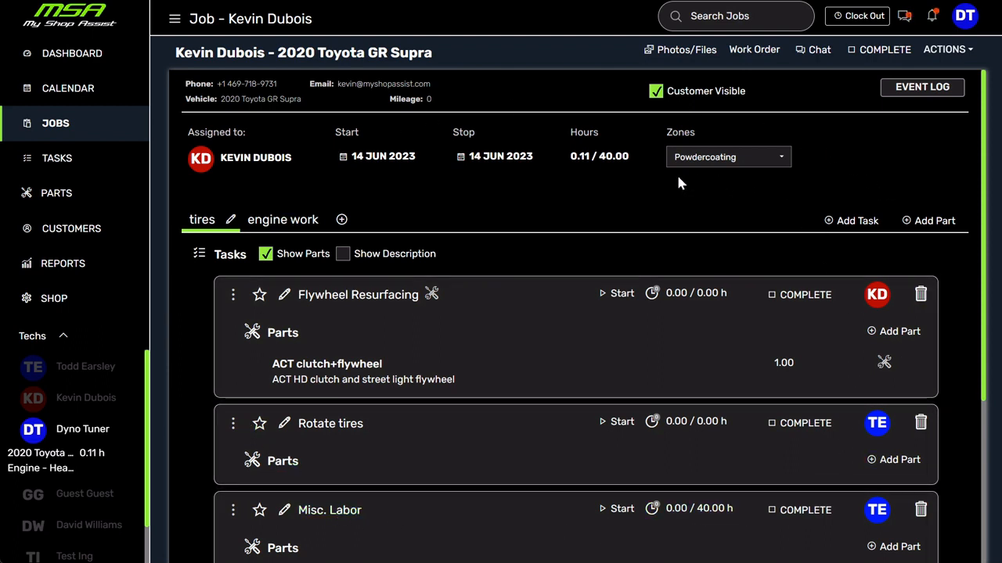
Step: Open the Supra job's work order, dismiss the running-timer warning, and review its task and part lines and estimated totals
click(756, 51)
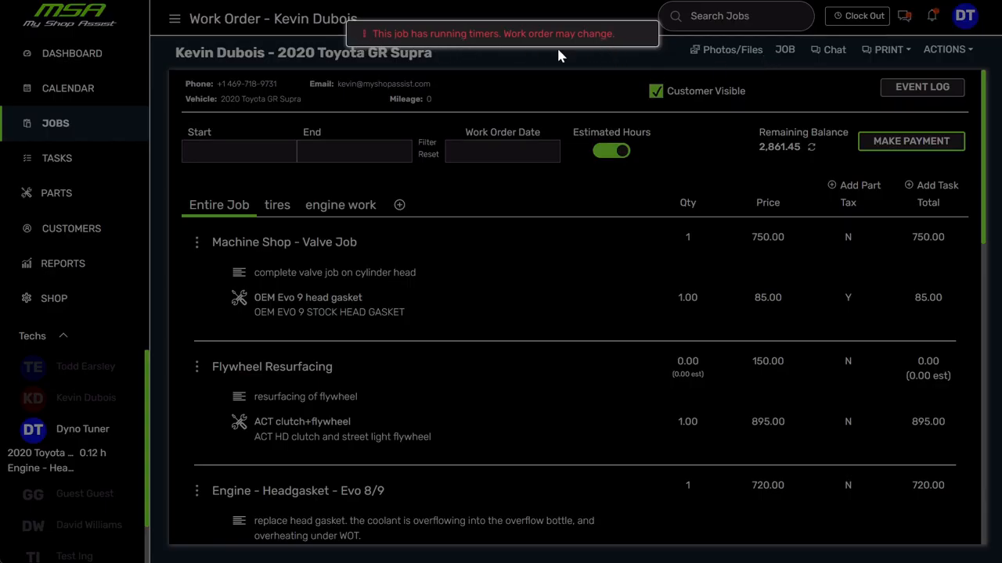
click(584, 92)
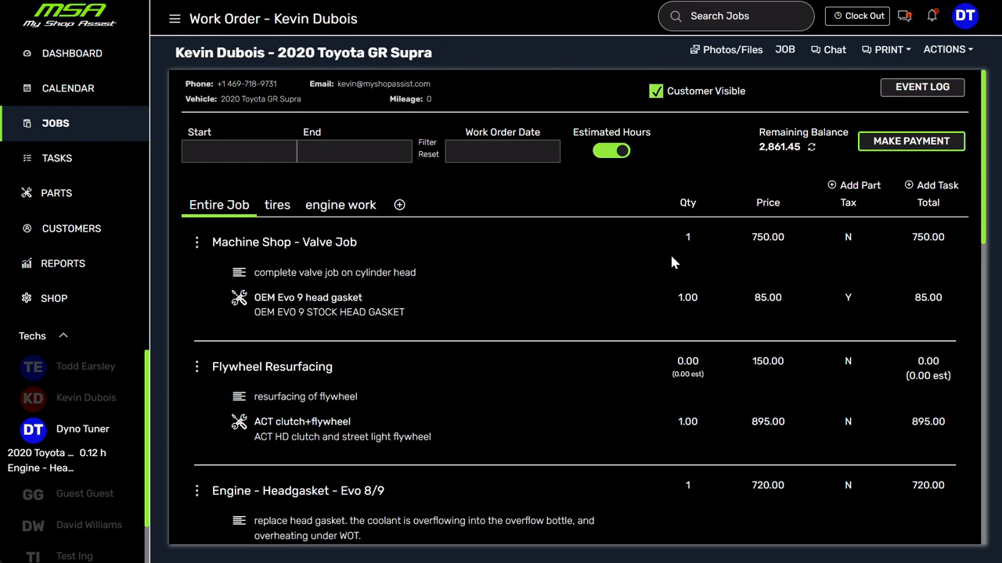
scroll(638, 249, down, 10)
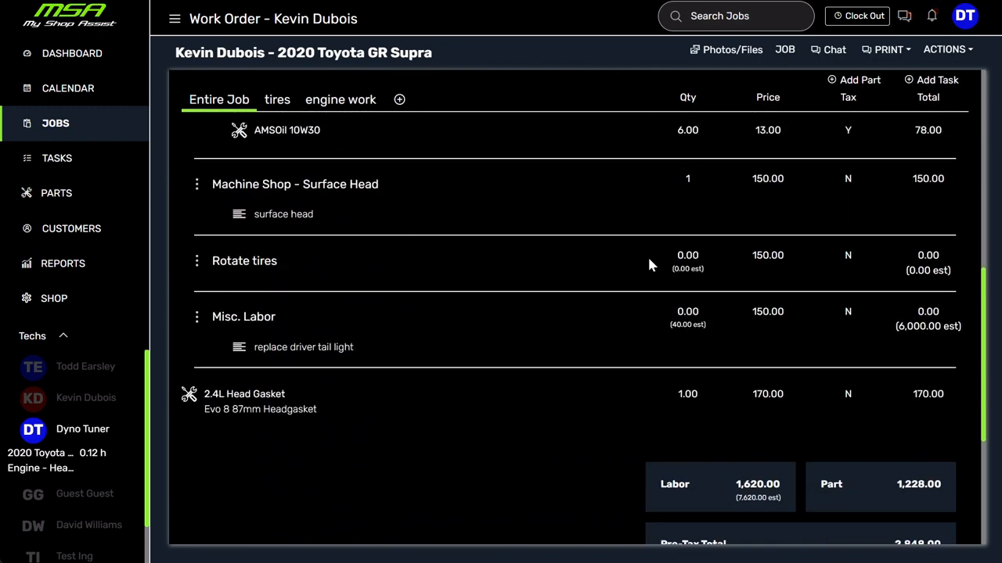
scroll(662, 264, down, 1)
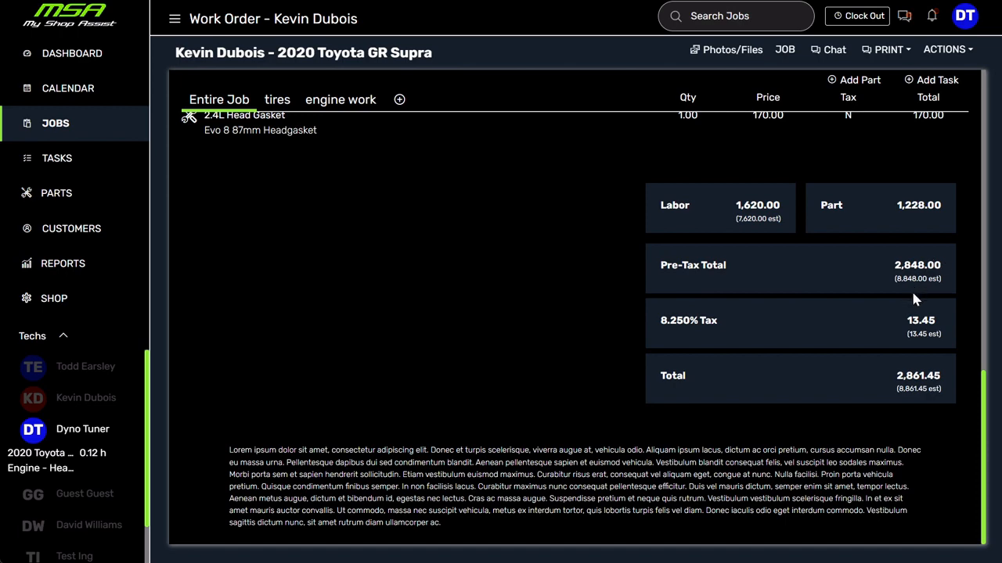
drag(896, 280, 940, 281)
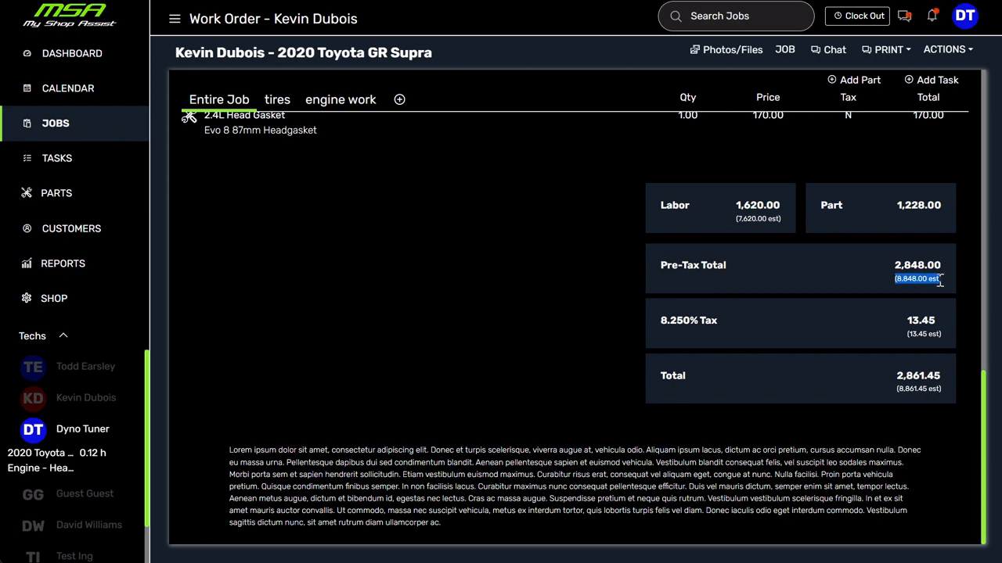
scroll(775, 317, up, 15)
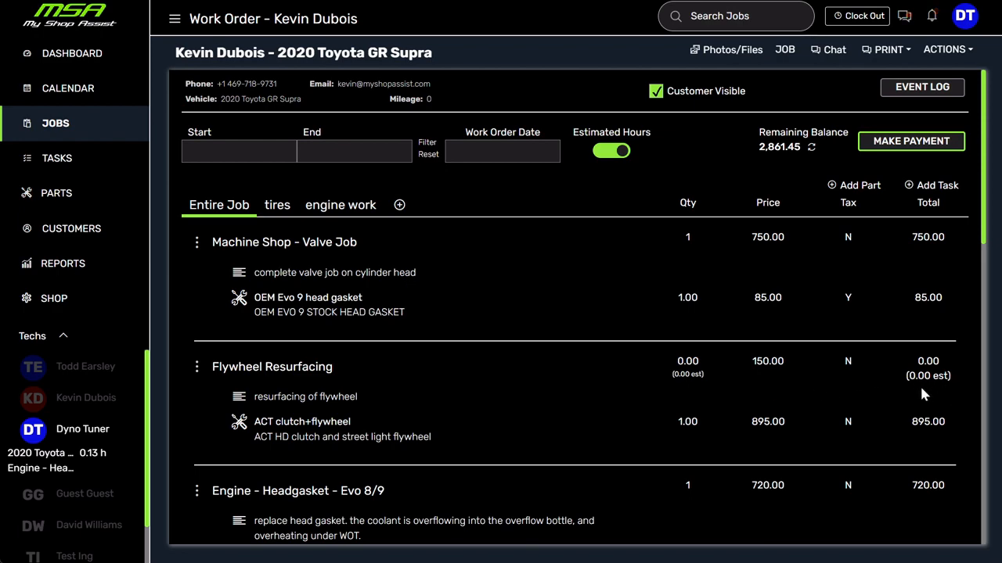
scroll(928, 384, down, 5)
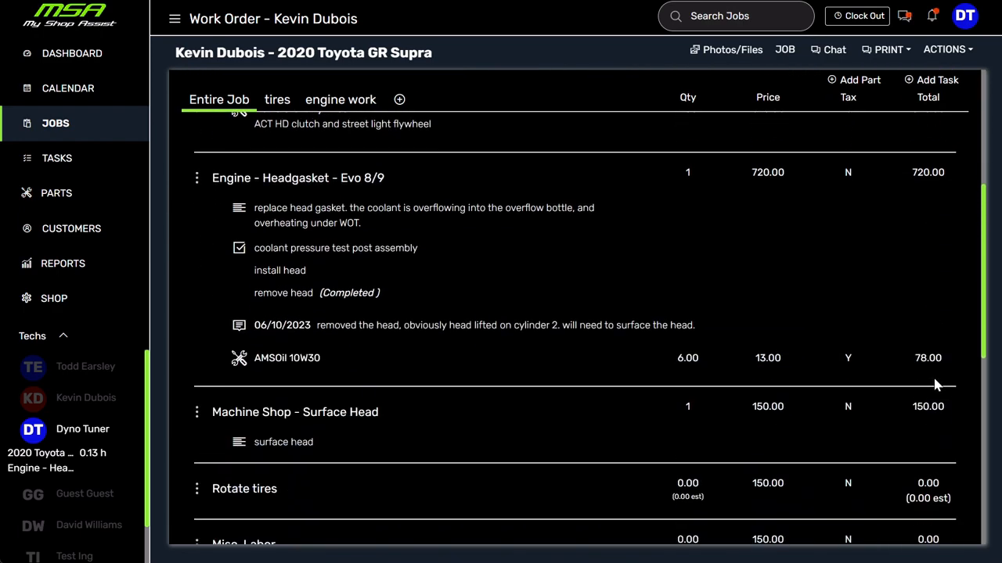
scroll(932, 385, down, 2)
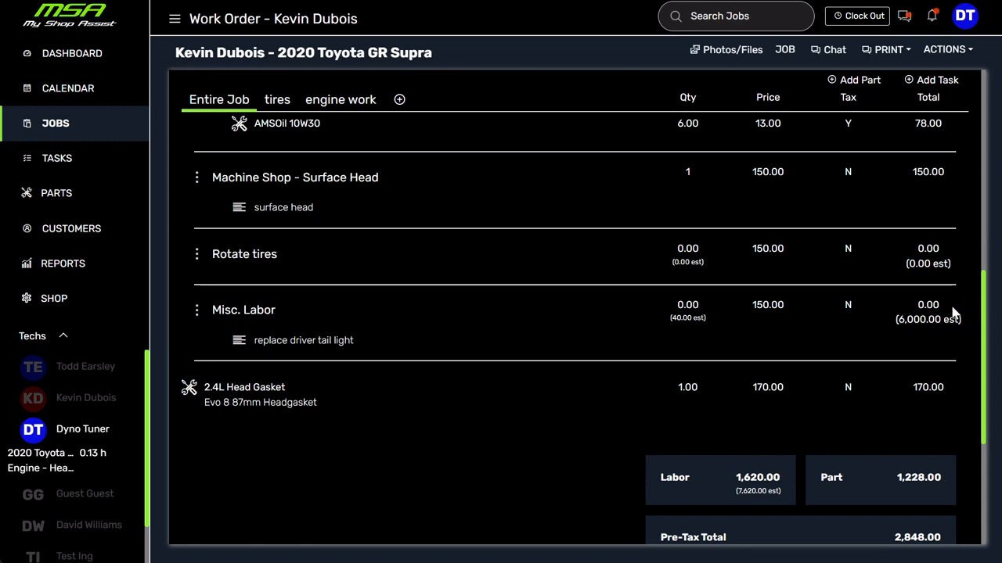
scroll(782, 321, up, 10)
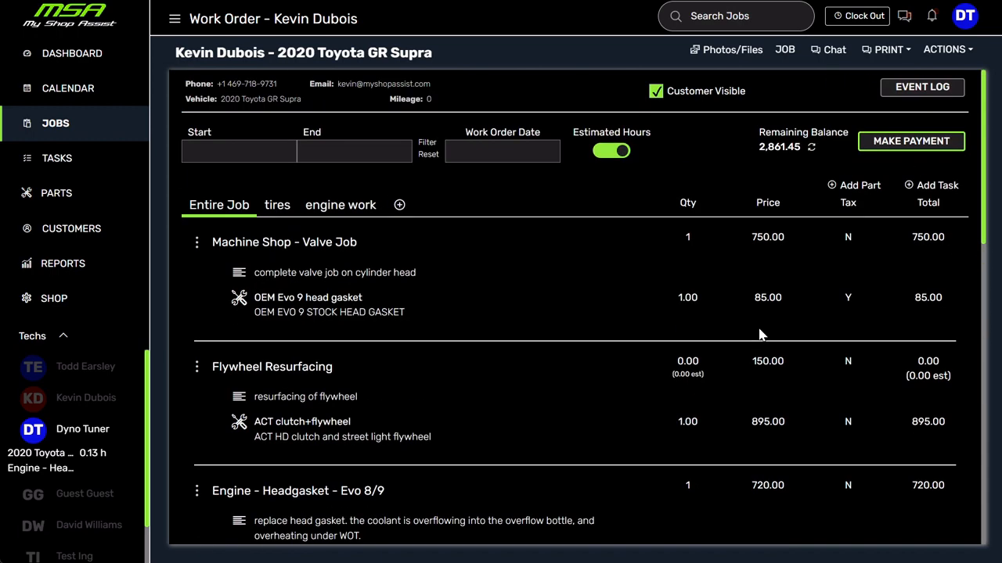
Step: Turn off Estimated Hours on the work order, check the lines and totals without estimates, and turn it back on
click(624, 157)
scroll(701, 403, down, 10)
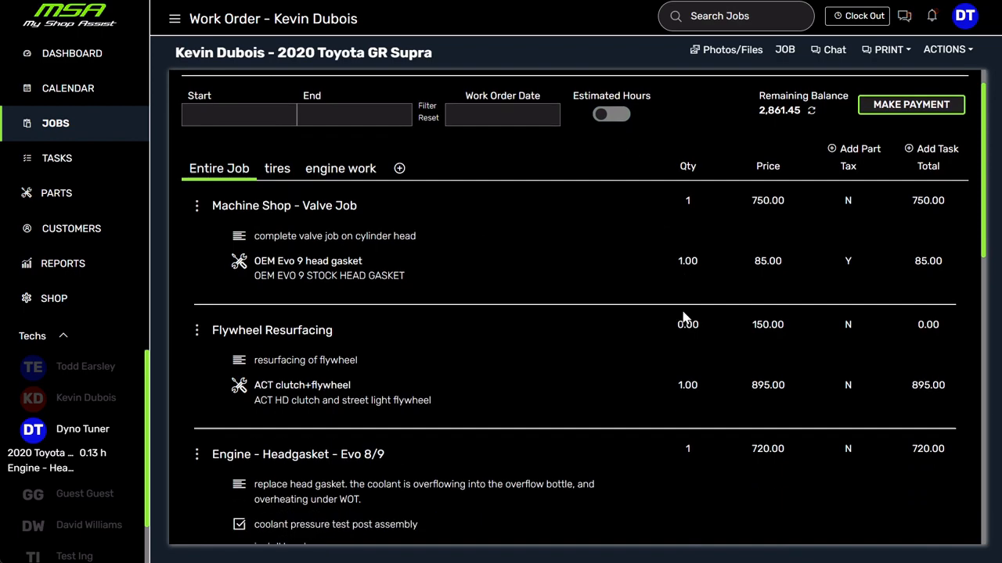
scroll(782, 344, down, 1)
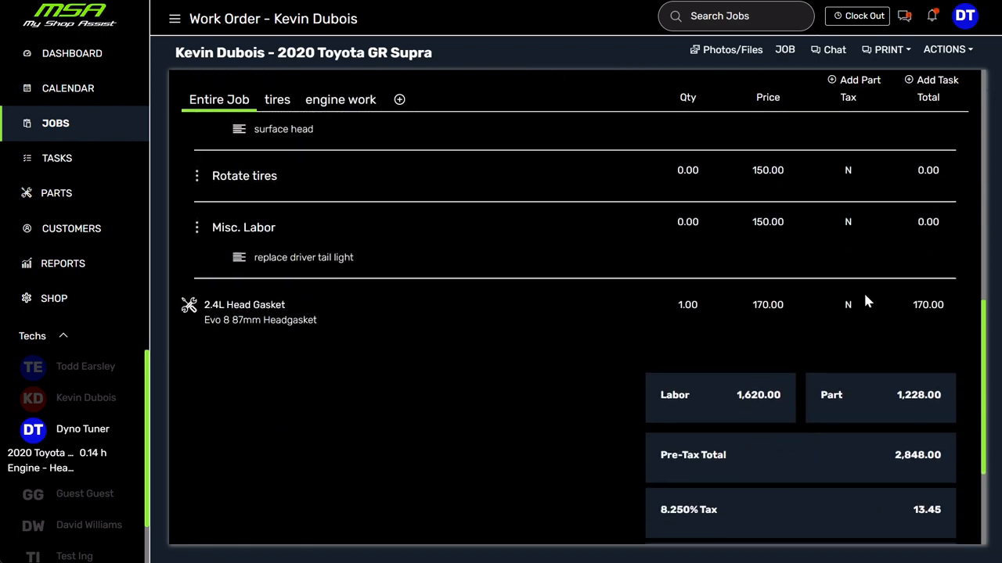
scroll(861, 297, up, 1)
scroll(838, 367, up, 10)
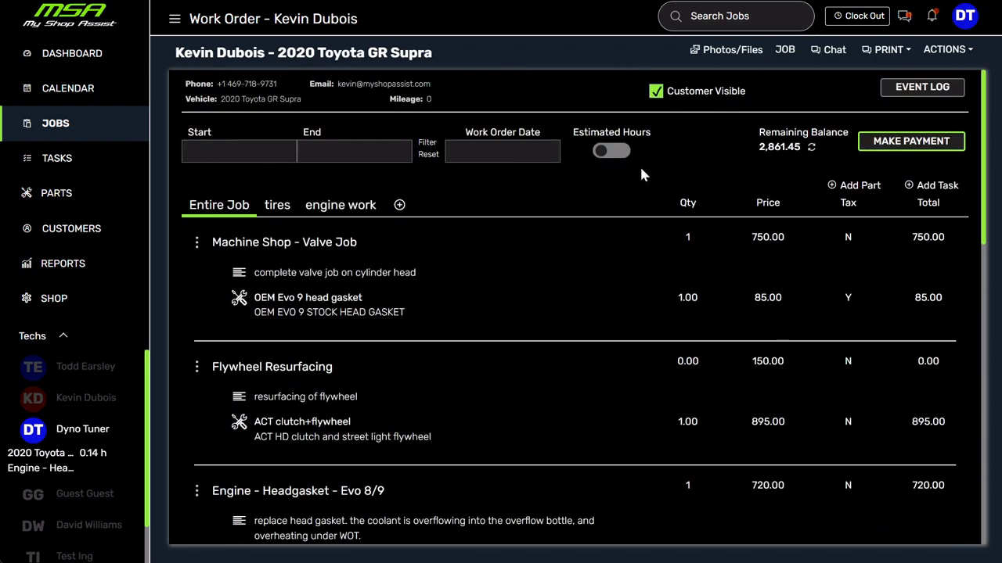
click(613, 154)
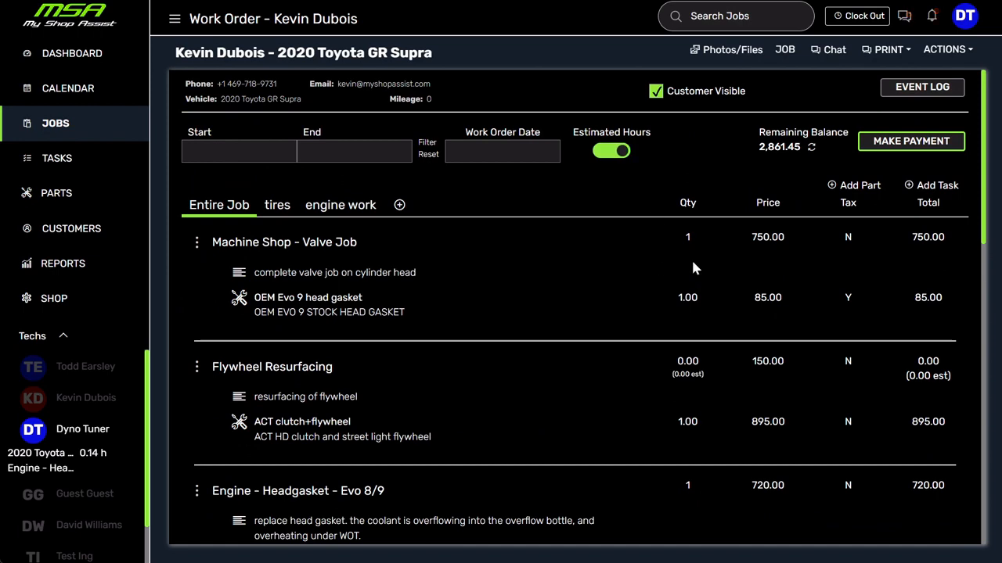
Step: Review the work order's estimated Misc. Labor amount, the labor, part, tax and overall totals, and the part prices
scroll(802, 394, down, 10)
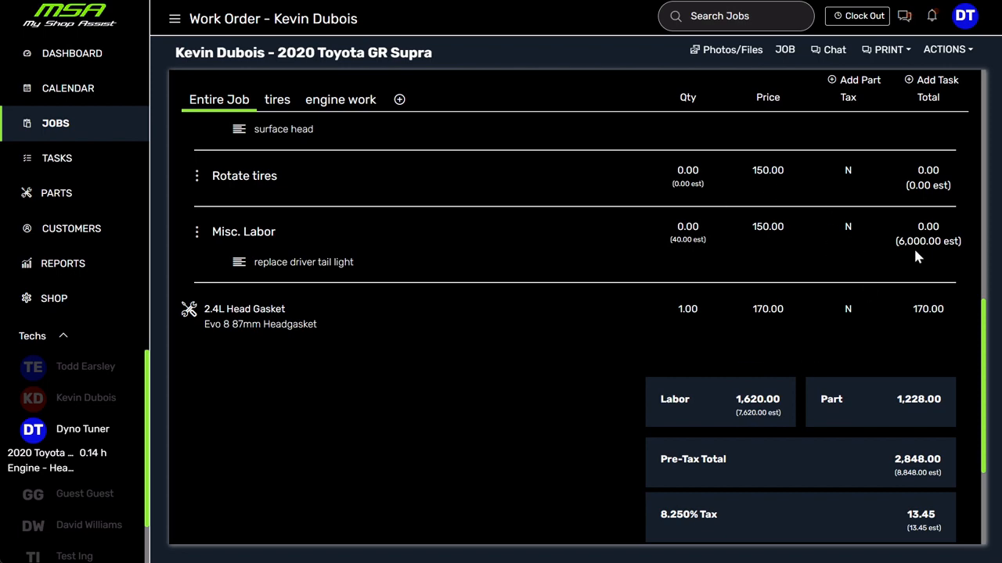
scroll(826, 302, up, 2)
scroll(823, 286, up, 10)
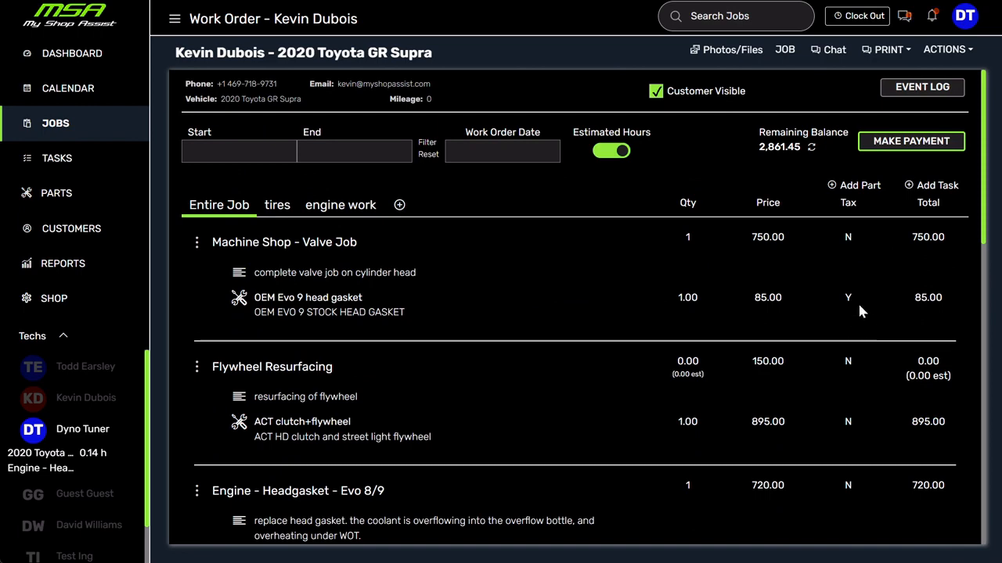
scroll(844, 303, down, 10)
scroll(844, 311, down, 1)
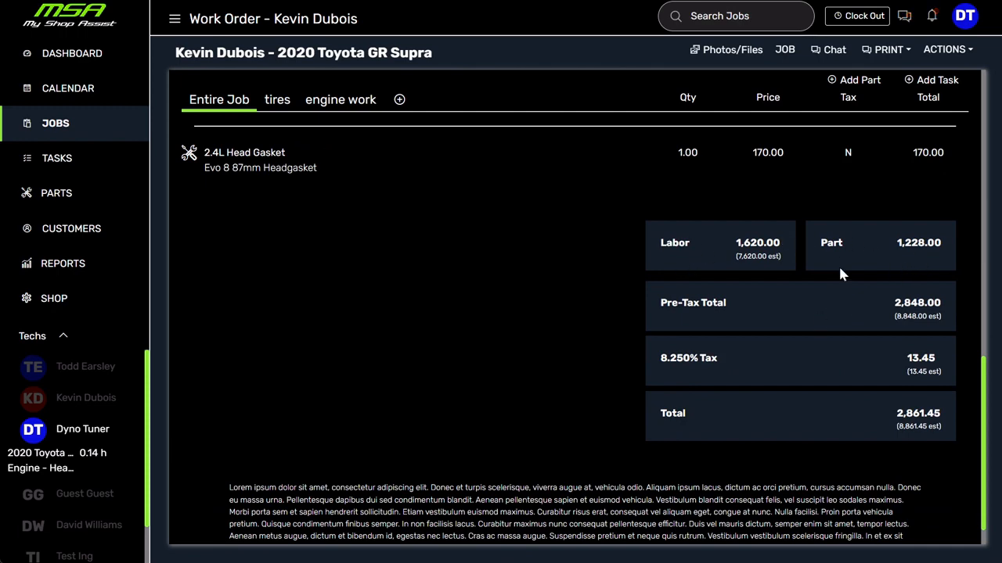
scroll(788, 271, up, 10)
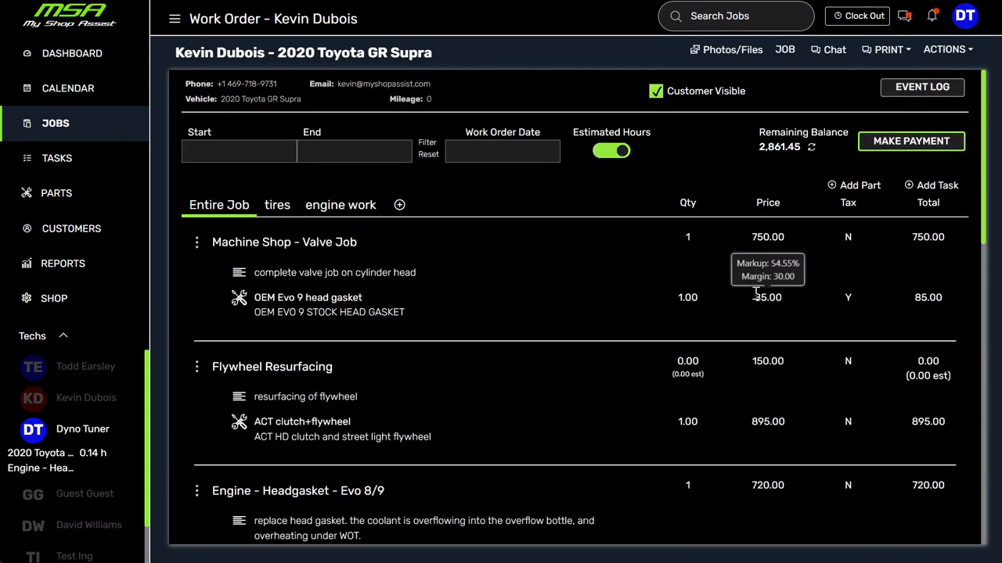
Step: Record a cash payment of 50 on the Supra job's work order and save it
click(933, 145)
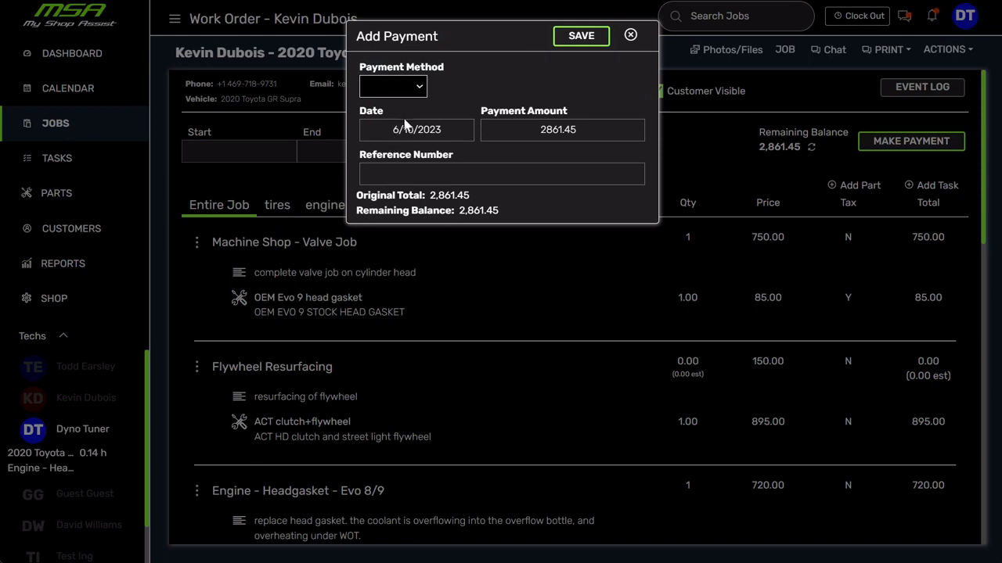
click(395, 86)
click(407, 98)
click(519, 132)
drag(518, 132, 619, 131)
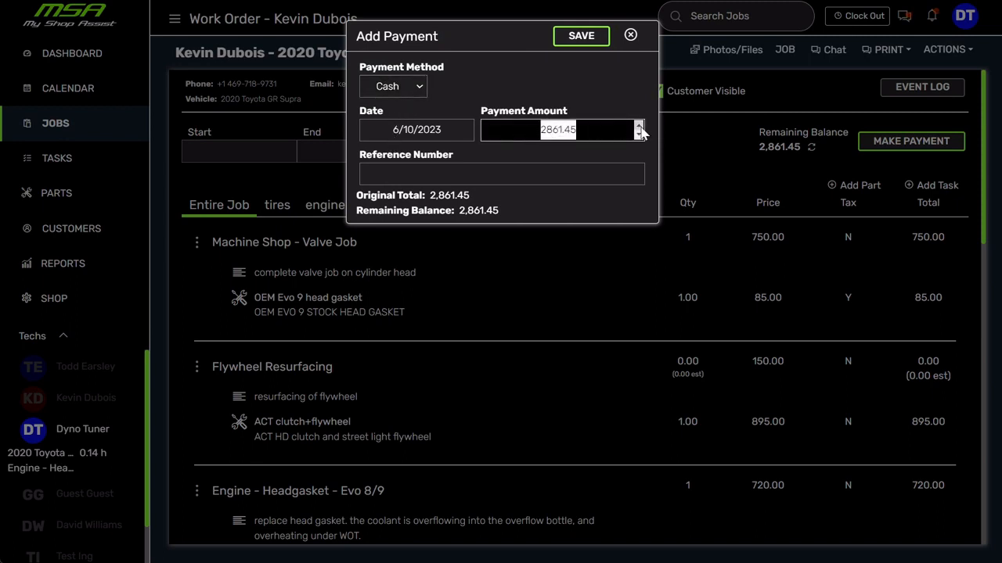
text(50)
click(582, 37)
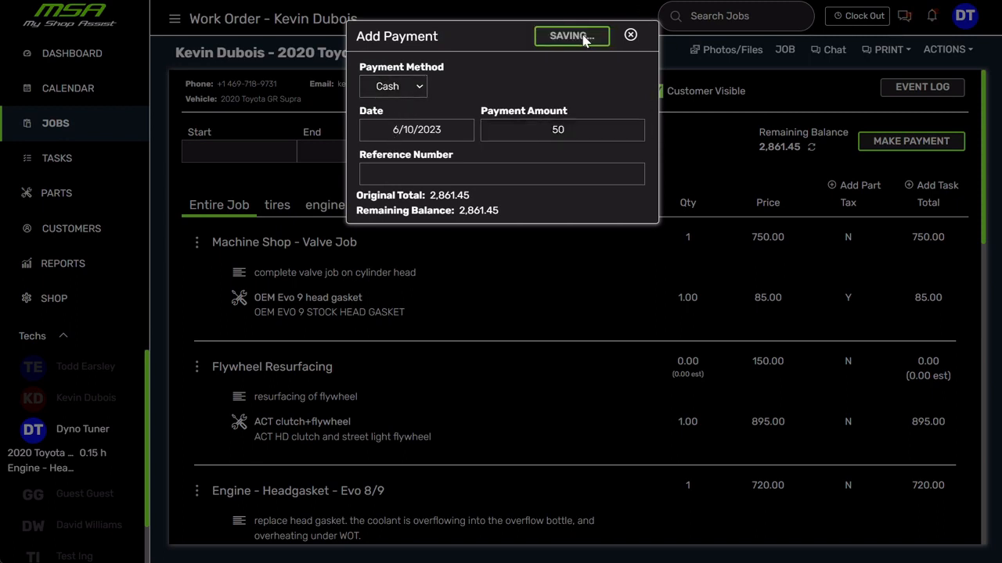
Step: Review the work order's totals for the recorded payment line and the remaining balance
scroll(808, 200, down, 1)
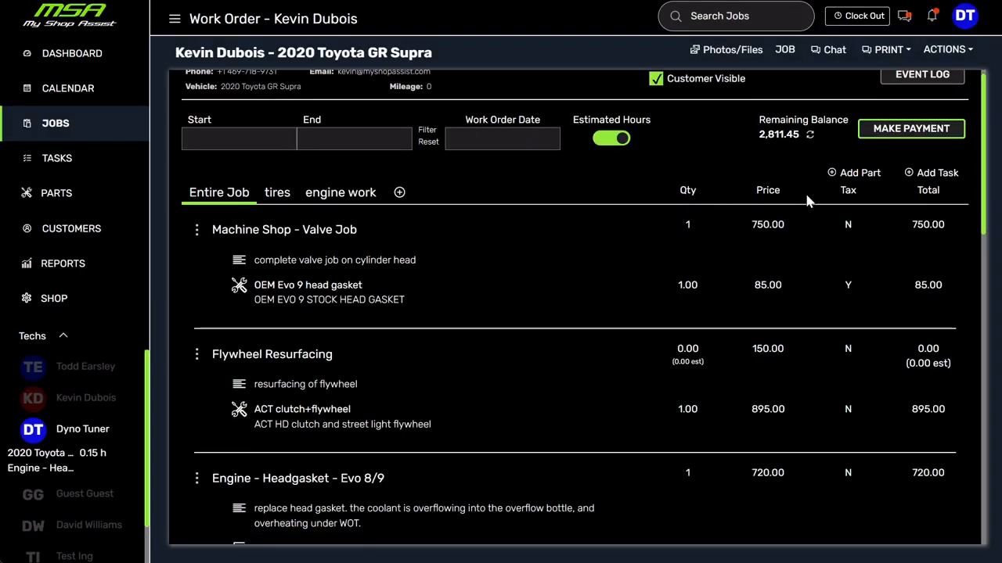
scroll(806, 197, down, 10)
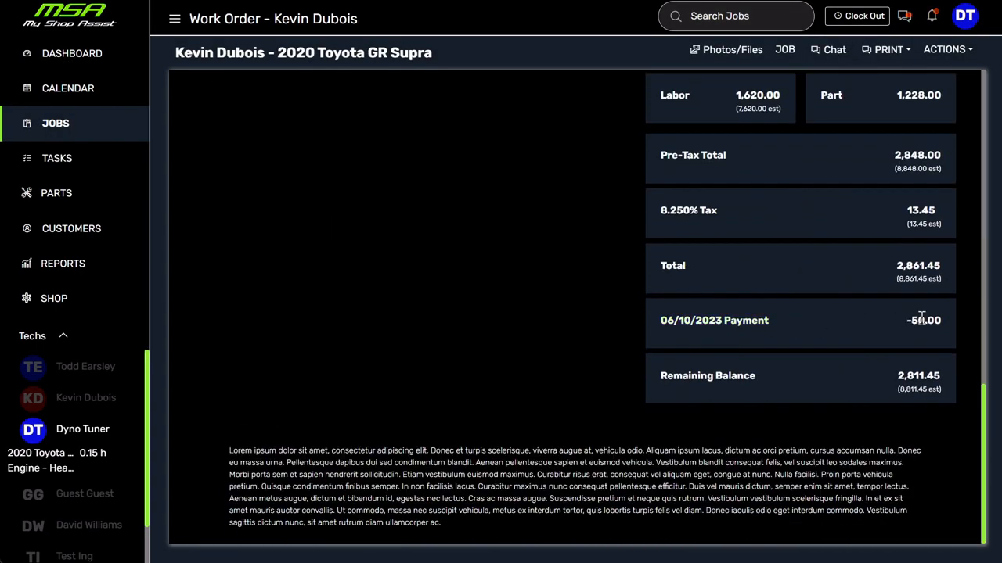
scroll(708, 327, up, 10)
scroll(744, 349, up, 3)
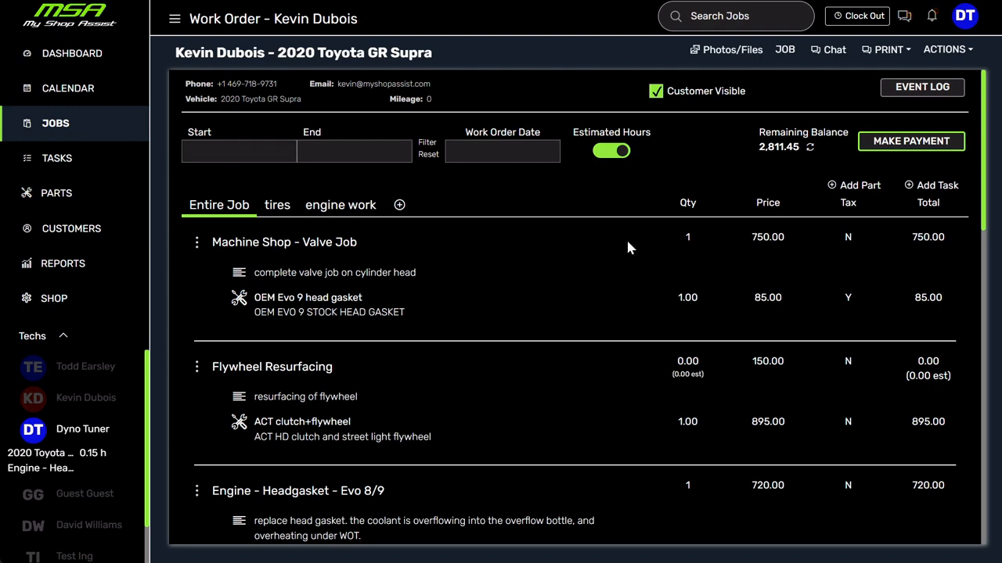
Step: Return to the job and review its notes for the job, customer, vehicle, tasks and parts, with comments shown
click(786, 53)
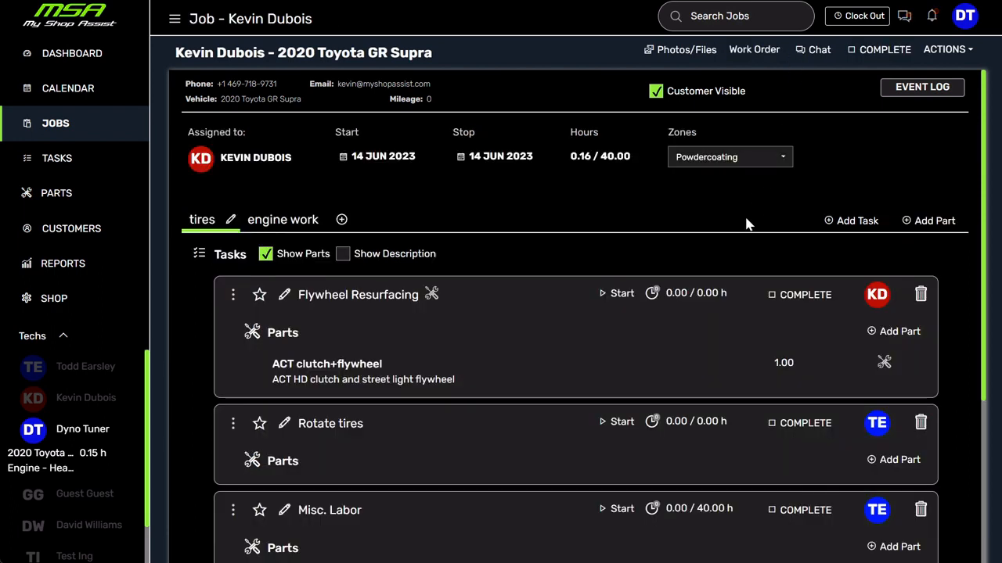
click(965, 55)
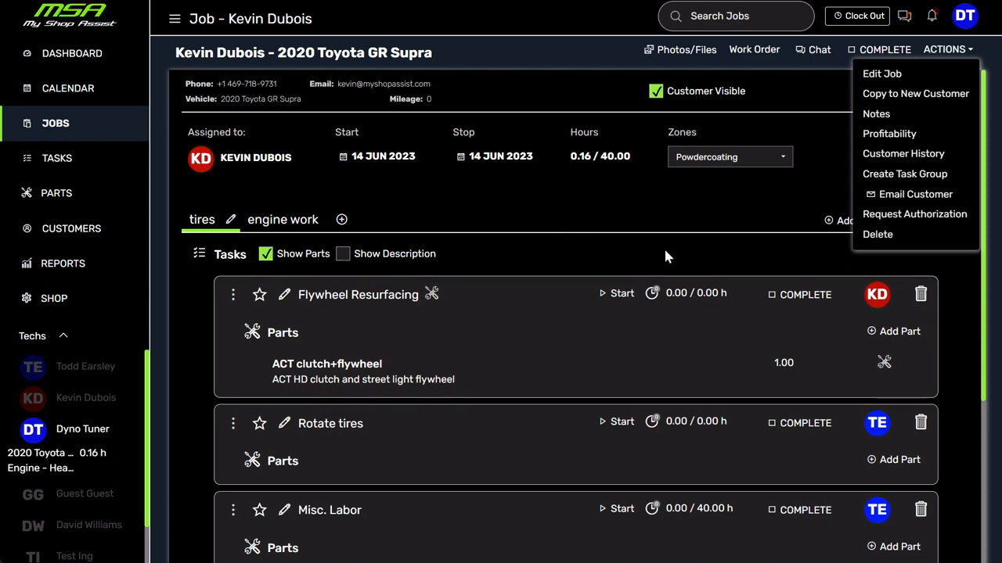
click(908, 118)
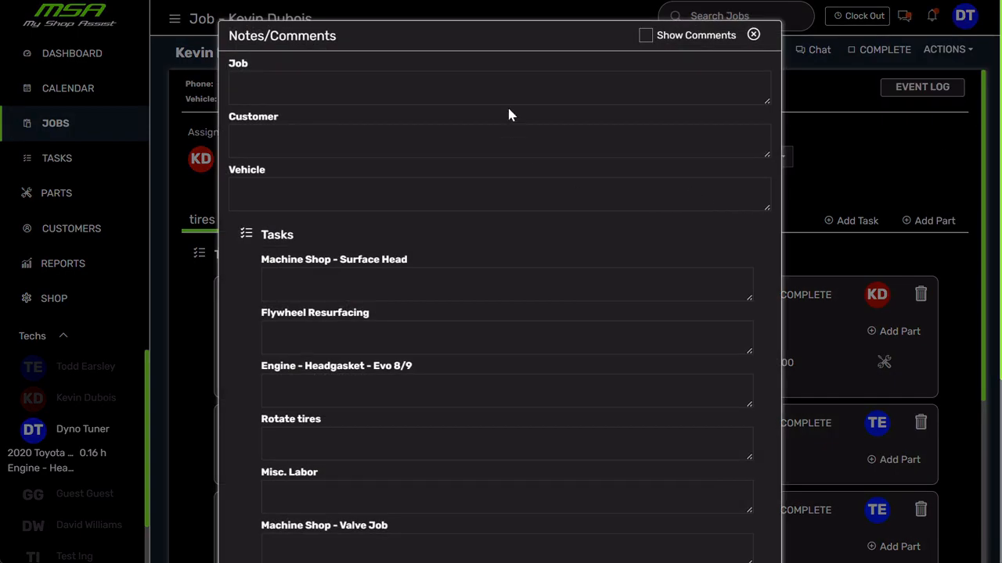
scroll(508, 125, down, 4)
scroll(493, 228, up, 4)
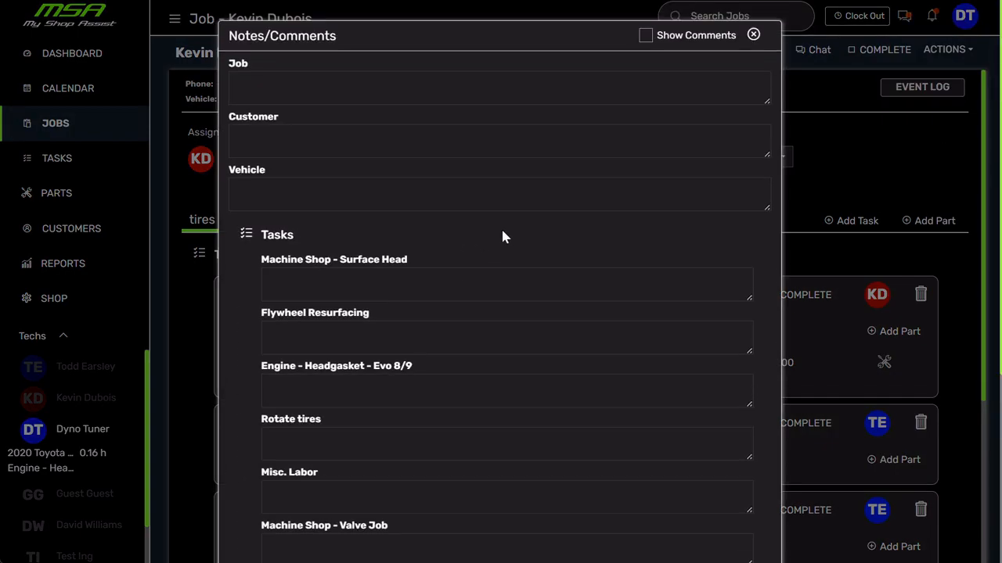
click(643, 36)
scroll(438, 94, down, 4)
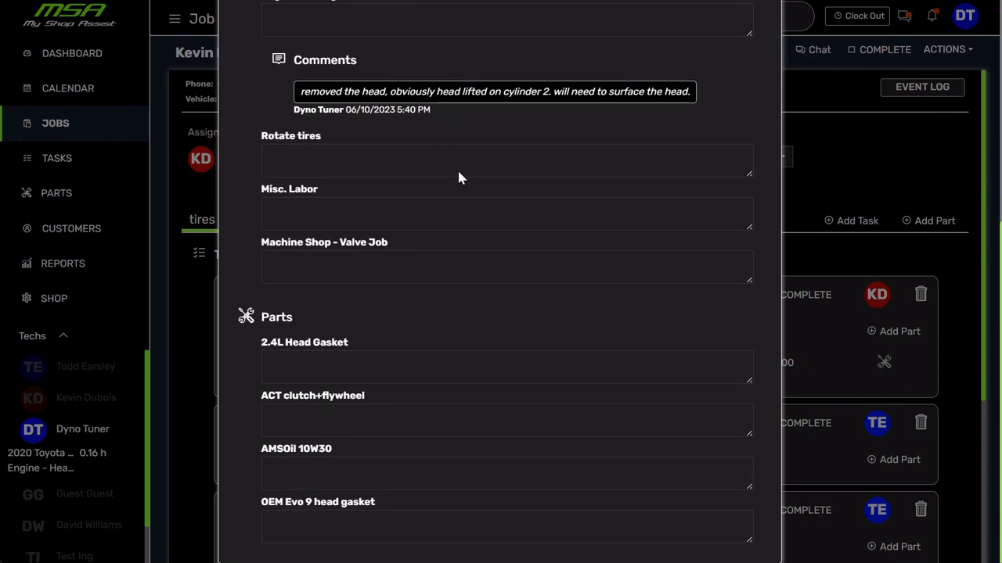
scroll(475, 466, up, 5)
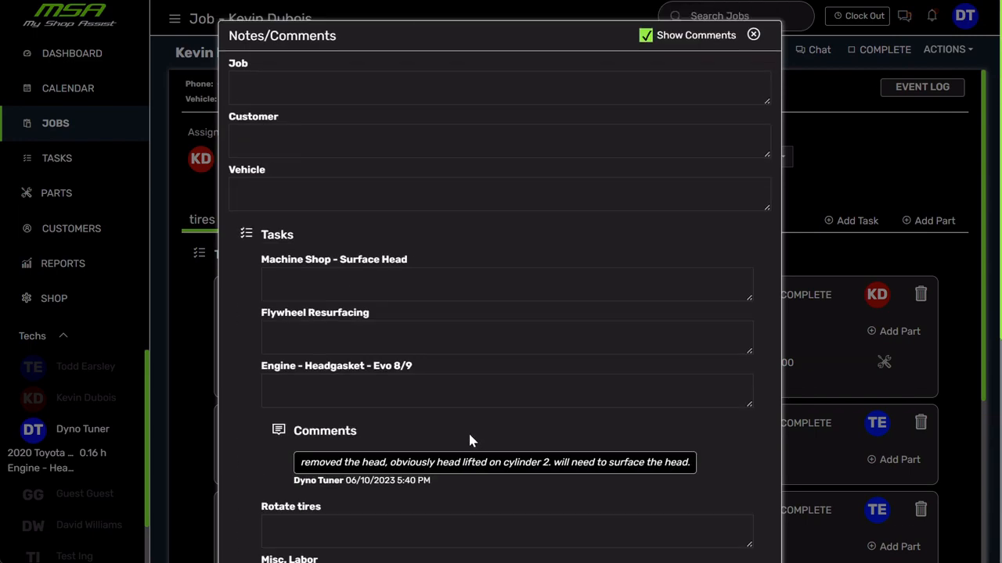
click(753, 34)
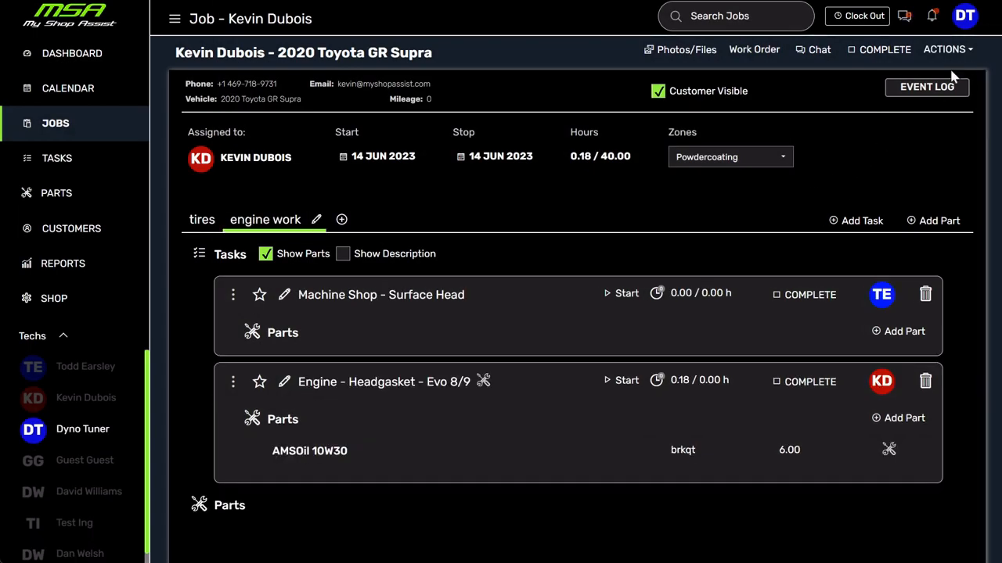
Step: Examine the job's profitability breakdown of recorded hours, revenue, task prices and part profit, and close it
click(948, 50)
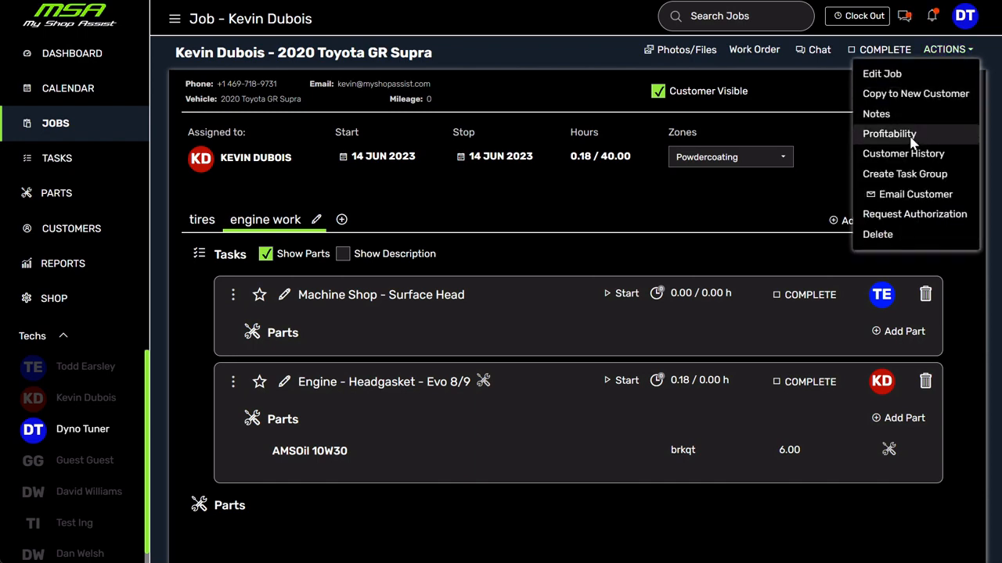
click(889, 133)
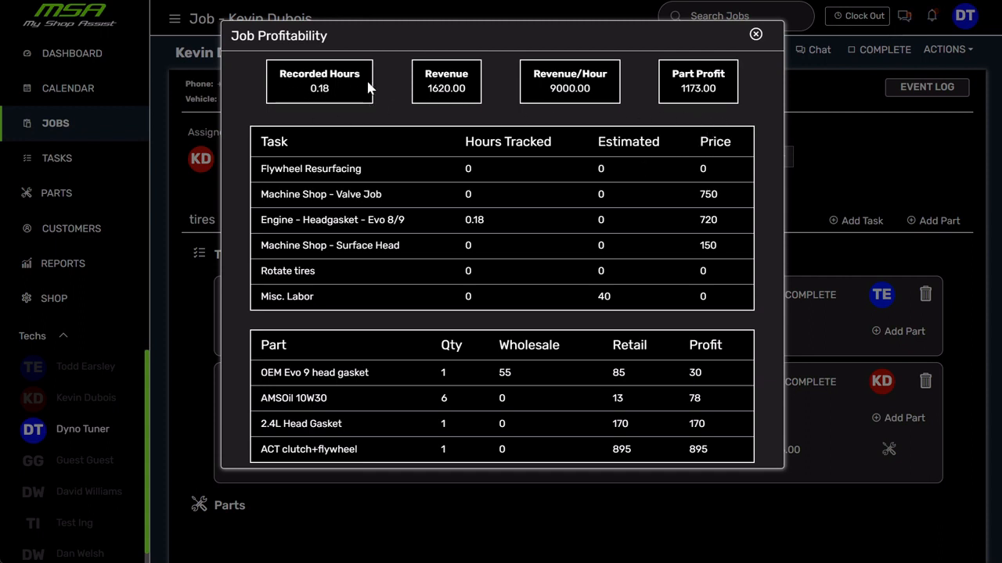
click(756, 37)
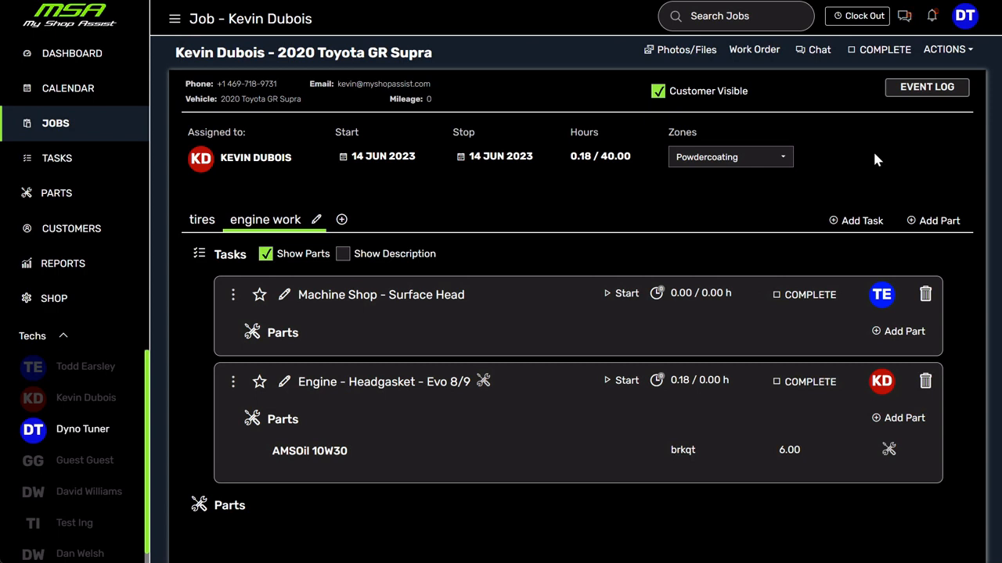
Step: Open the customer's job history from the Supra job and close it
click(945, 49)
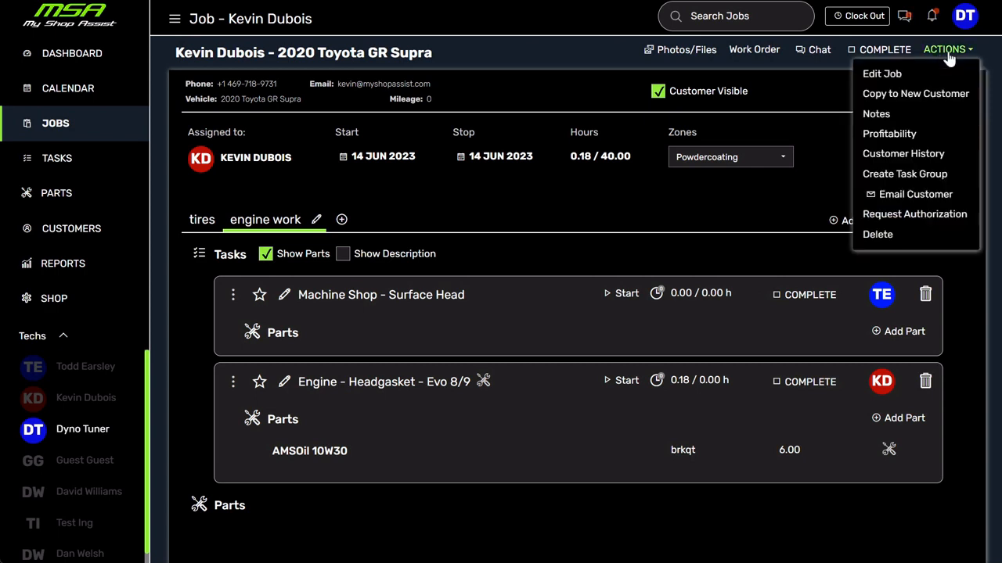
click(904, 155)
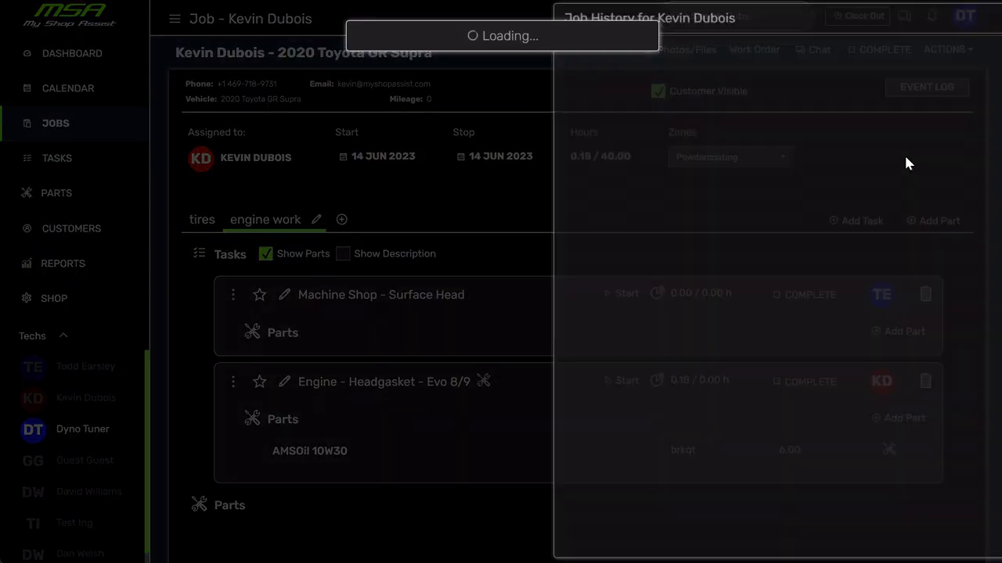
click(385, 143)
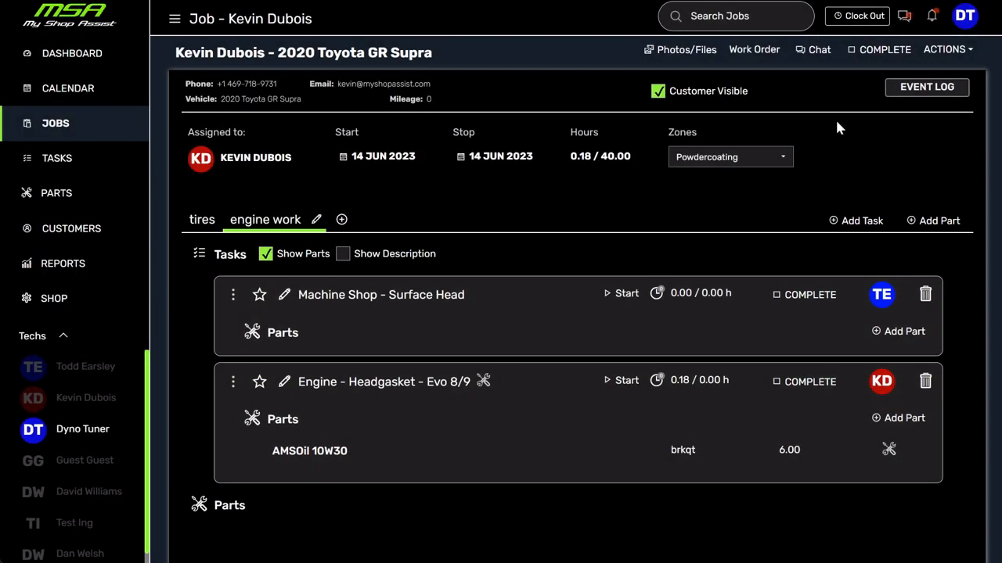
Step: View the customer email form with its recipients, message and work order PDF option, and close it without sending
click(955, 53)
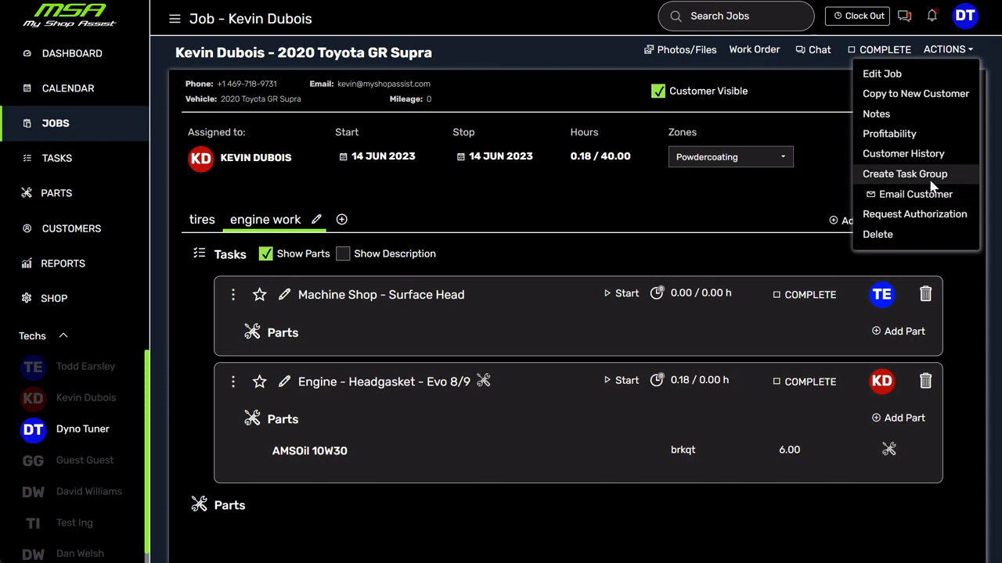
click(960, 196)
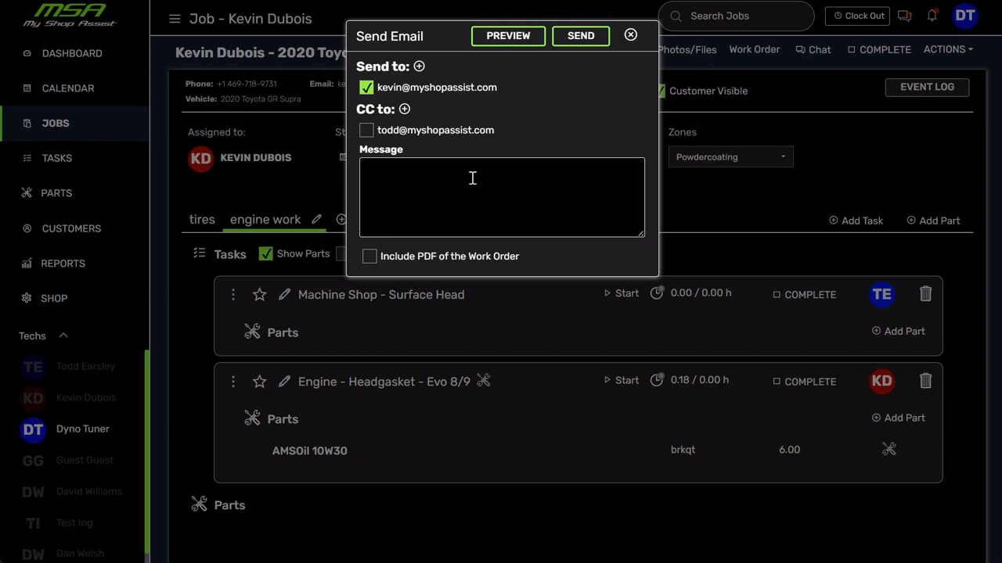
click(630, 35)
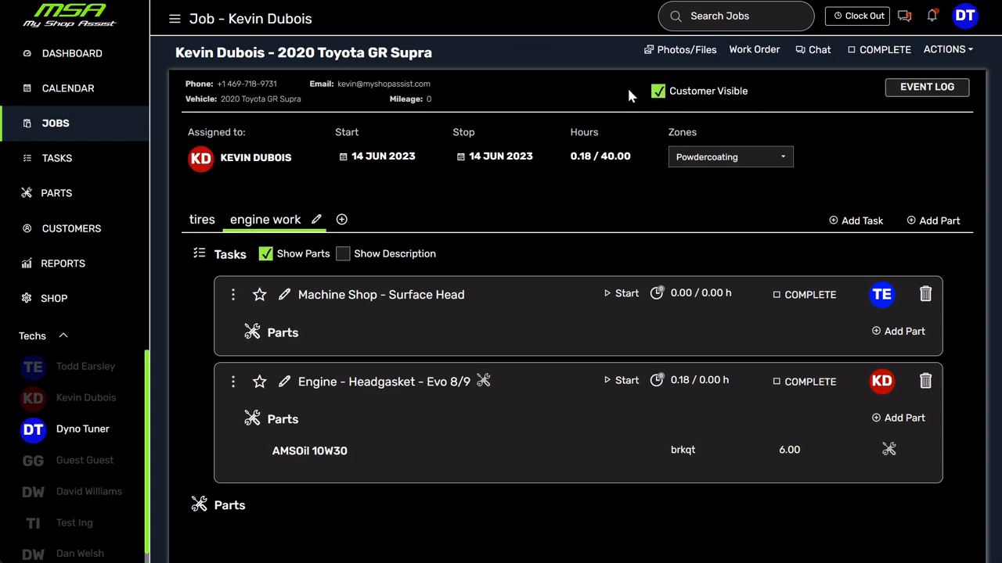
Step: Record an in-person authorization of the job's estimate with a freehand signature, and check the authorization entry on the work order
click(969, 52)
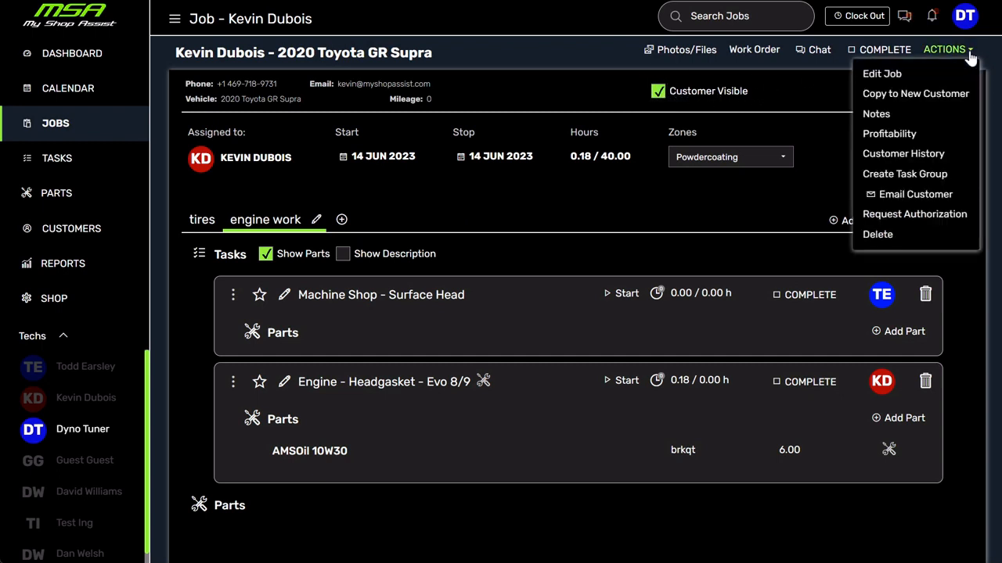
click(914, 216)
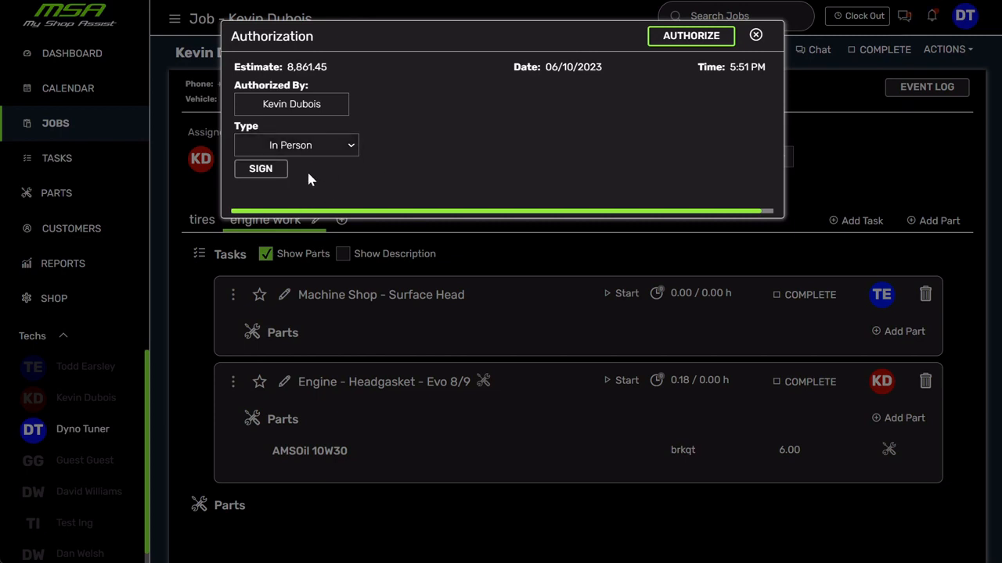
click(268, 172)
mouse_move(367, 92)
mouse_down()
mouse_move(351, 121)
mouse_move(612, 125)
mouse_move(566, 135)
mouse_up()
click(507, 168)
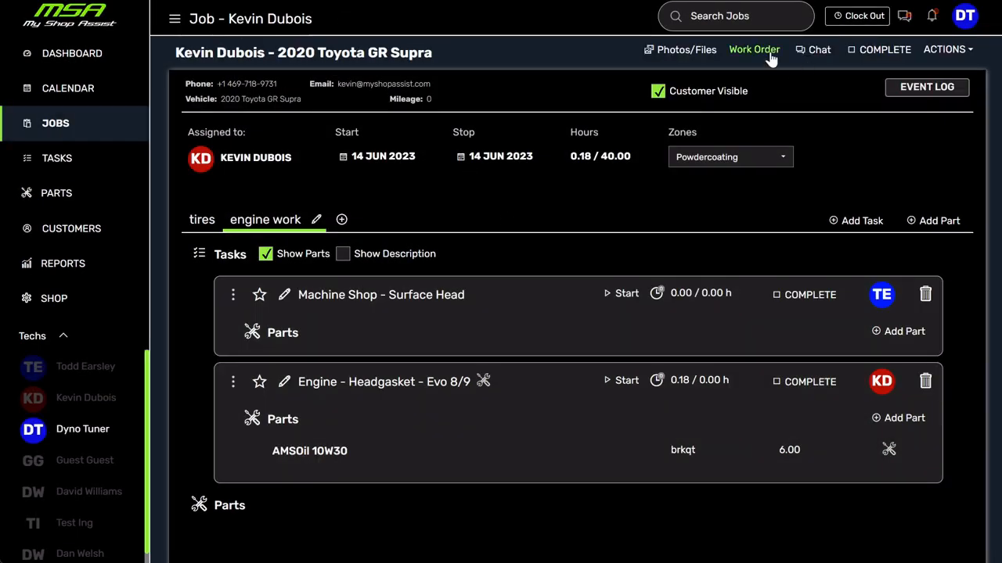
click(755, 51)
scroll(514, 208, down, 20)
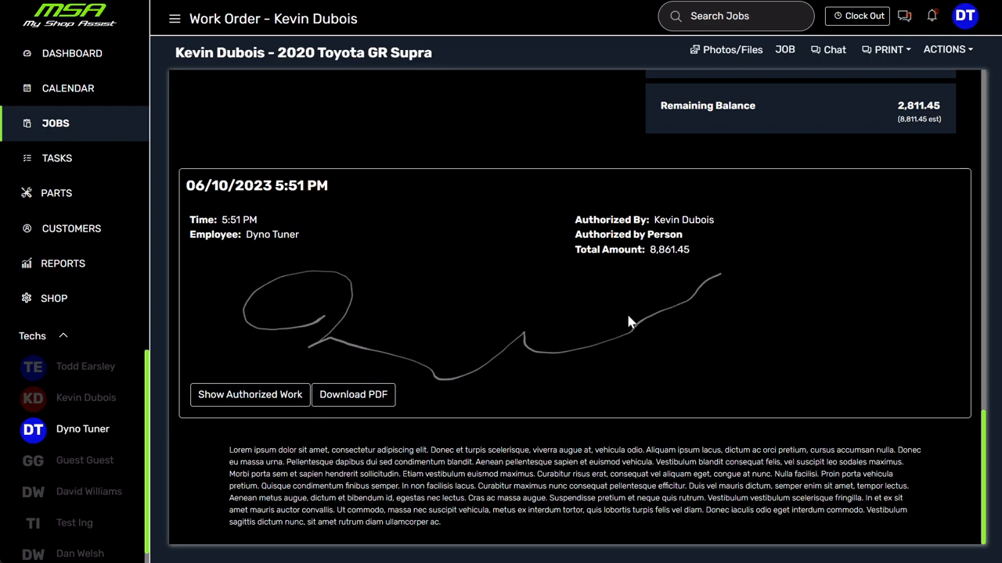
Step: Review the shop's general settings, including the authorization and work order options, and close them without saving
click(37, 306)
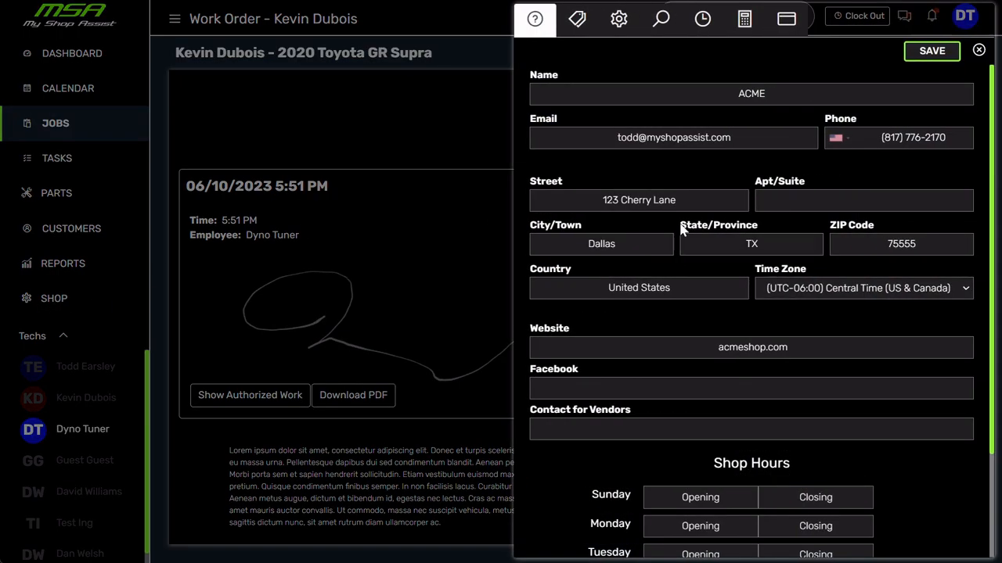
click(618, 16)
scroll(724, 188, down, 5)
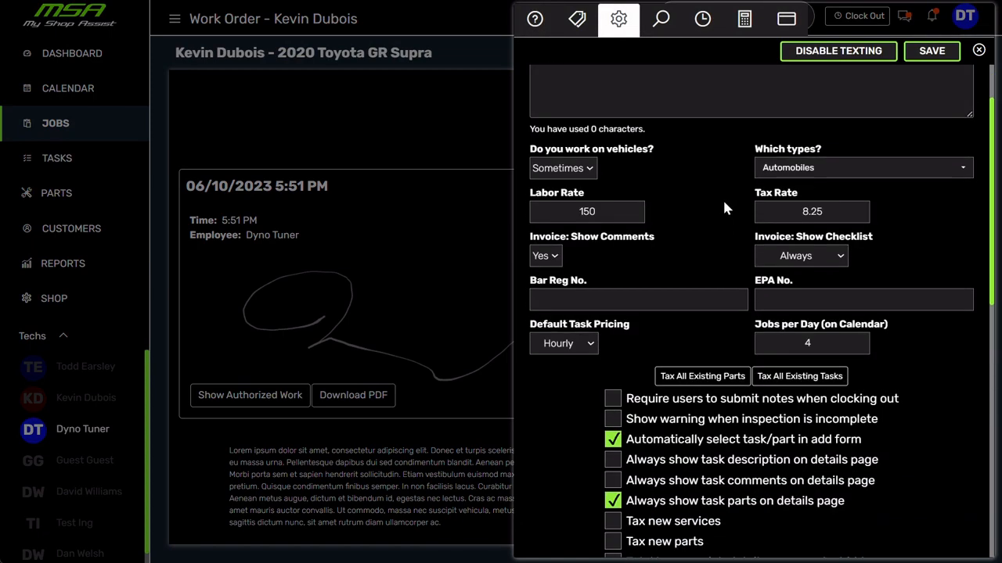
scroll(718, 215, down, 2)
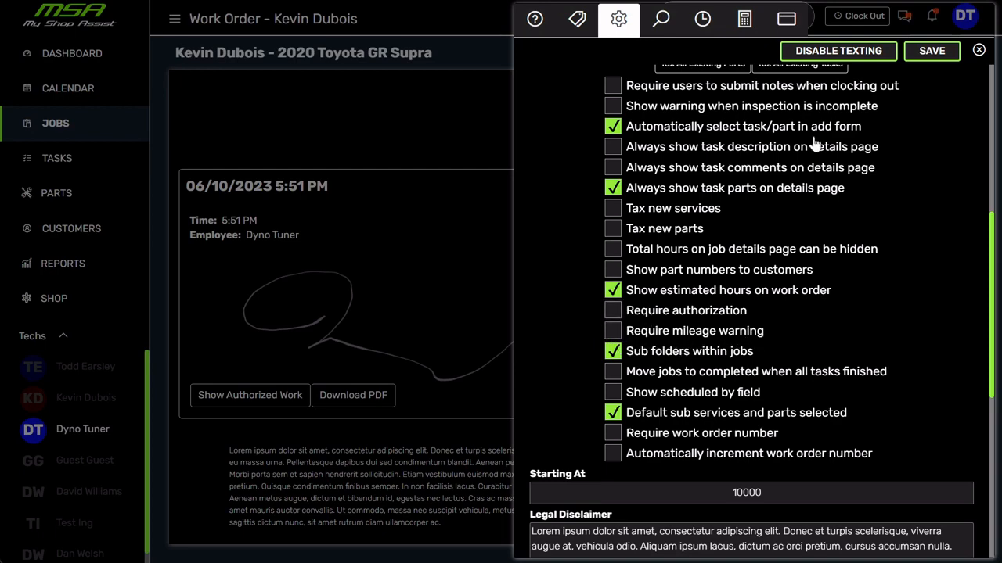
click(978, 50)
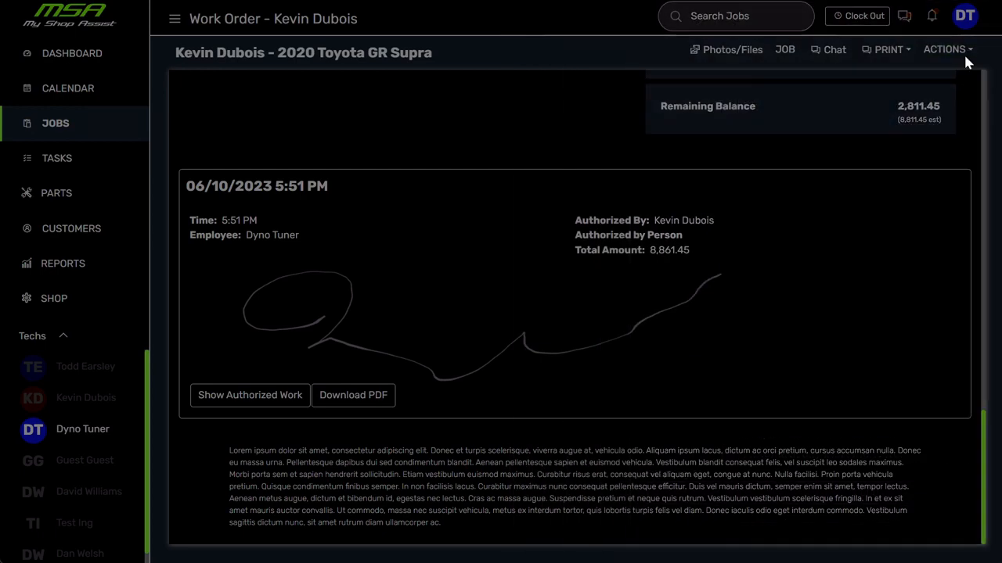
Step: Return from the work order to the job's page and look over its available actions
scroll(571, 207, up, 10)
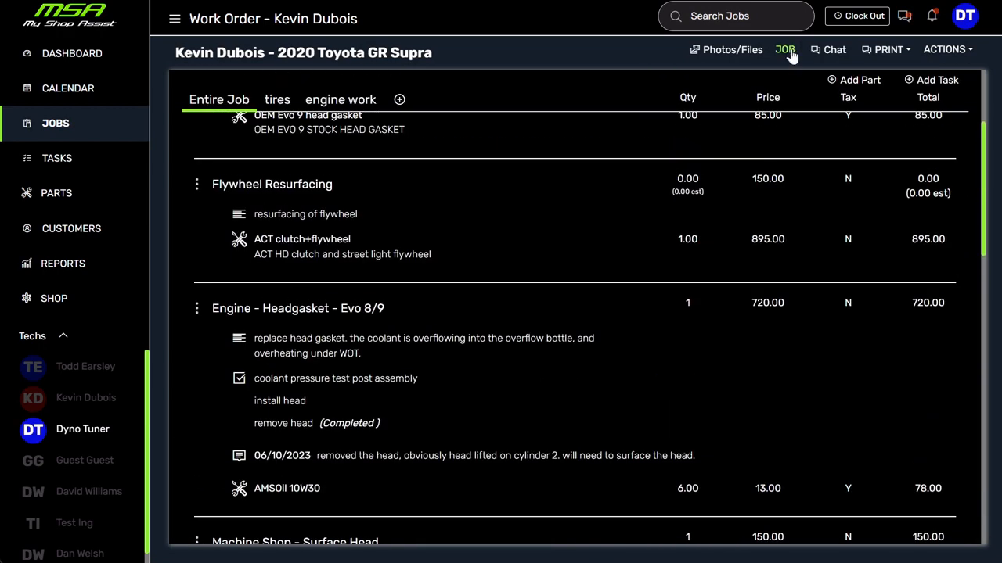
click(786, 49)
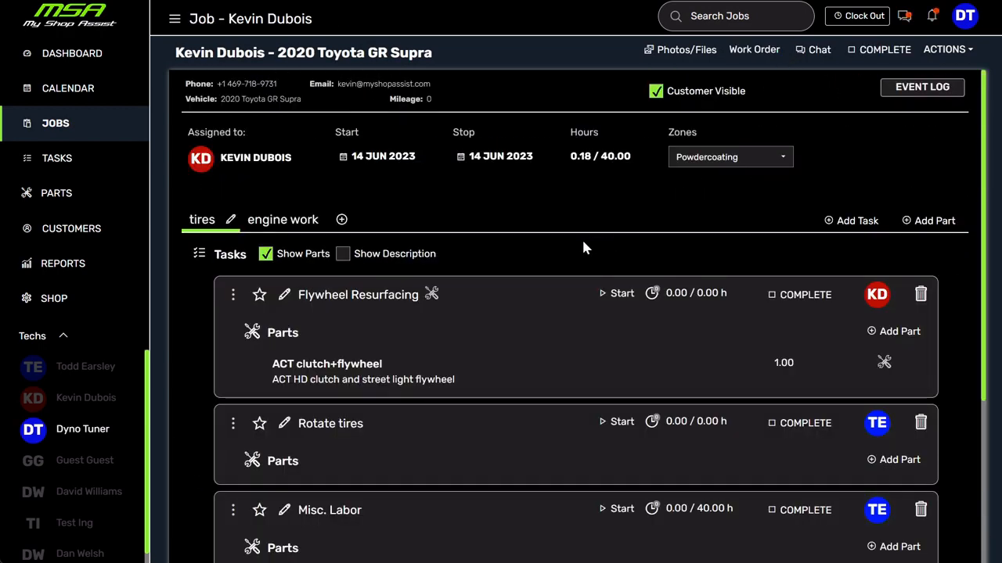
click(947, 49)
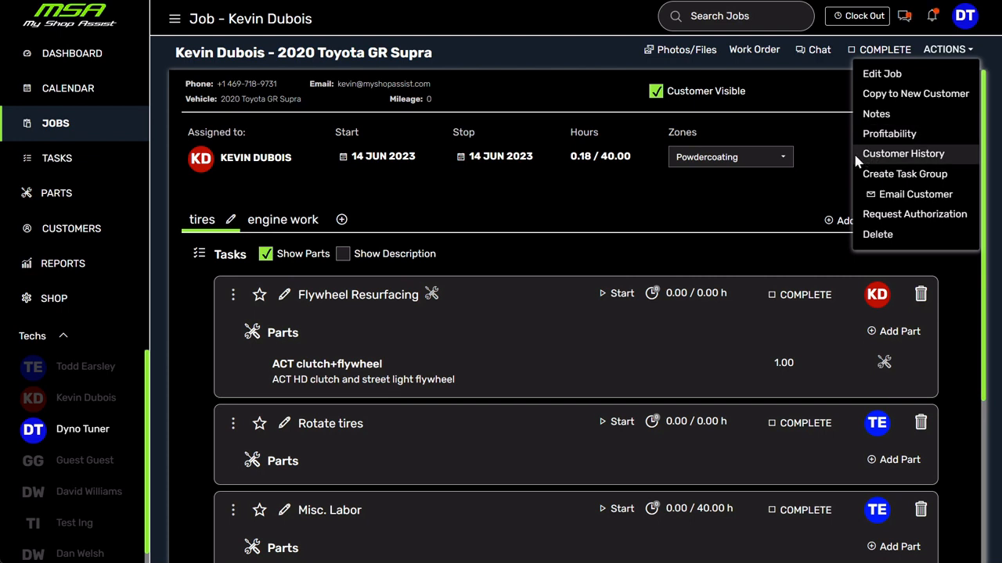
click(559, 205)
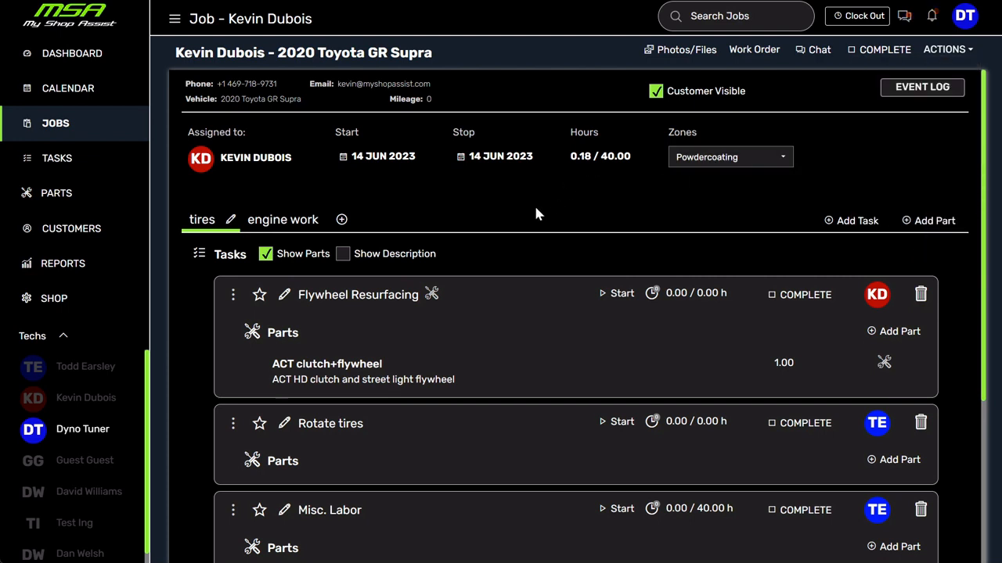